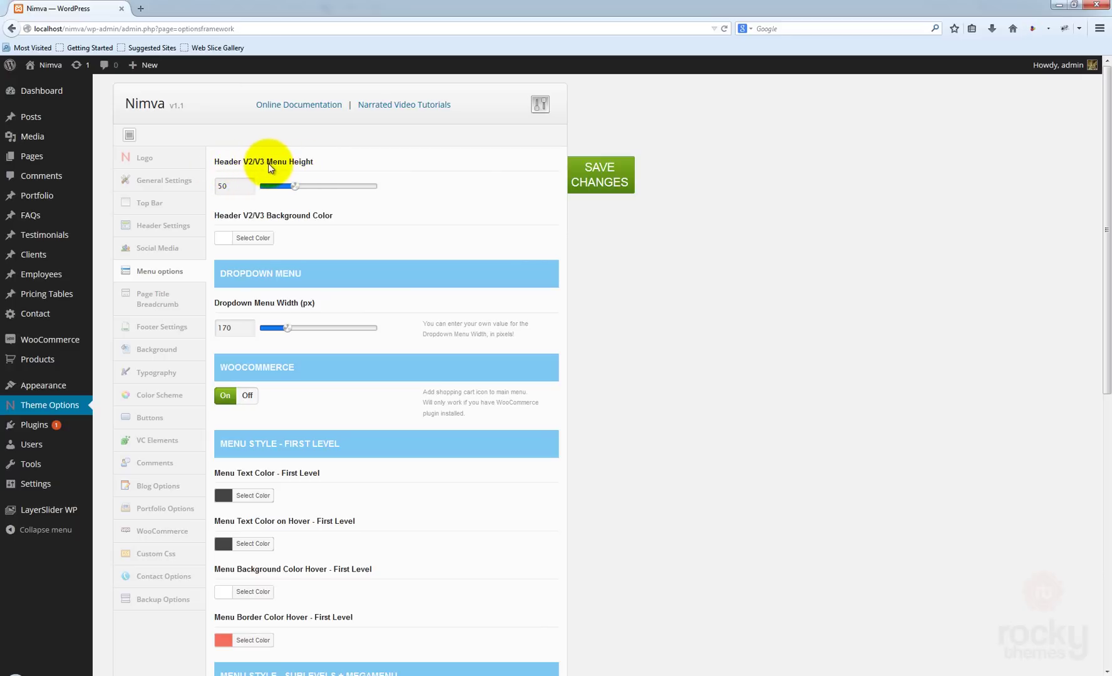
Step: Review the Menu options (height 50, 170 px dropdowns, cart on) and open a new browser tab
click(321, 162)
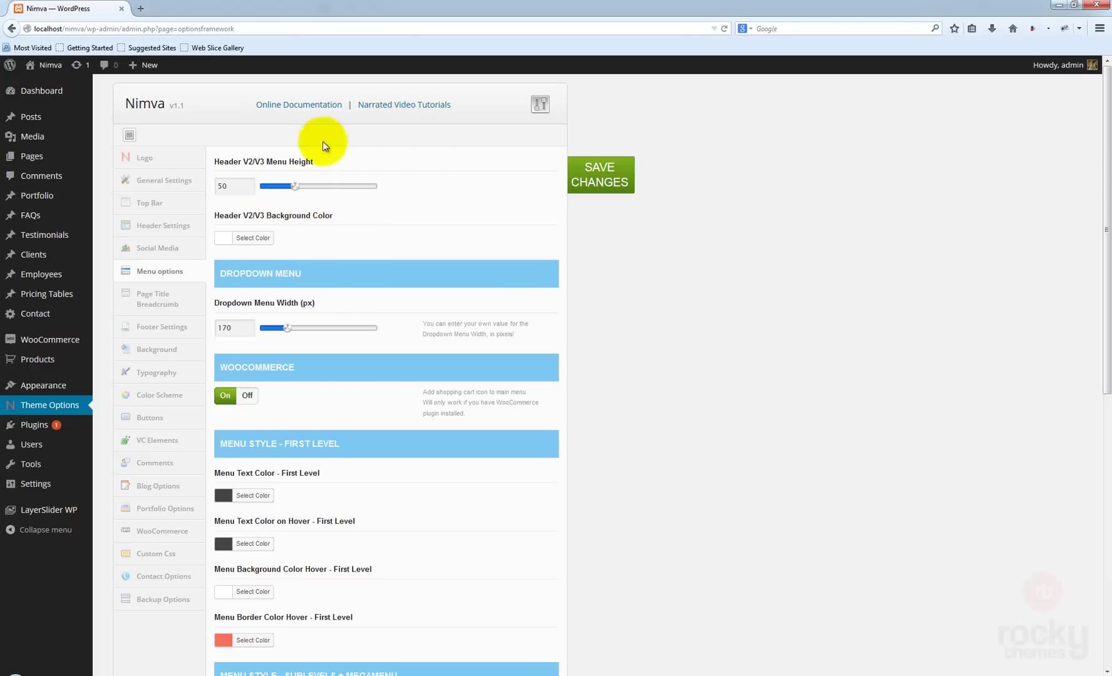
click(141, 9)
Step: Load the Nimva front page at localhost/nimva in the new tab
text(localhost/)
key(Return)
text(nimva)
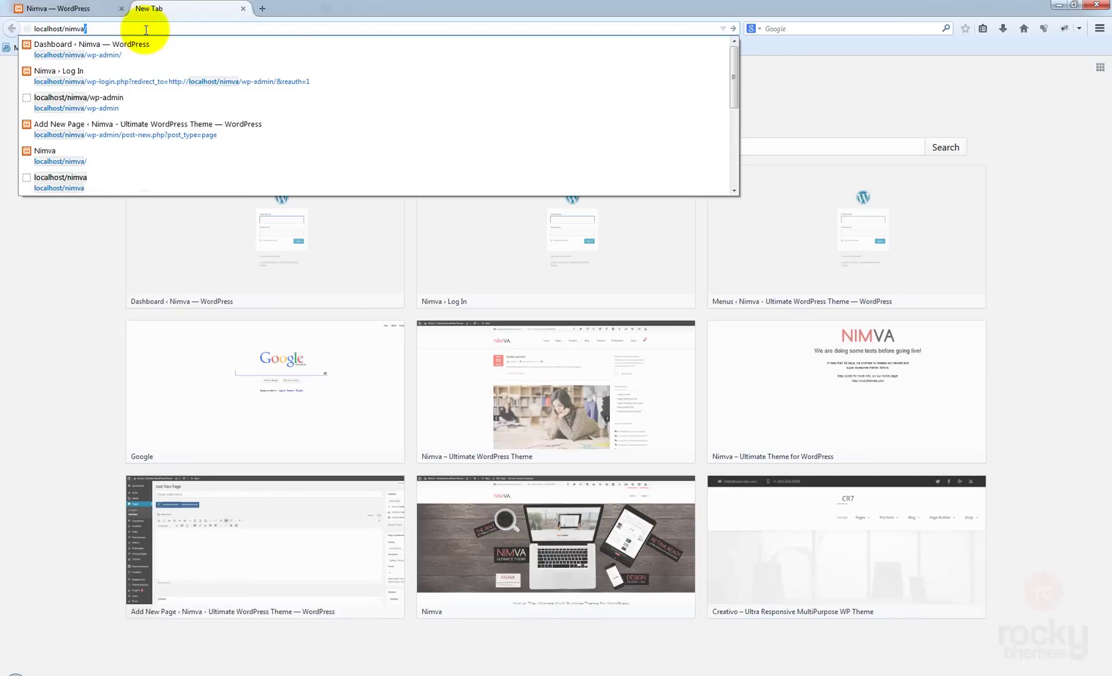
key(Return)
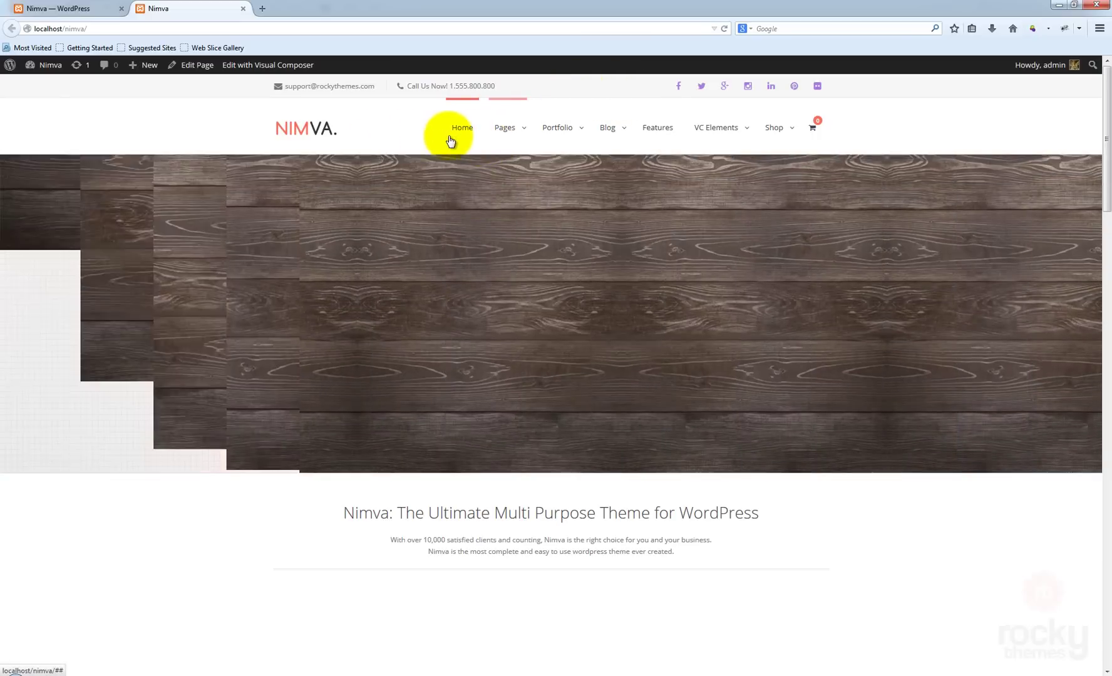
Step: Pick the second, centred-logo header layout in Header Settings, save, and reload the live site
click(73, 15)
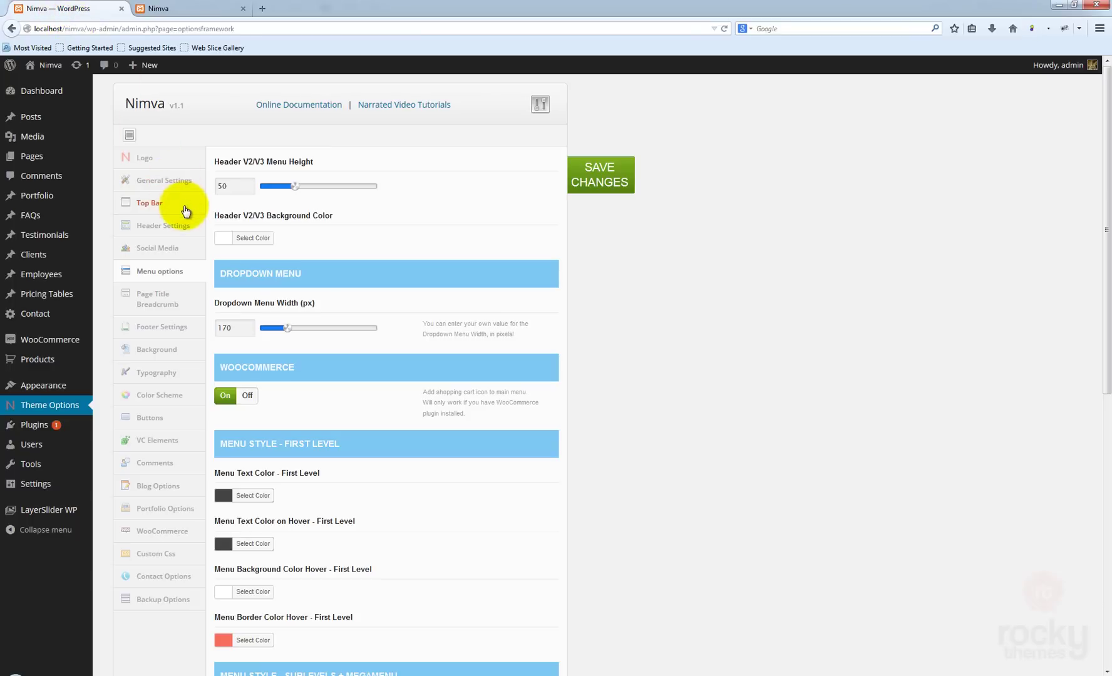
click(164, 225)
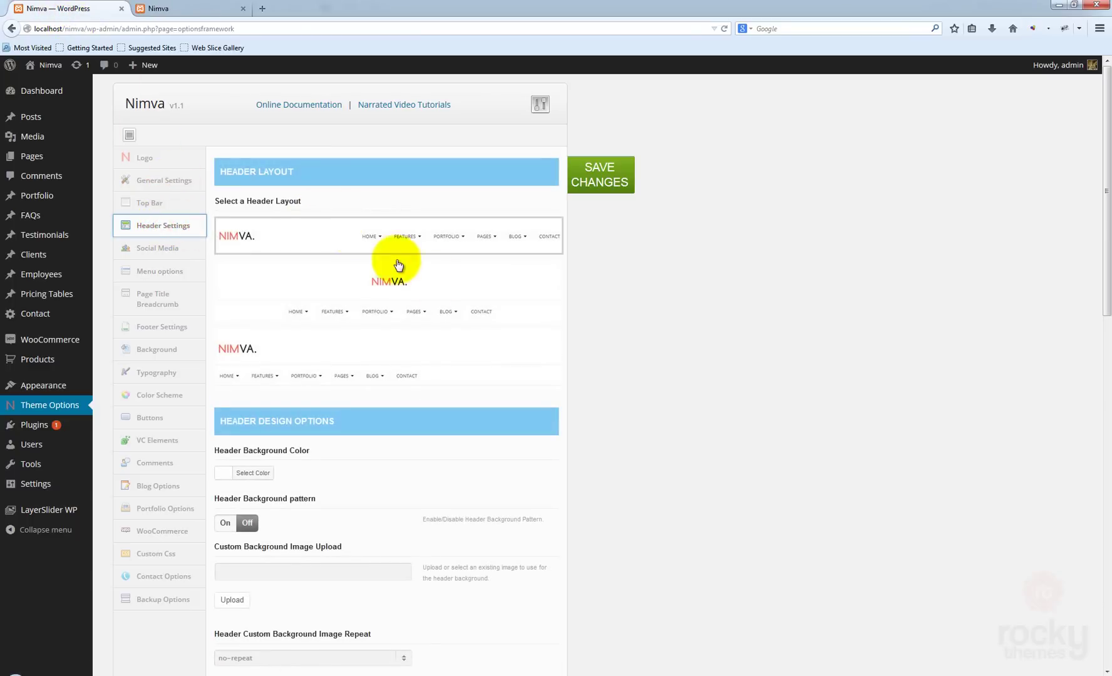
click(407, 292)
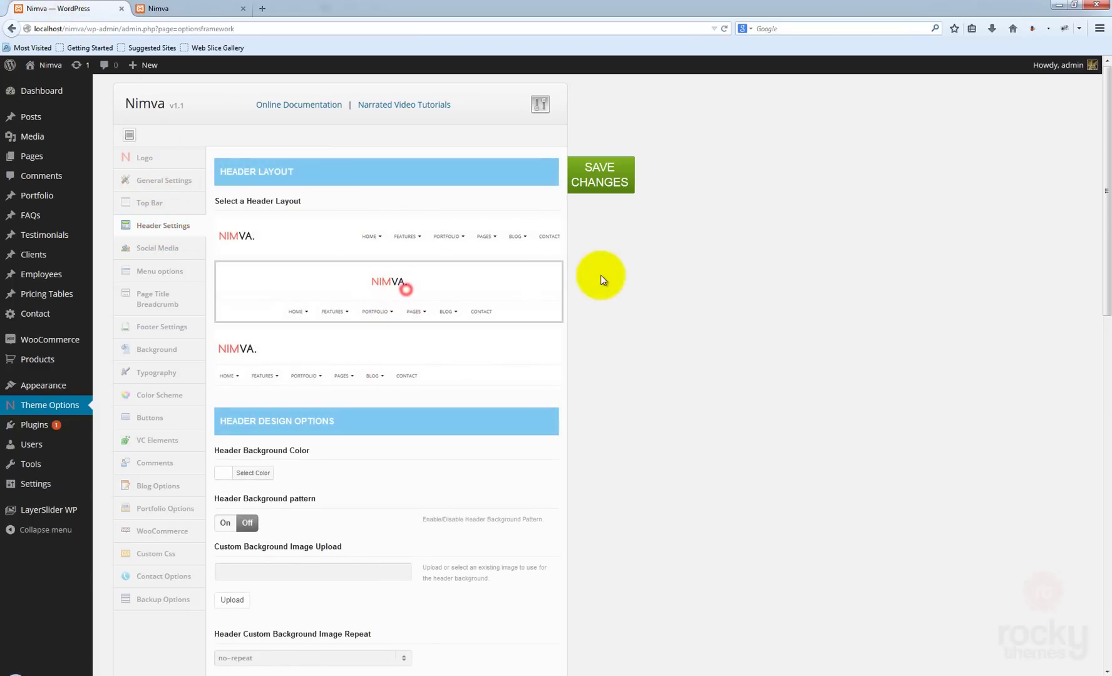
click(587, 185)
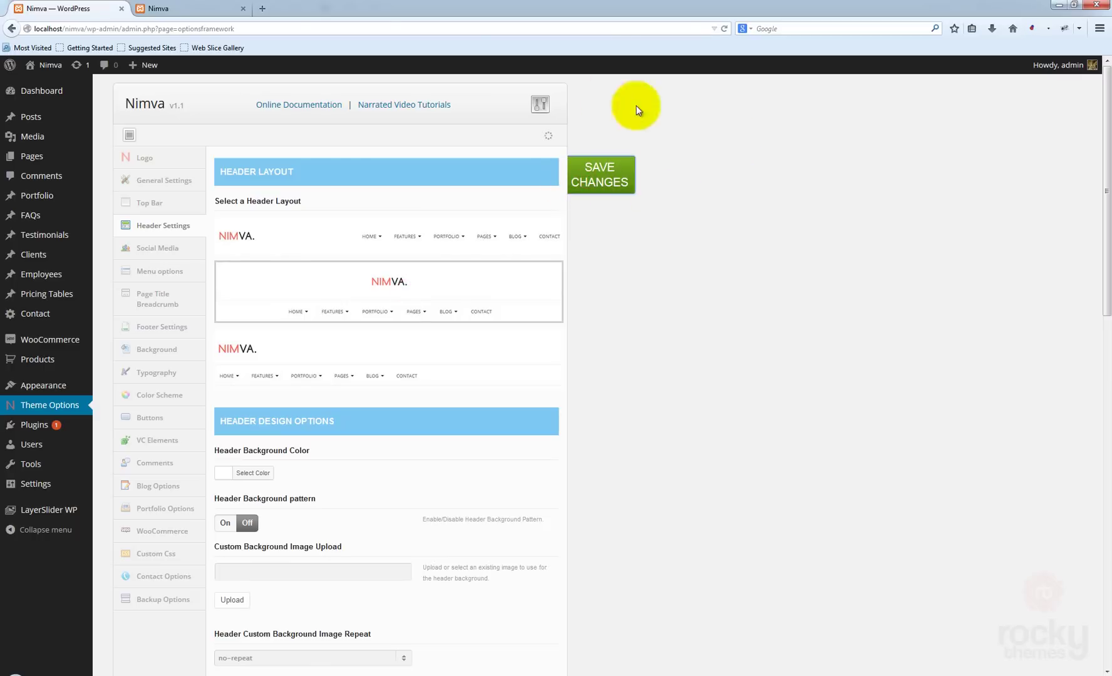
click(160, 11)
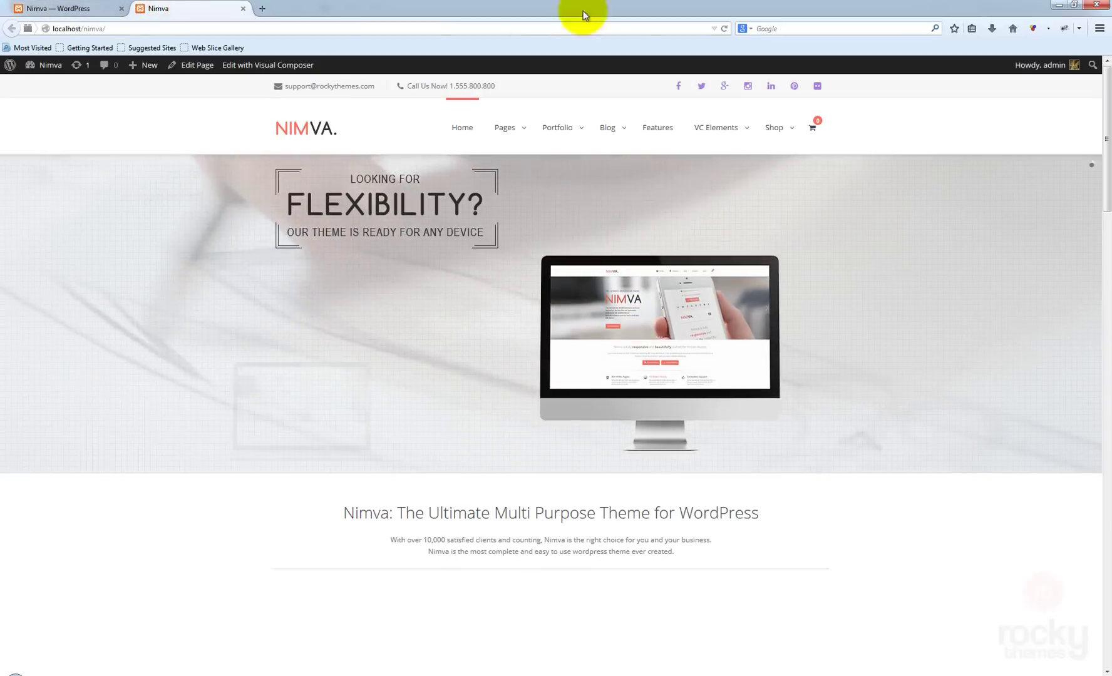
click(725, 29)
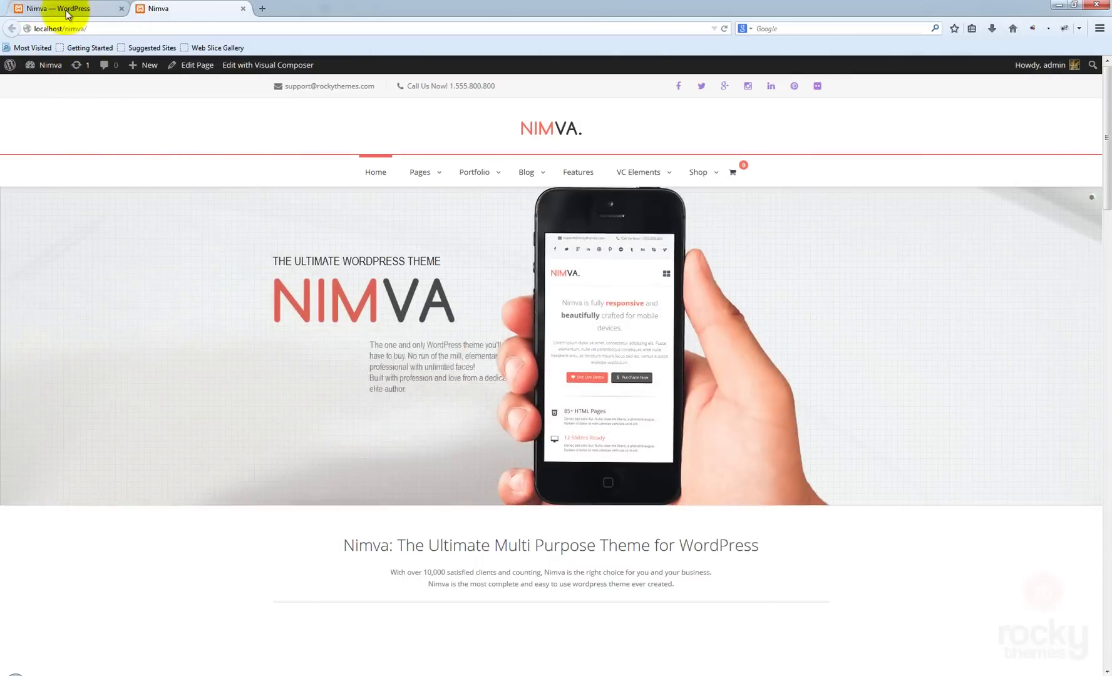
Step: Reset the Header V2/V3 Menu Top Border Color to its default
click(66, 12)
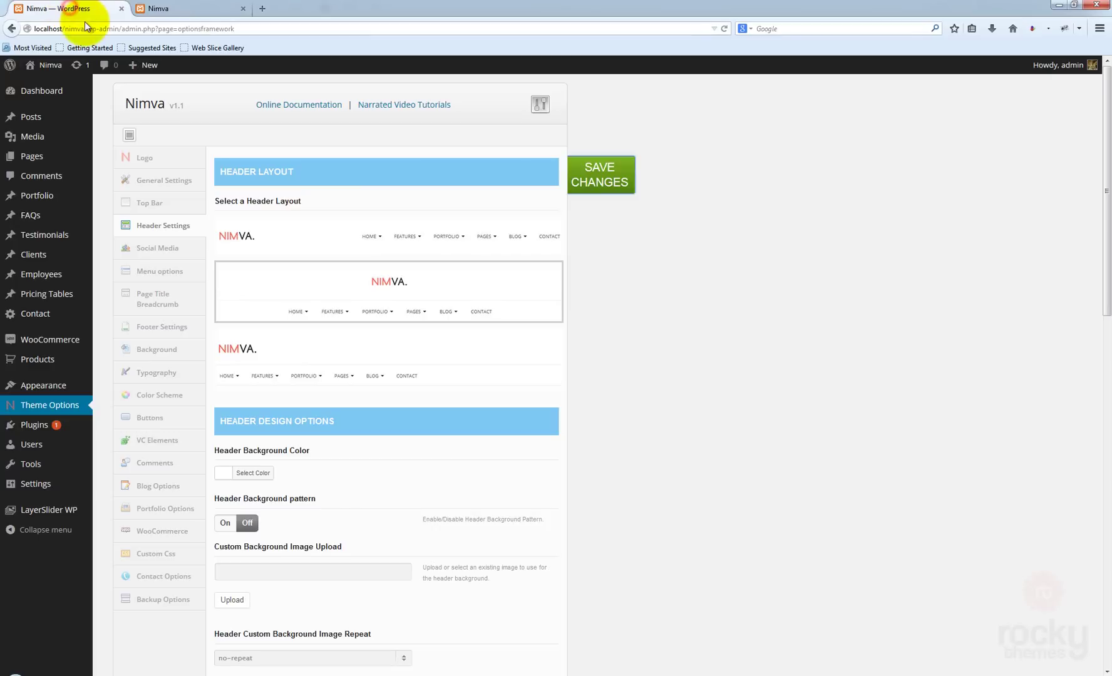
scroll(780, 395, down, 10)
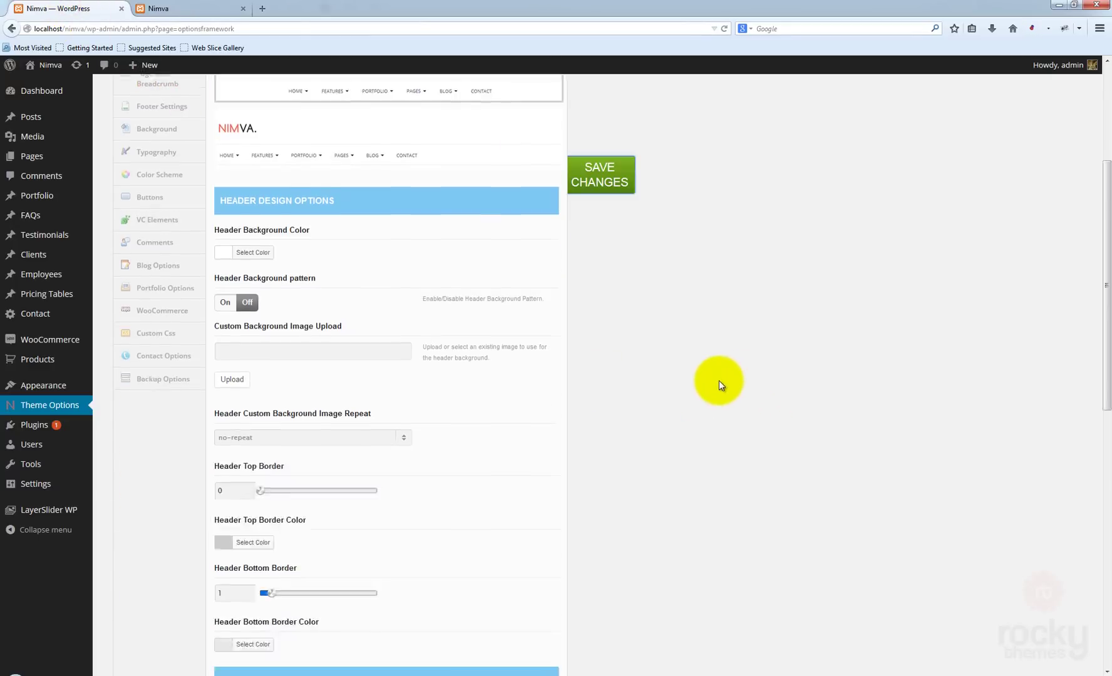
scroll(421, 288, up, 3)
click(239, 417)
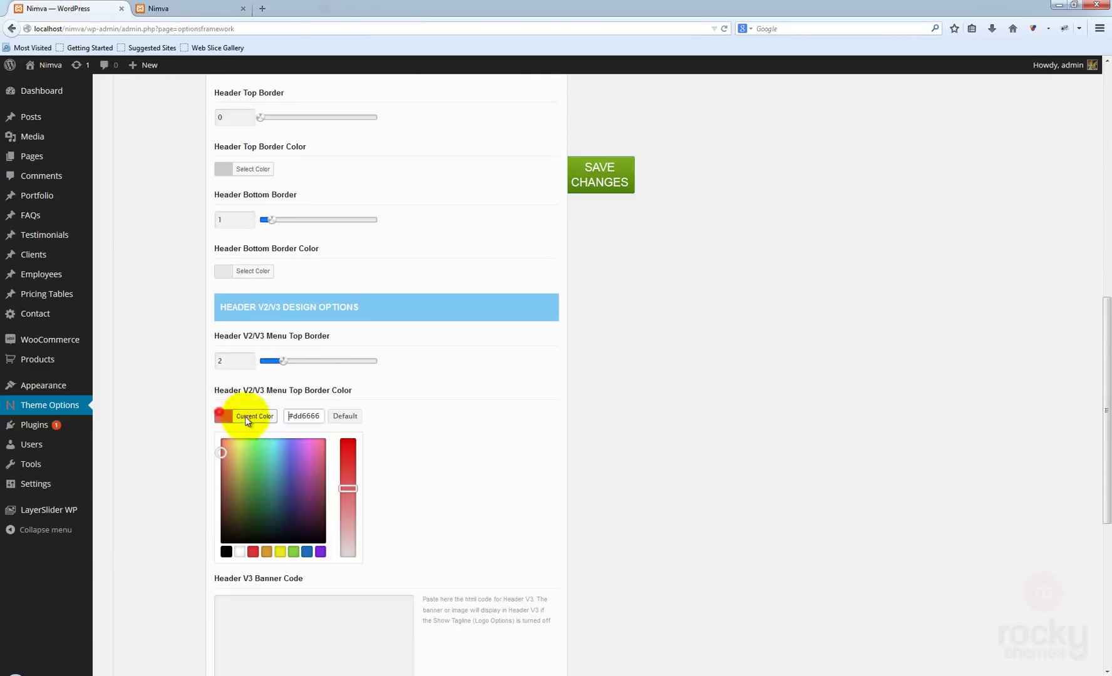
click(343, 417)
click(656, 377)
Step: Set the menu top border thickness to 1, save, and reload the live site
click(281, 363)
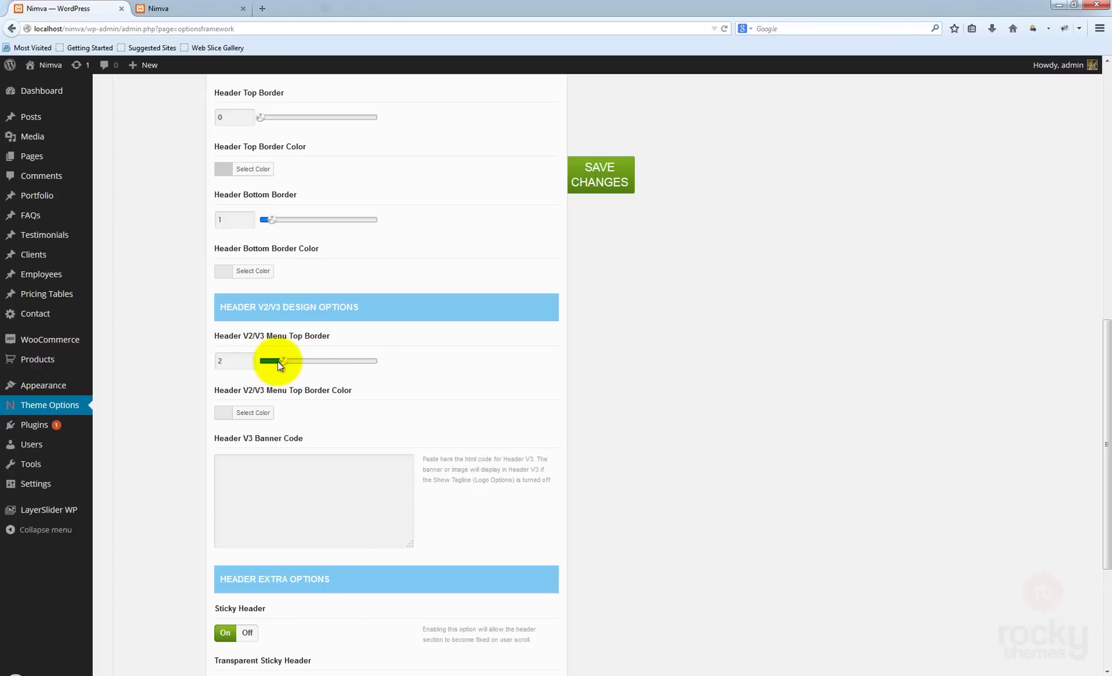
drag(279, 365, 273, 362)
click(611, 183)
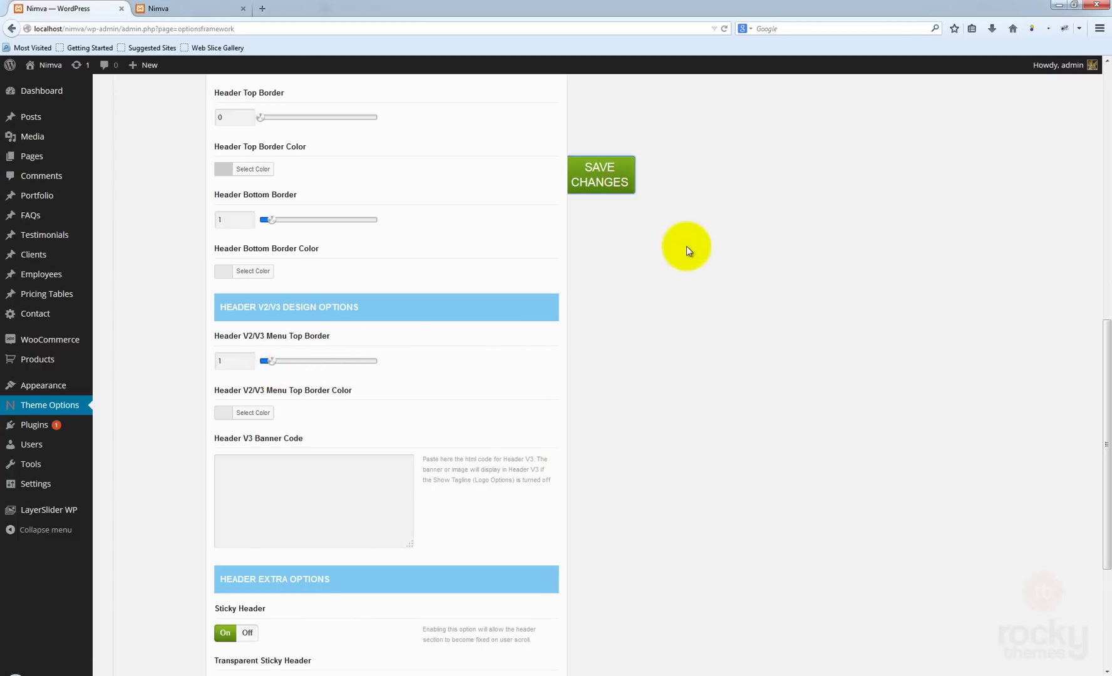
click(181, 9)
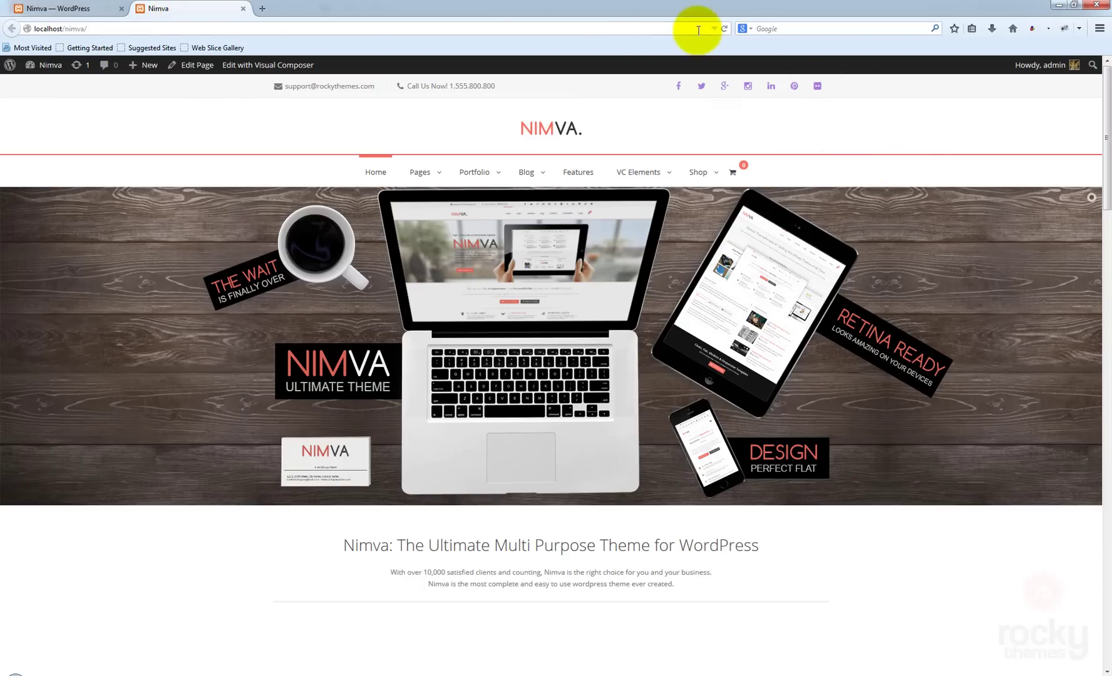
click(724, 29)
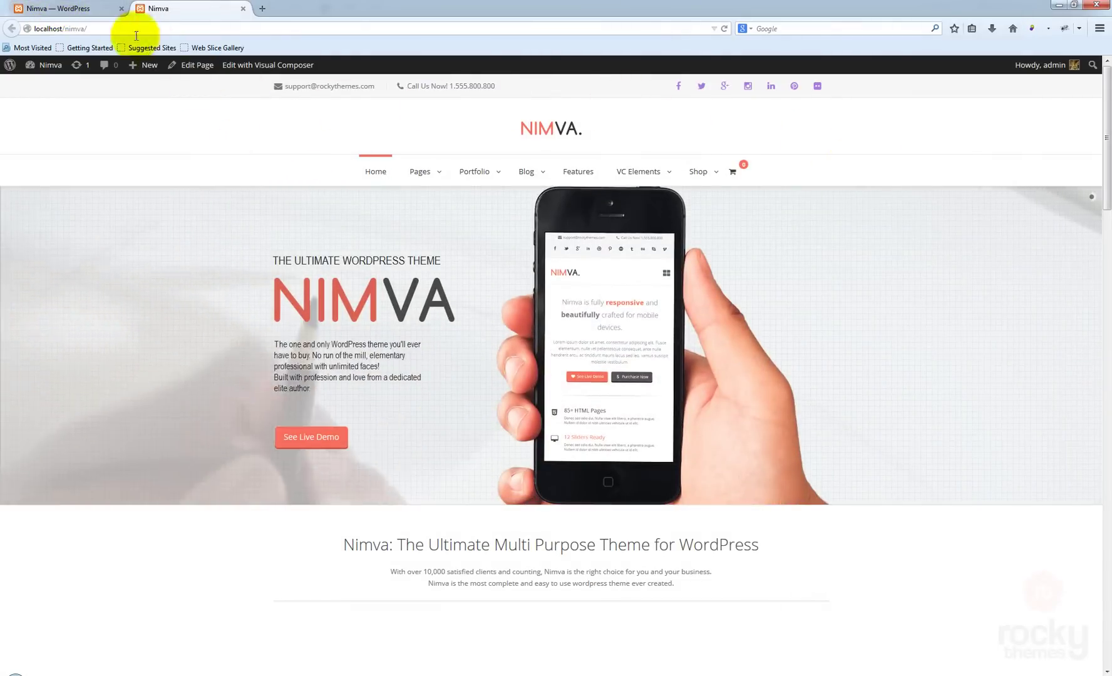
click(113, 9)
Step: Open Menu options and look over the current menu bar on the live site
scroll(157, 229, up, 10)
scroll(169, 239, up, 2)
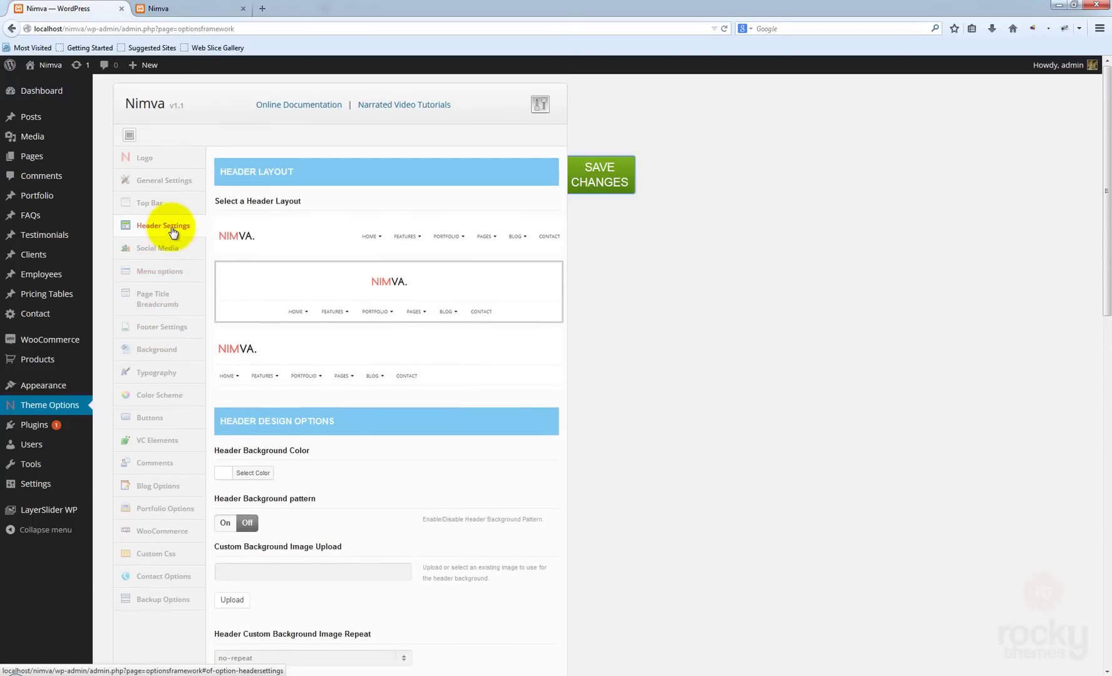
click(151, 269)
click(625, 262)
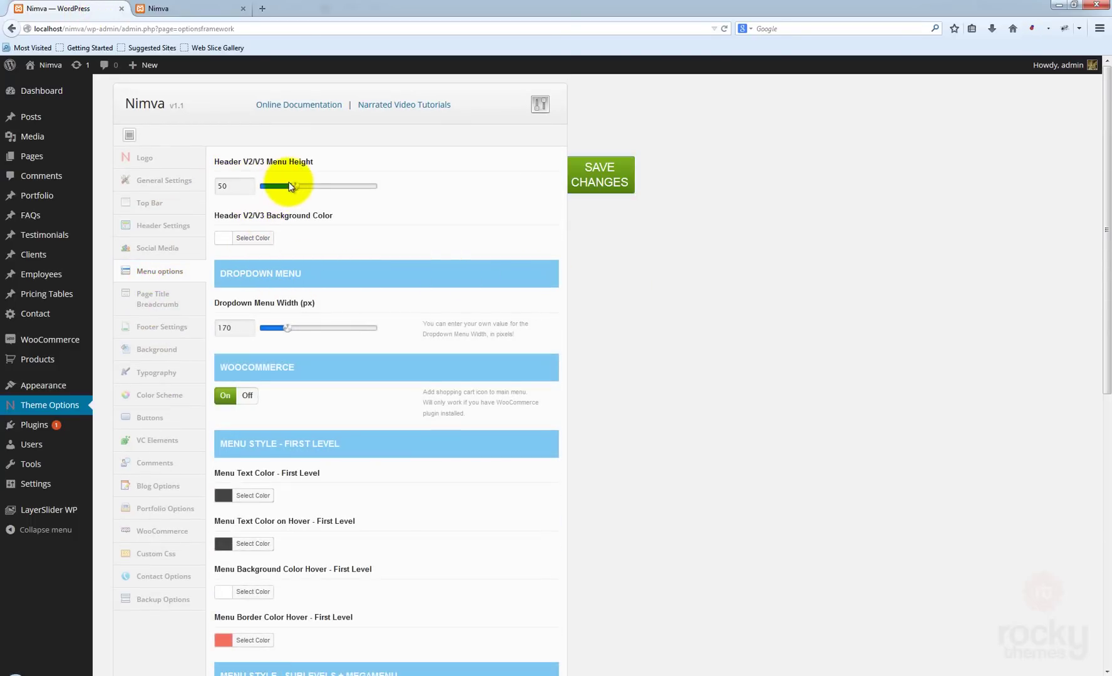
click(227, 7)
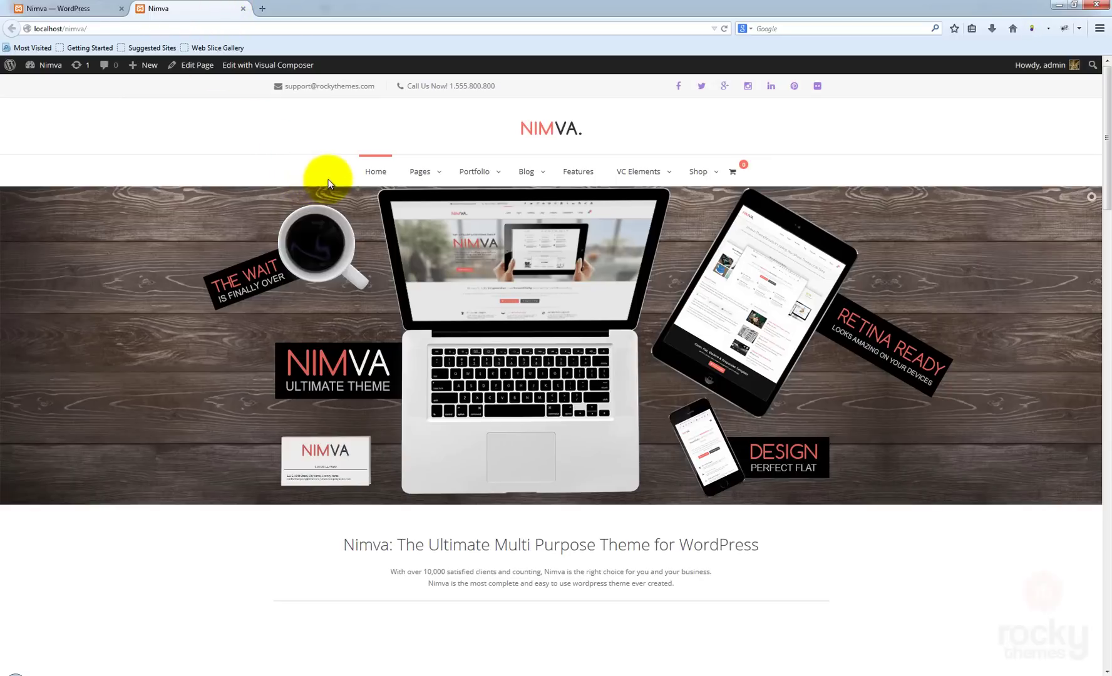
click(331, 155)
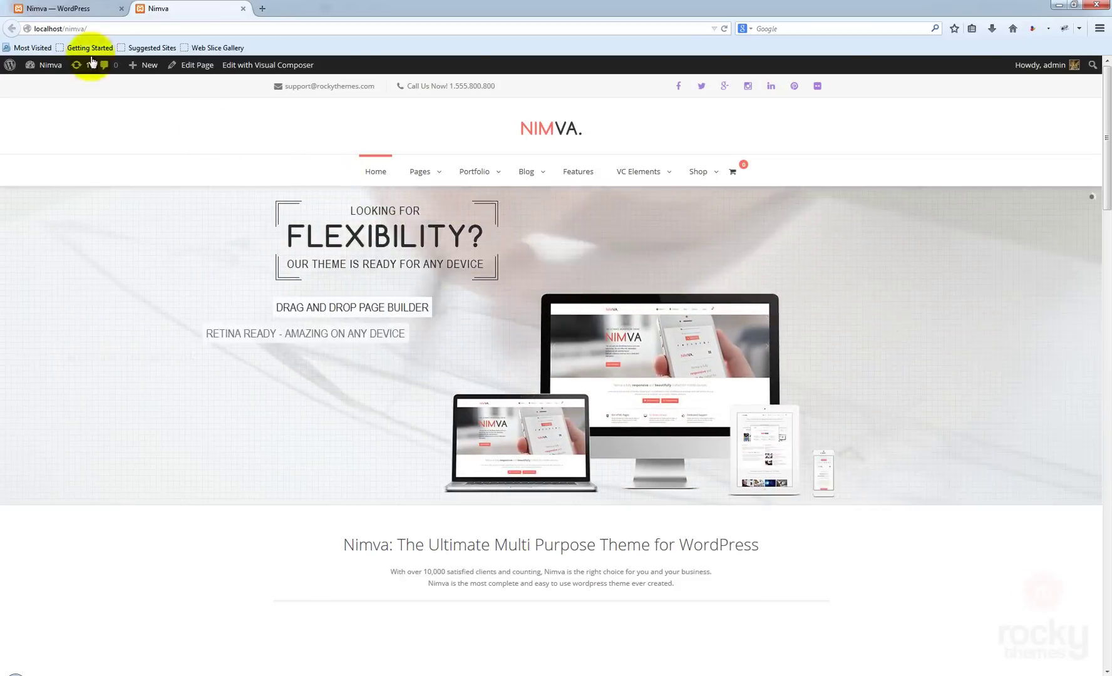
click(76, 5)
Step: Raise Header V2/V3 Menu Height to 70, save, and check Shop and VC Elements on the site
drag(299, 187, 325, 192)
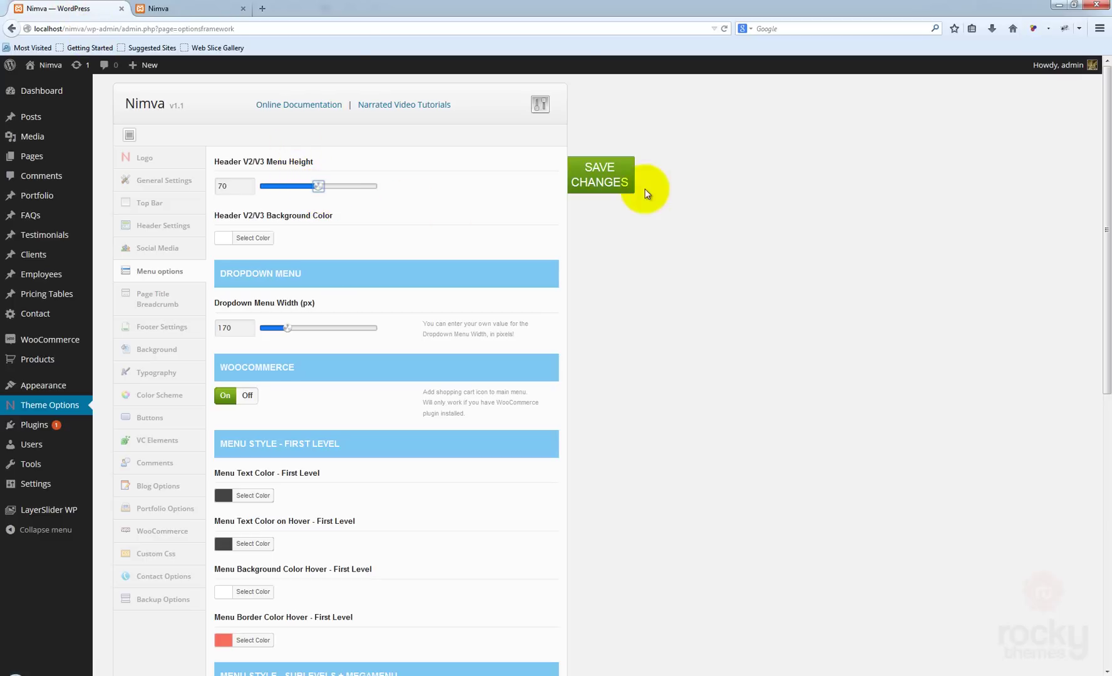
click(653, 250)
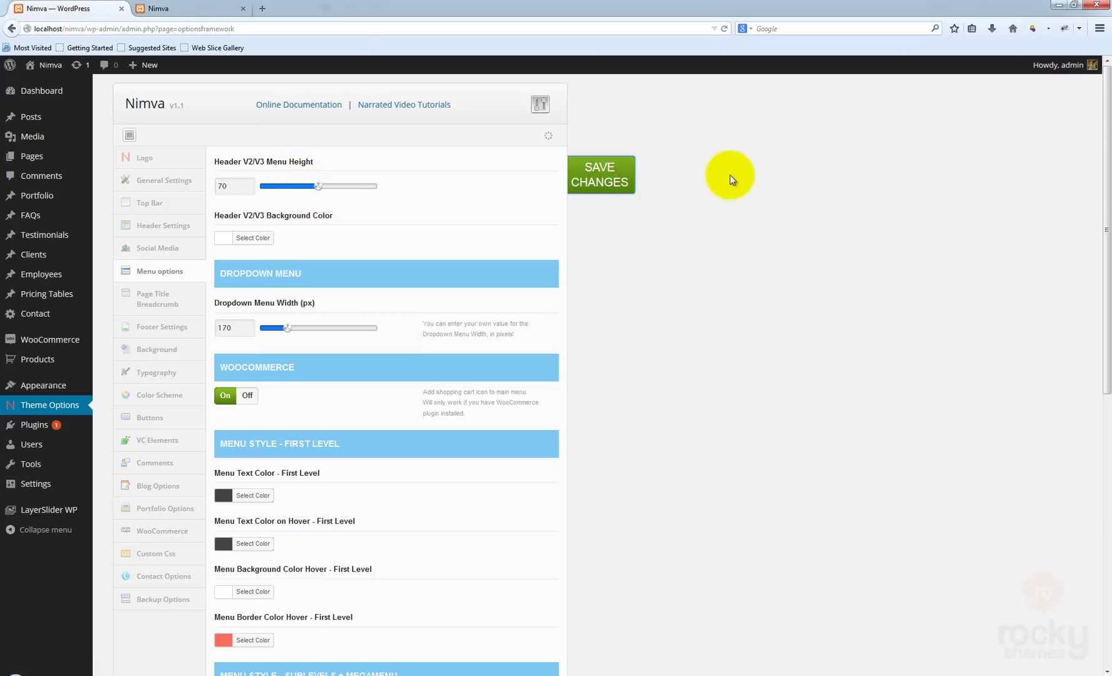
click(167, 12)
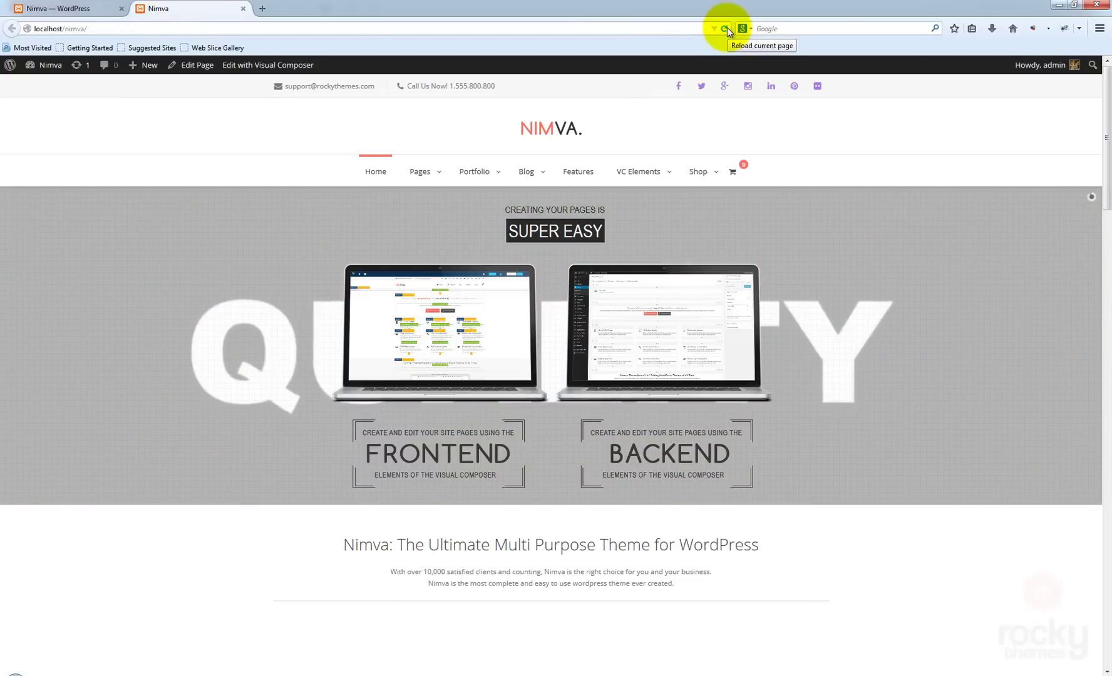
click(726, 27)
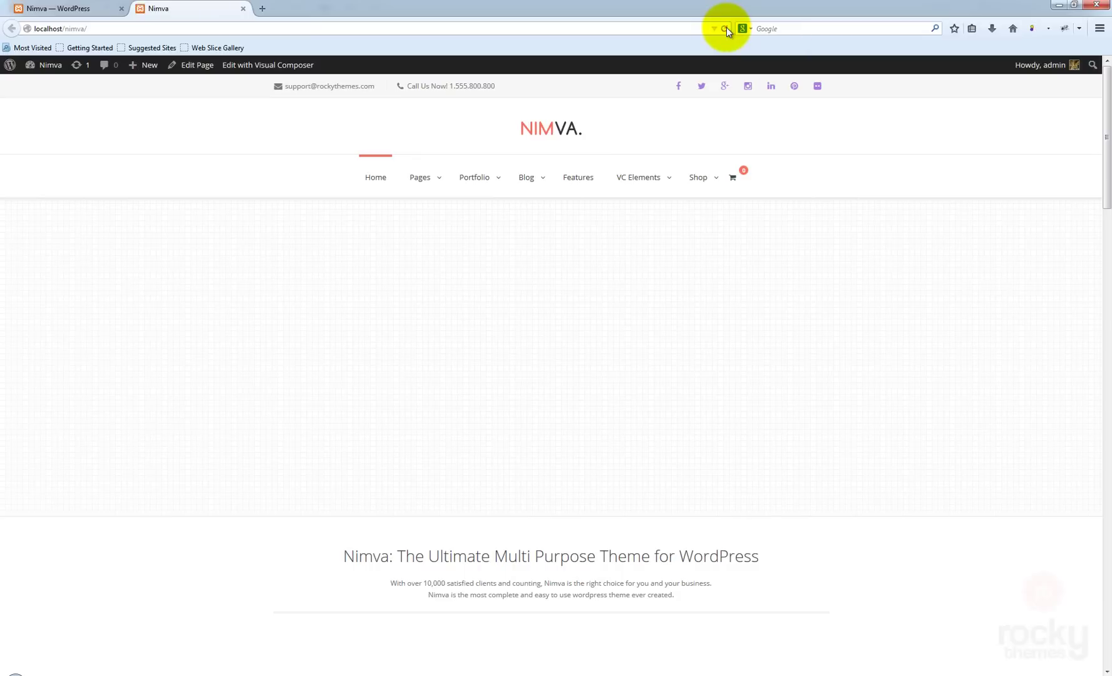
click(726, 27)
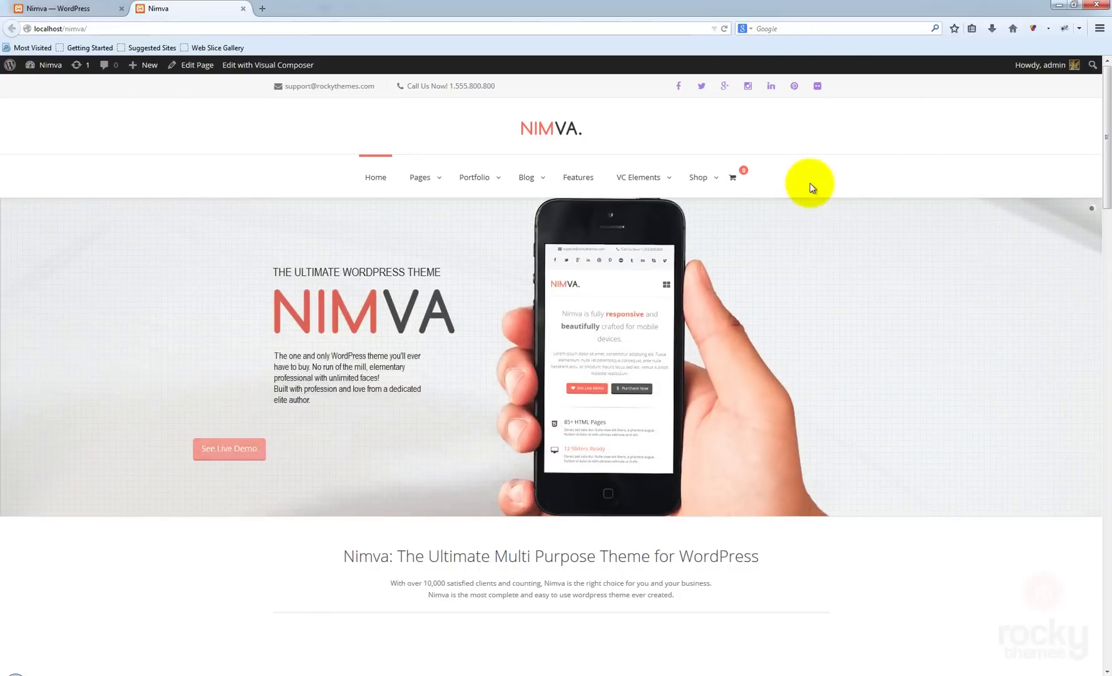
mouse_move(703, 177)
mouse_move(657, 178)
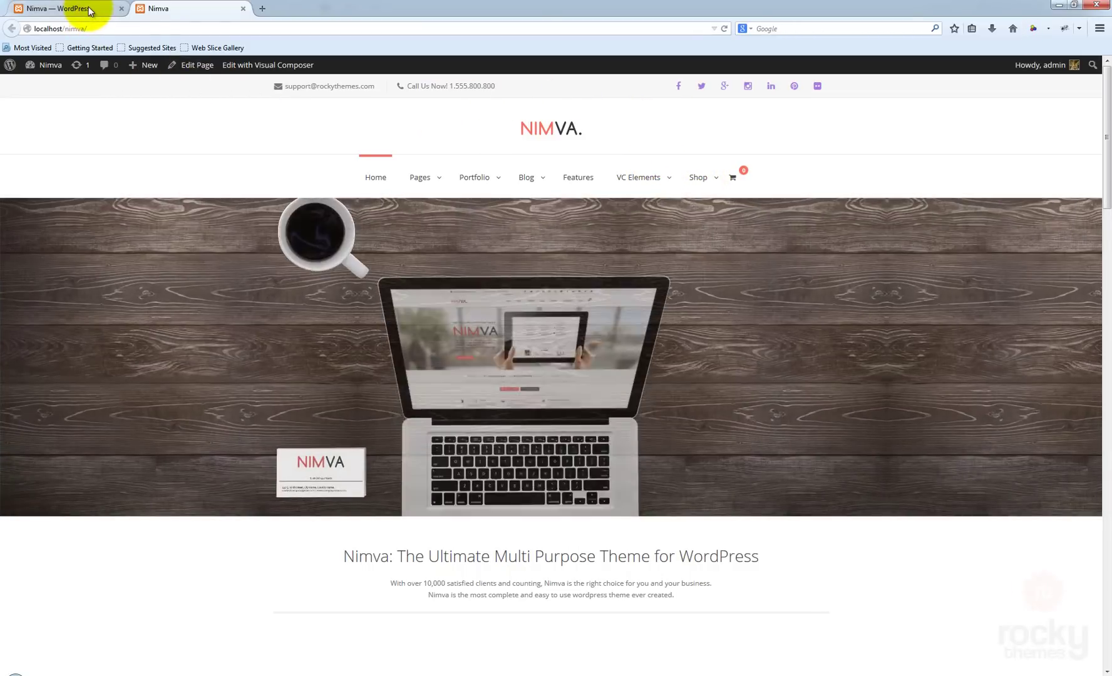
click(90, 10)
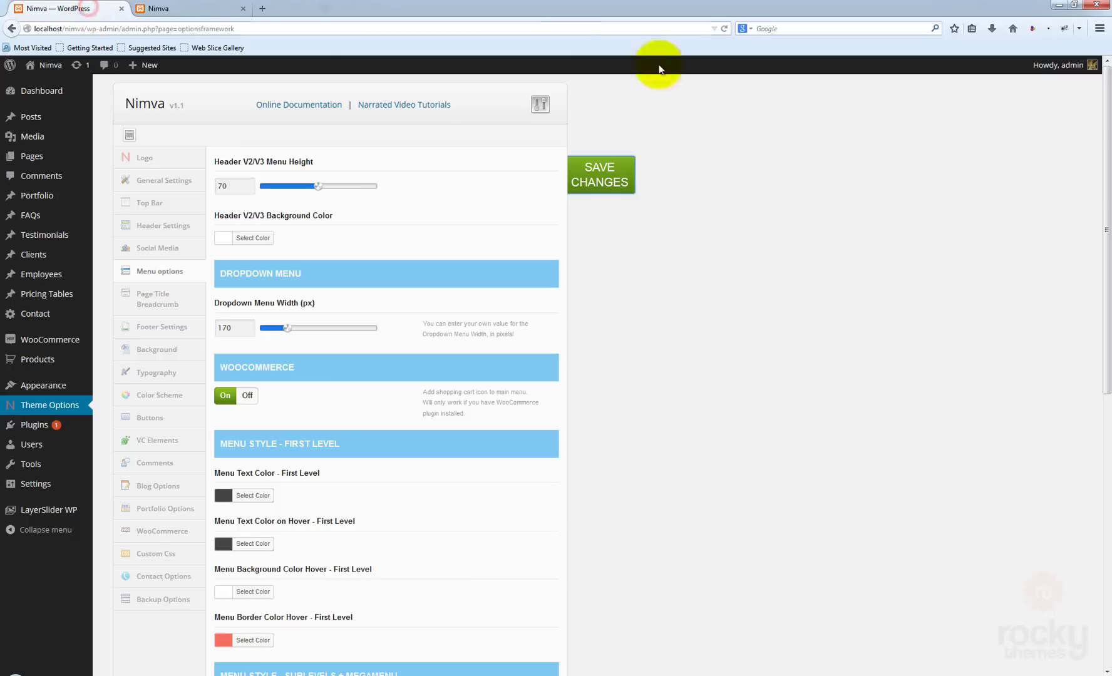
Step: Set Header V2/V3 Background Color to yellow #eeee22, save, and reload the live site
click(252, 238)
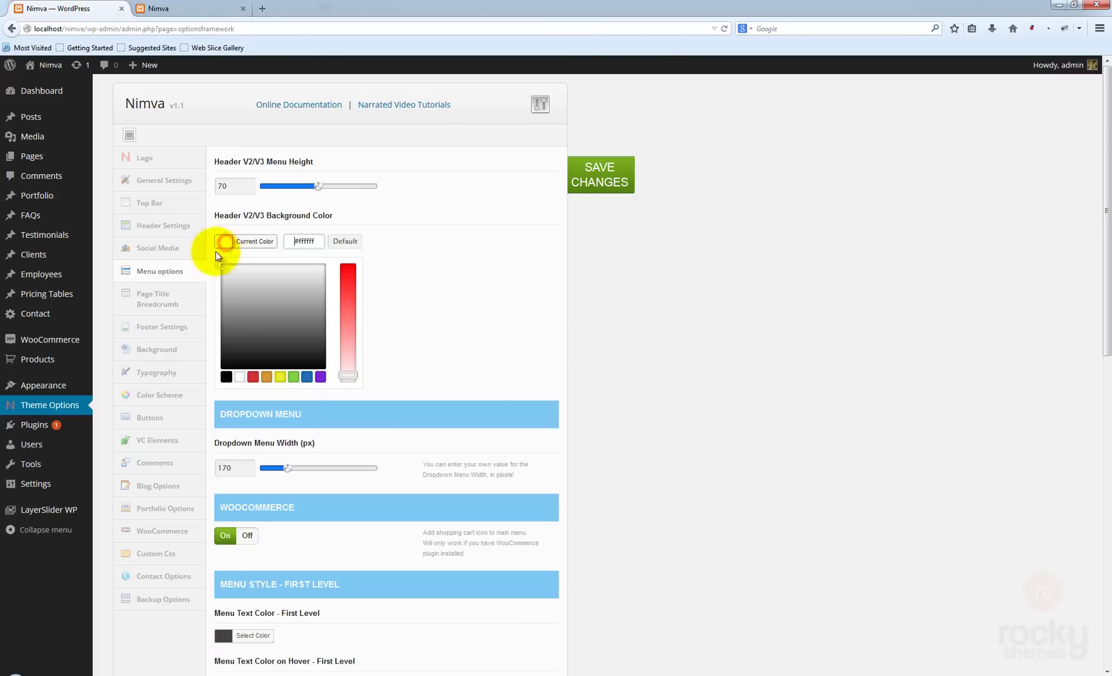
click(280, 377)
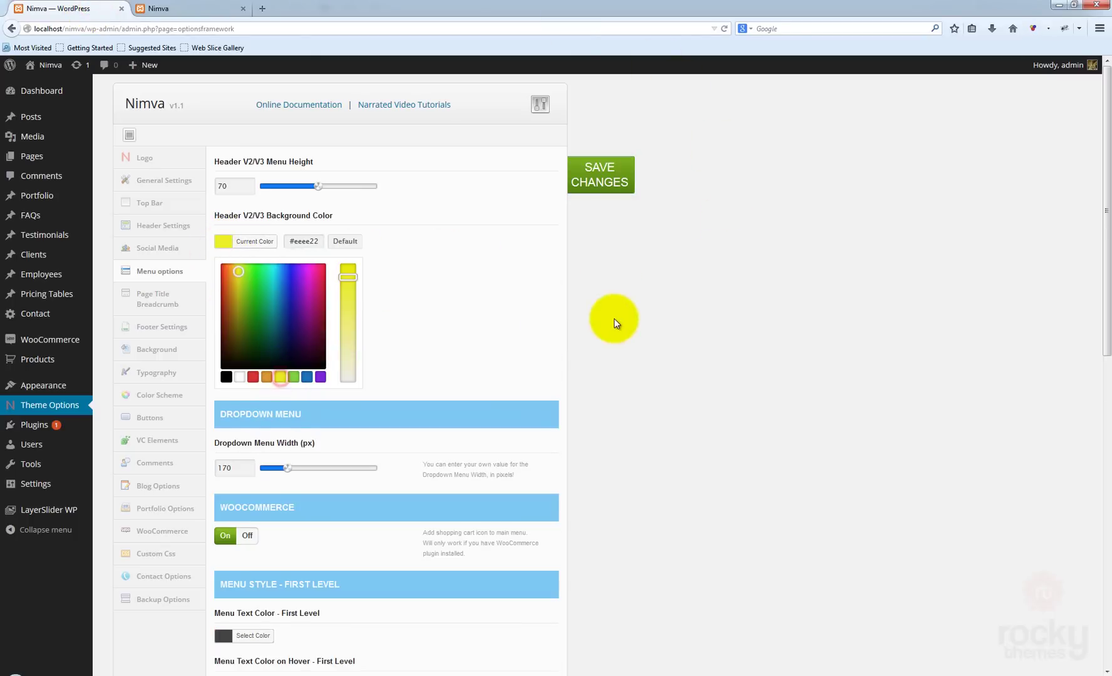
click(641, 300)
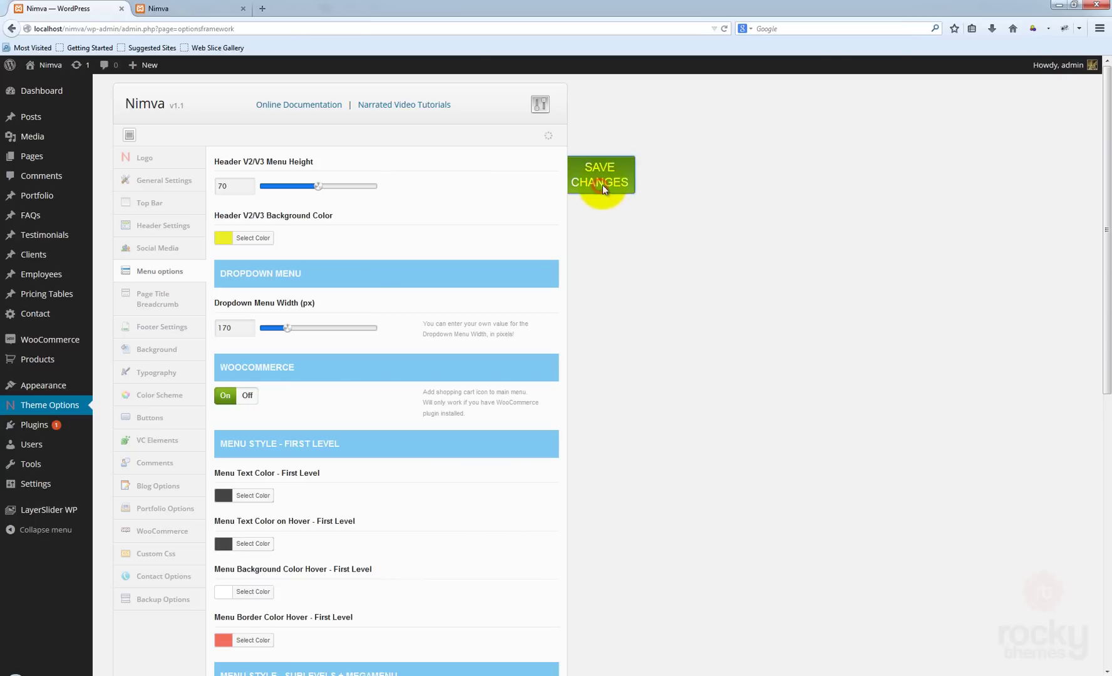
click(603, 189)
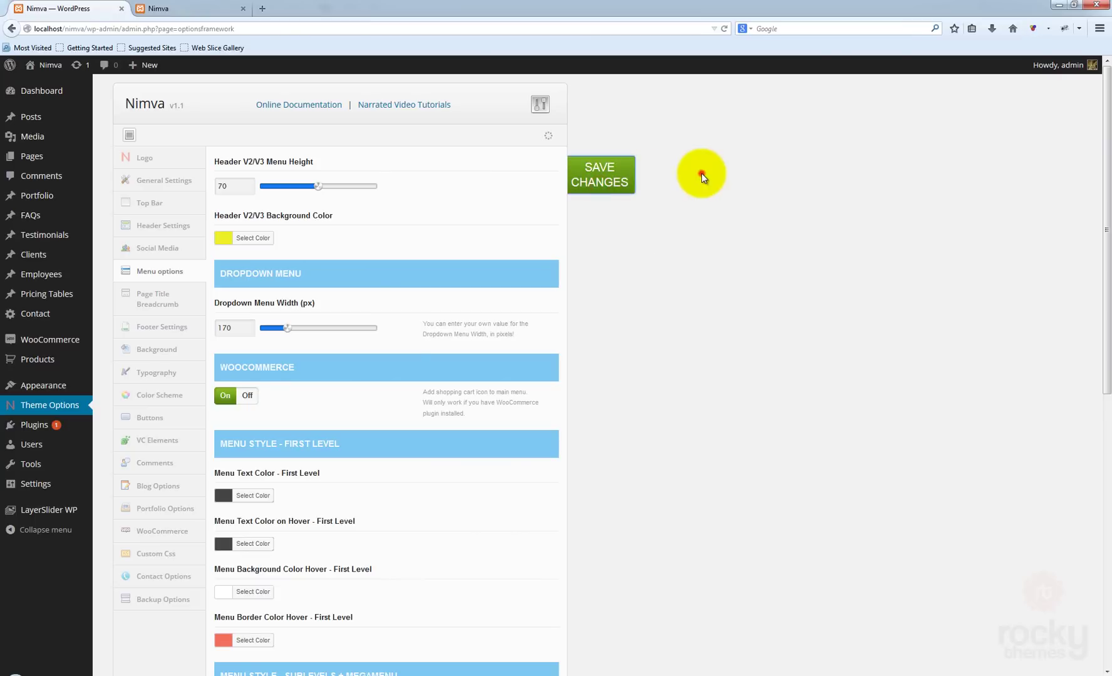
click(167, 8)
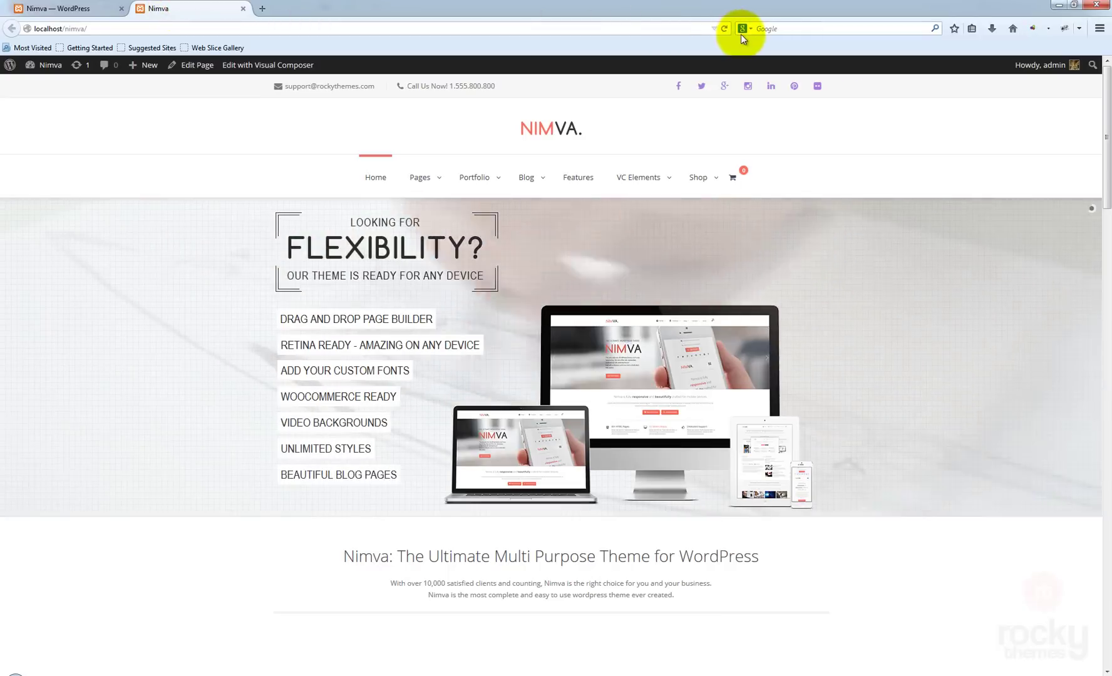
click(725, 28)
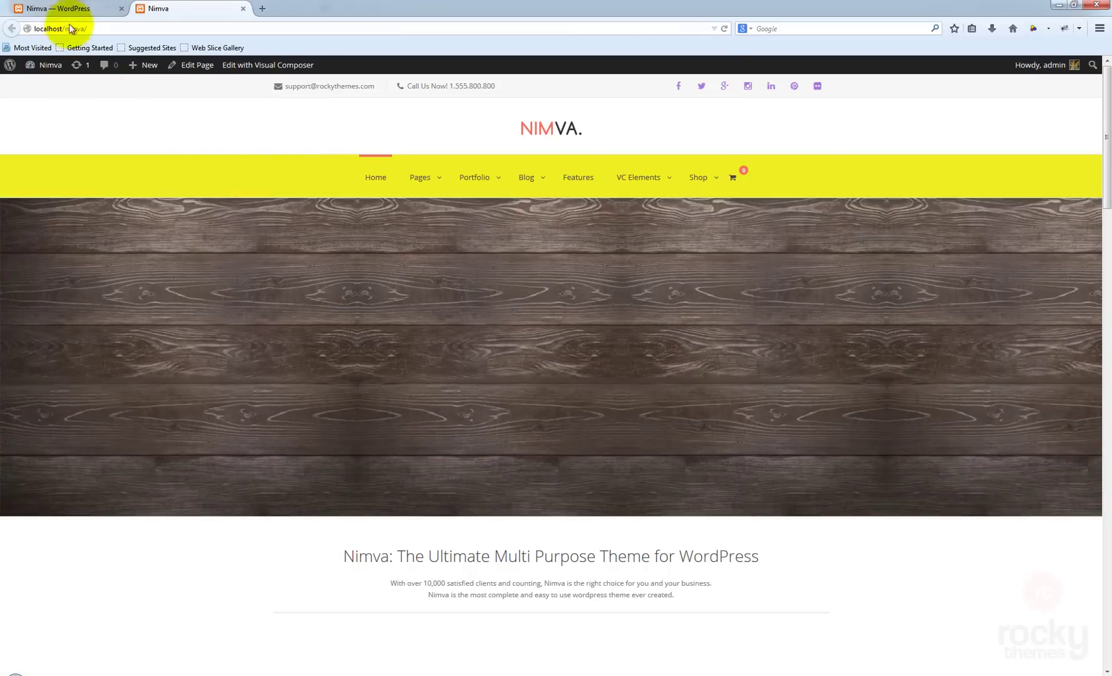
click(70, 9)
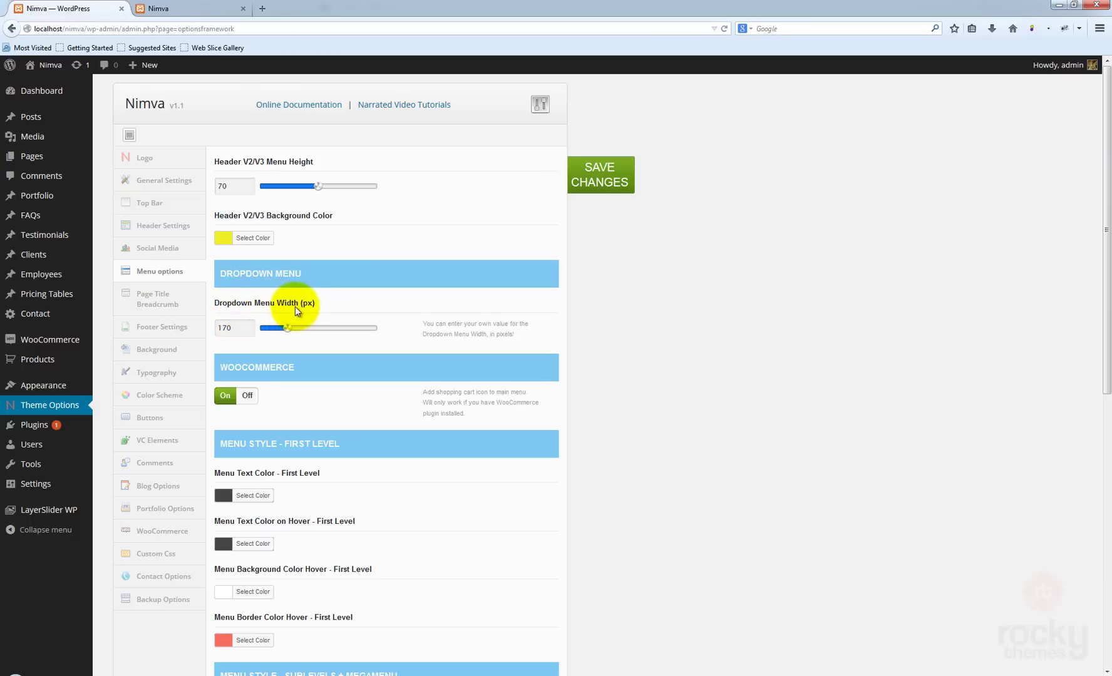
click(188, 8)
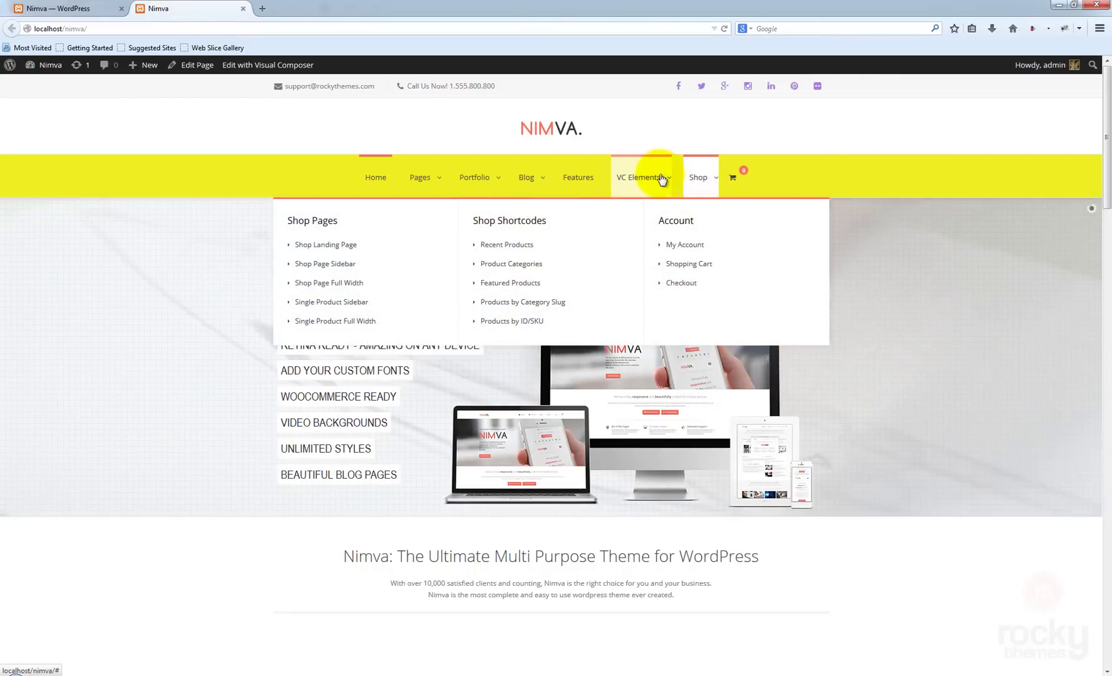
mouse_move(653, 179)
mouse_move(529, 181)
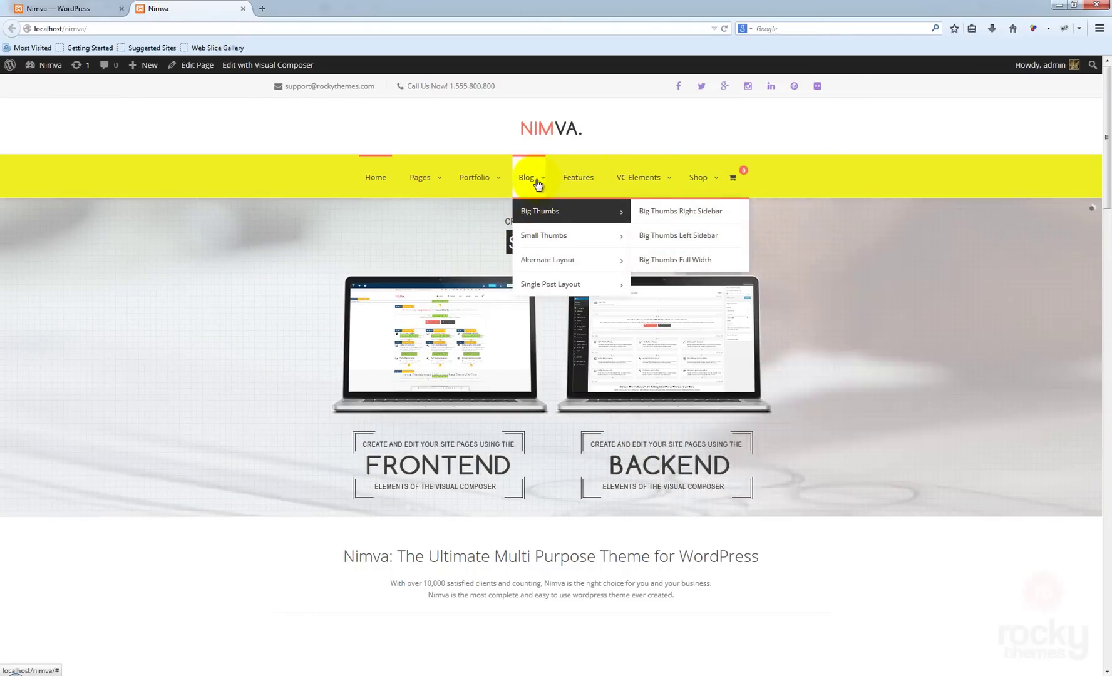
mouse_move(476, 179)
mouse_move(487, 211)
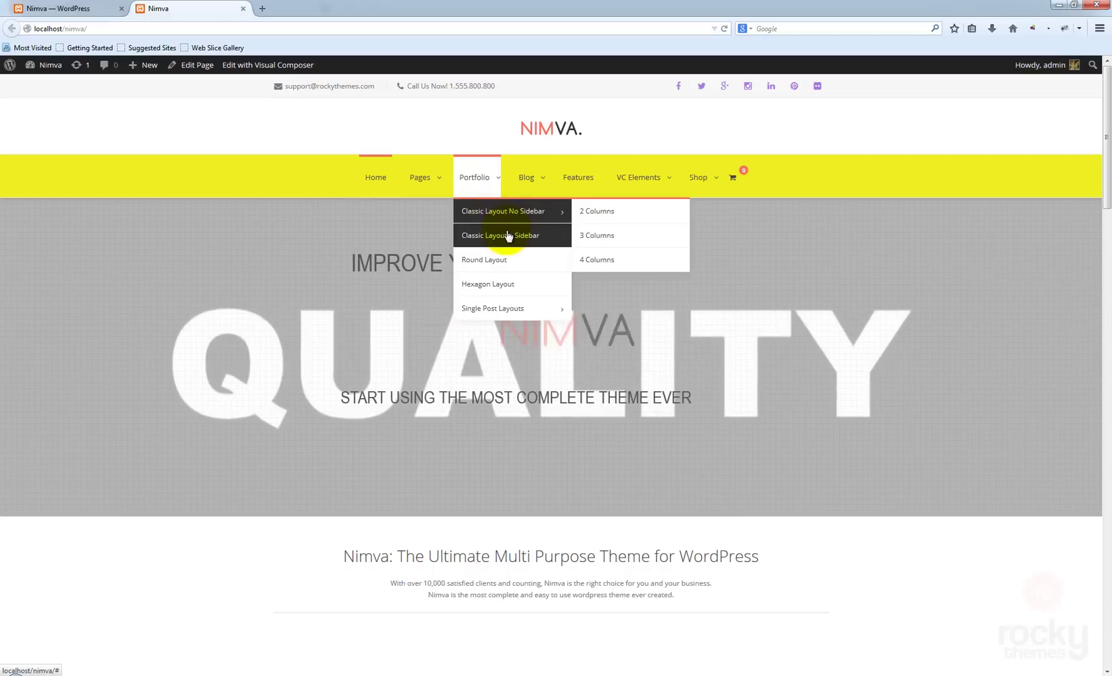
mouse_move(507, 235)
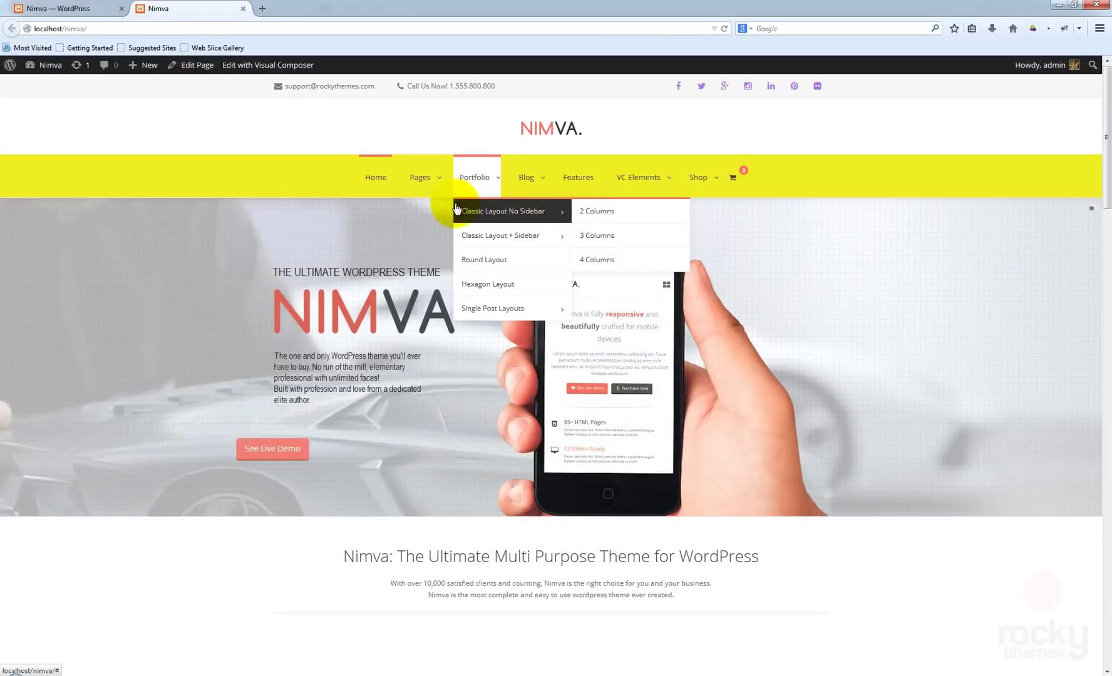
Step: Adjust the Dropdown Menu Width and preview the Portfolio submenus on the reloaded site
click(94, 8)
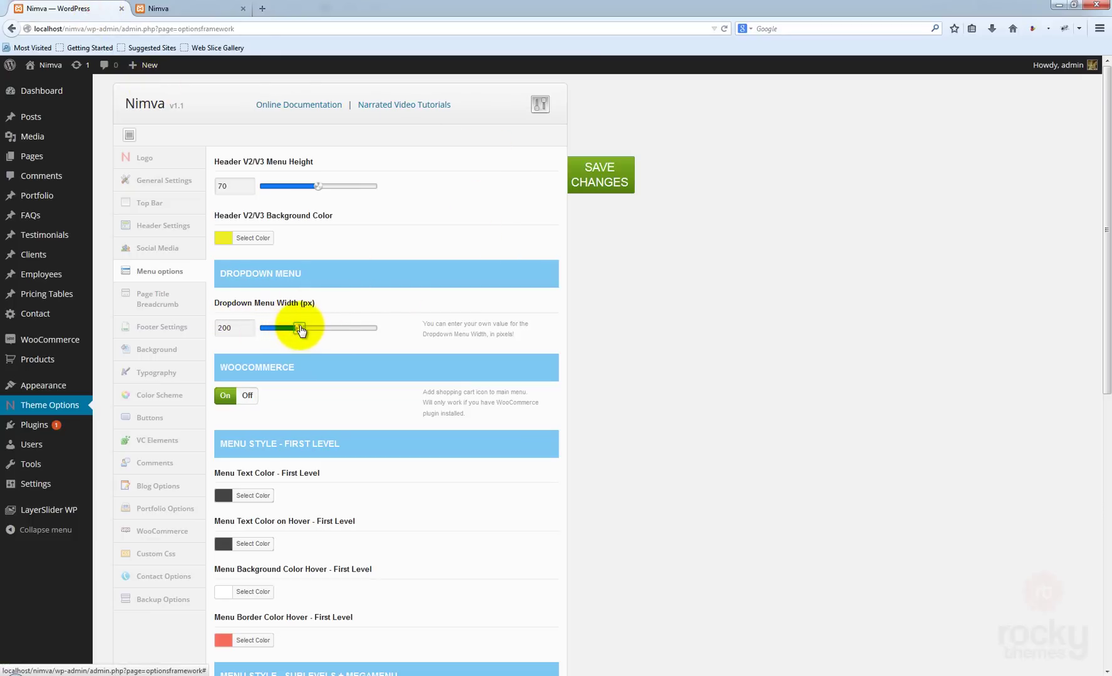
click(651, 333)
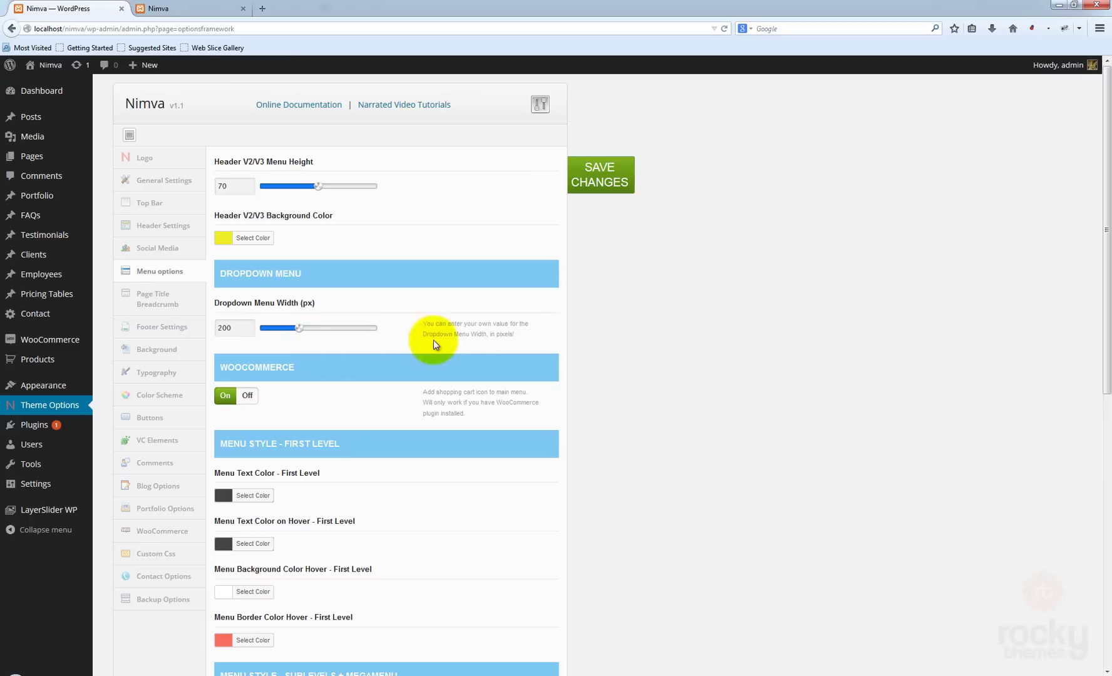
click(188, 9)
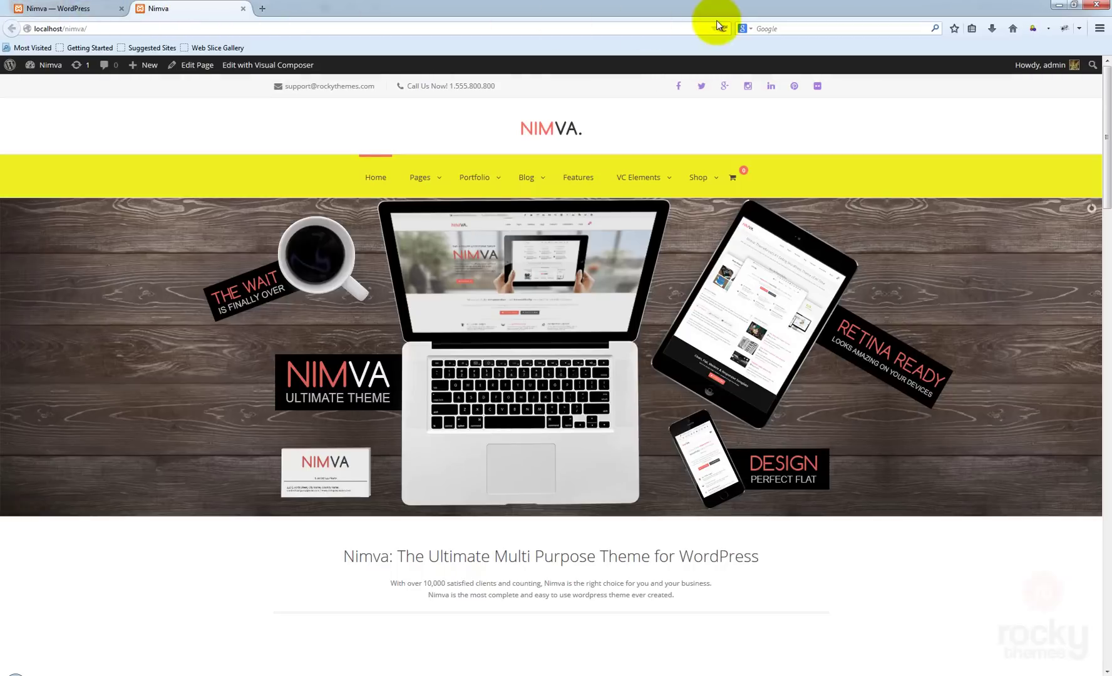
click(724, 29)
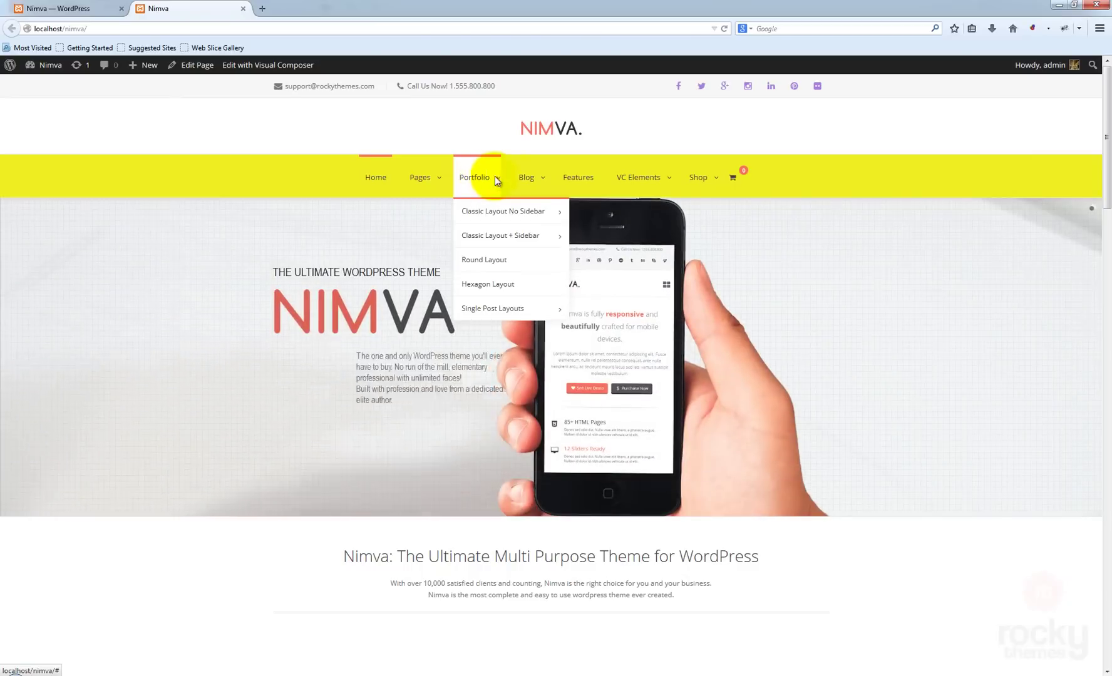
mouse_move(527, 181)
mouse_move(472, 178)
mouse_move(494, 214)
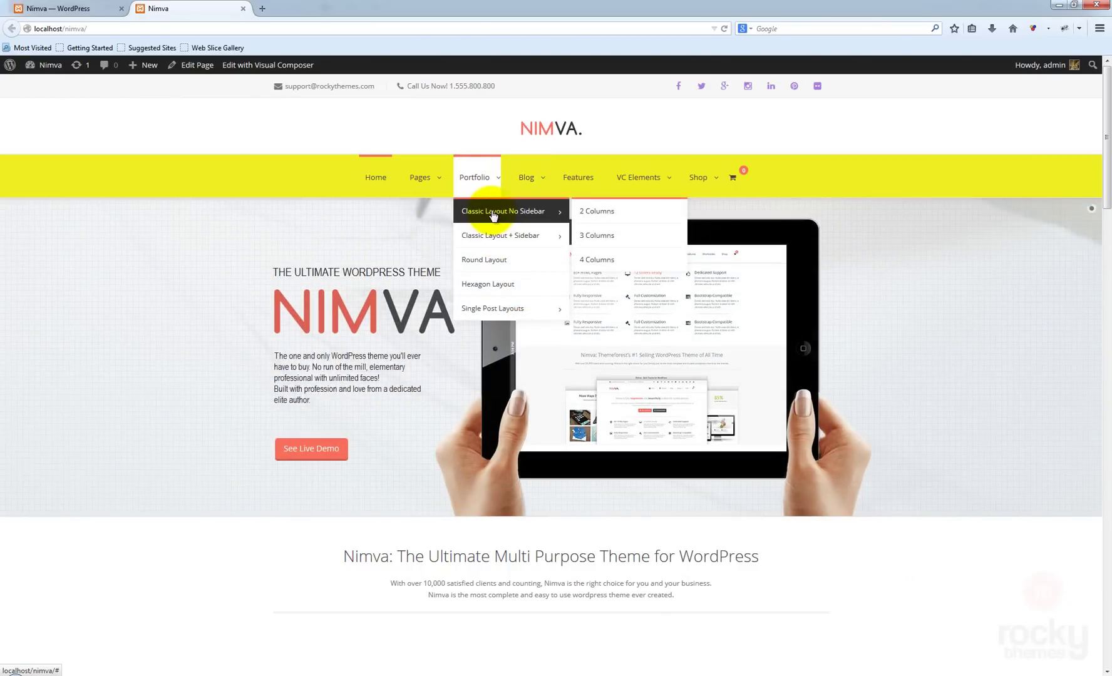
Step: Save the 300 px dropdown width and check the wider Portfolio submenus on the live site
click(82, 8)
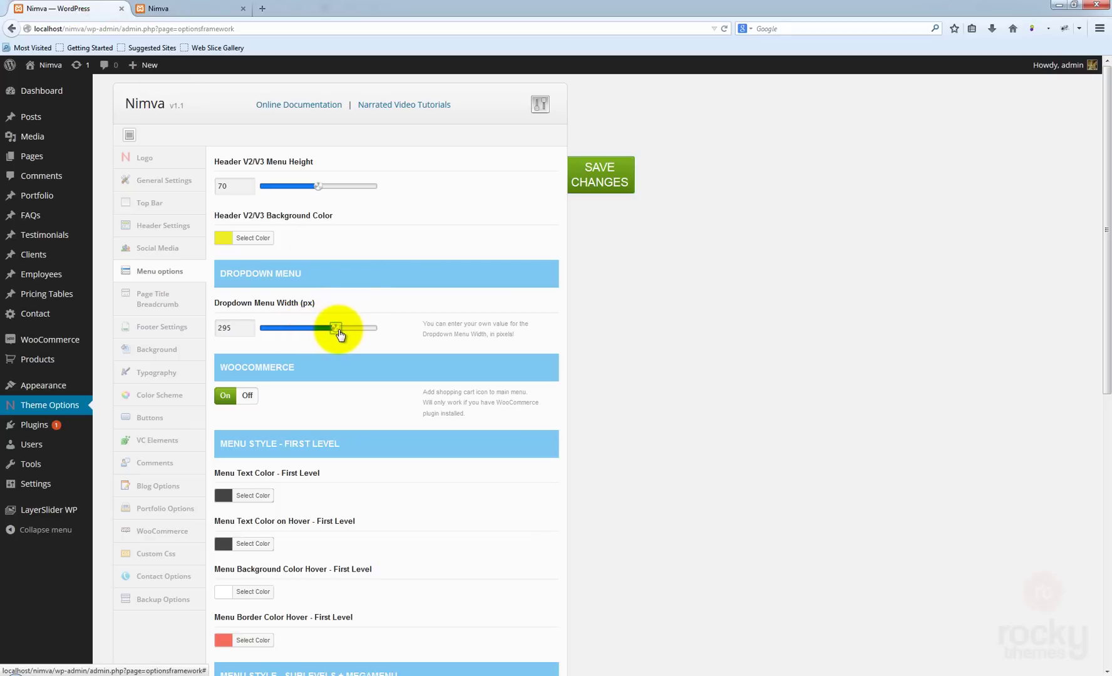
click(585, 180)
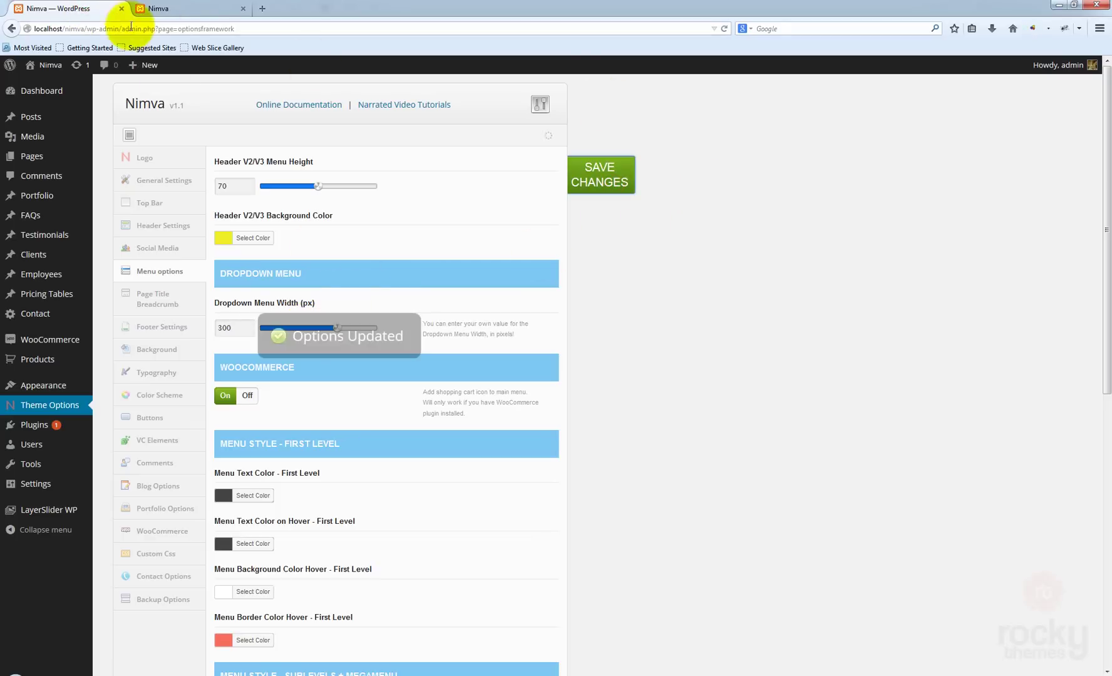
click(173, 13)
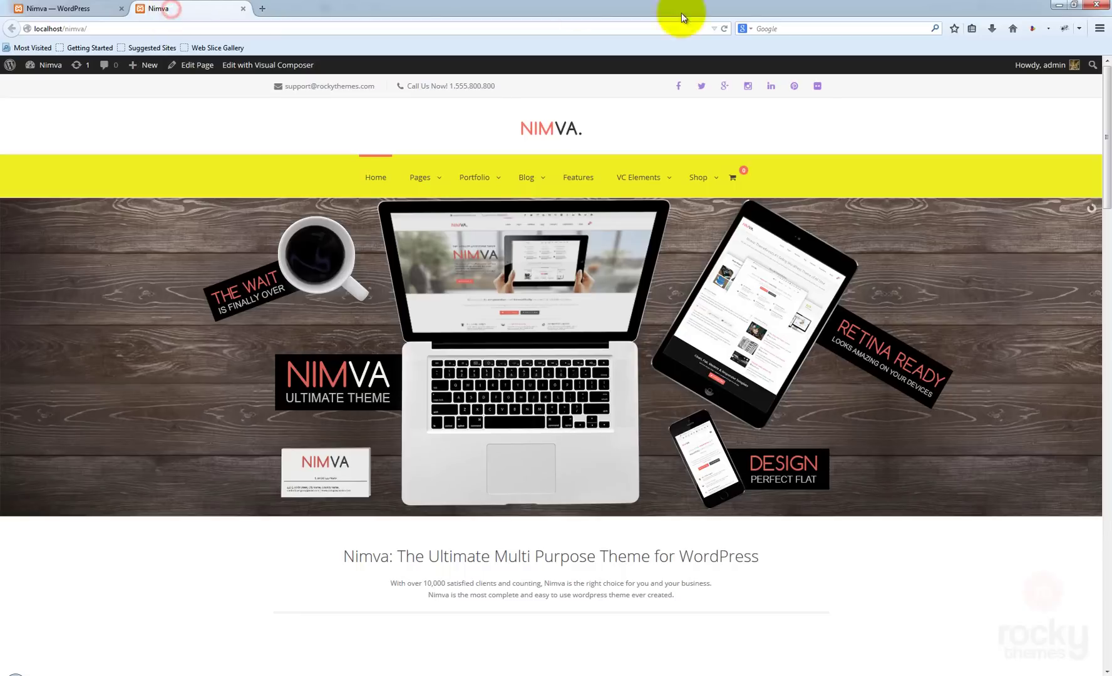
click(725, 28)
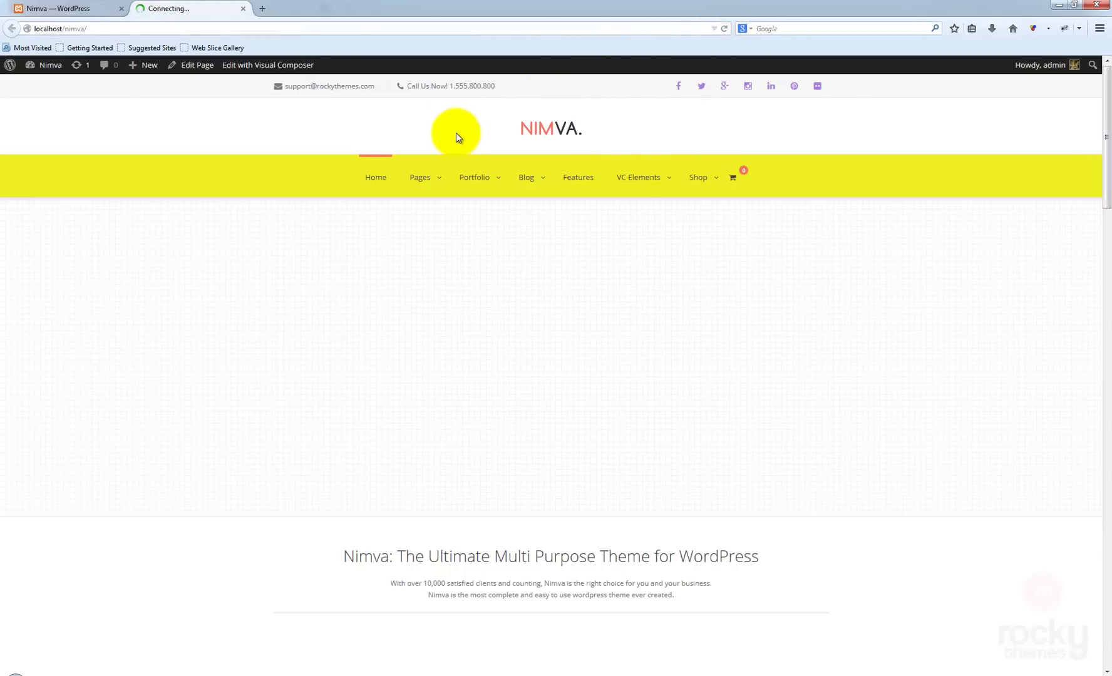
key(ctrl+l)
key(Return)
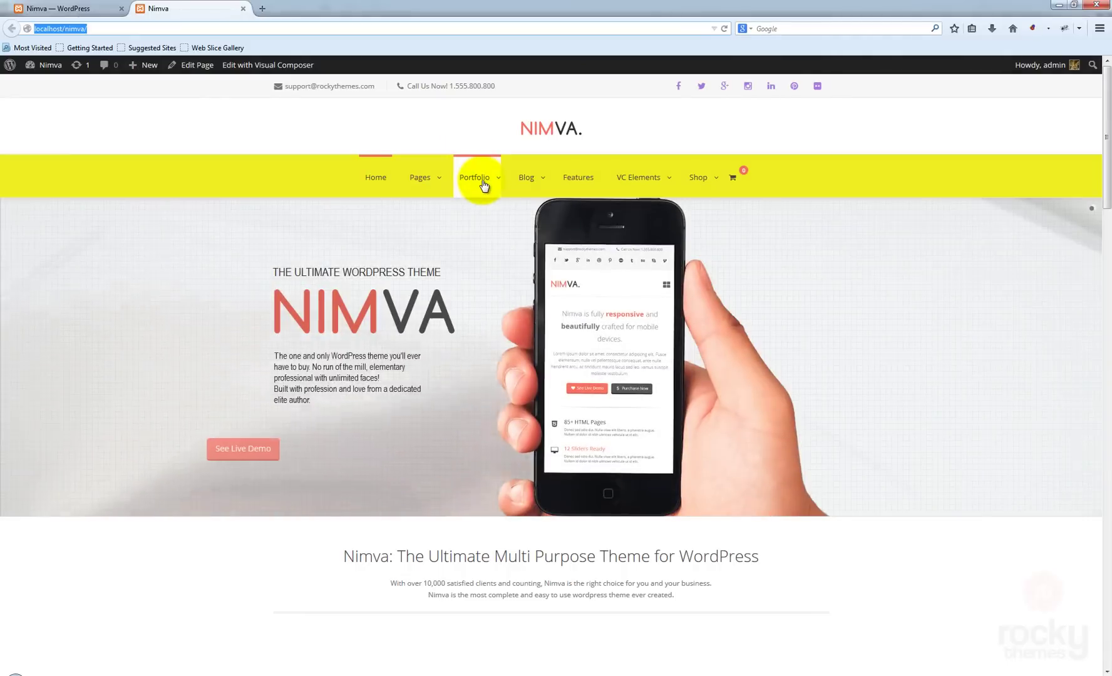
mouse_move(483, 183)
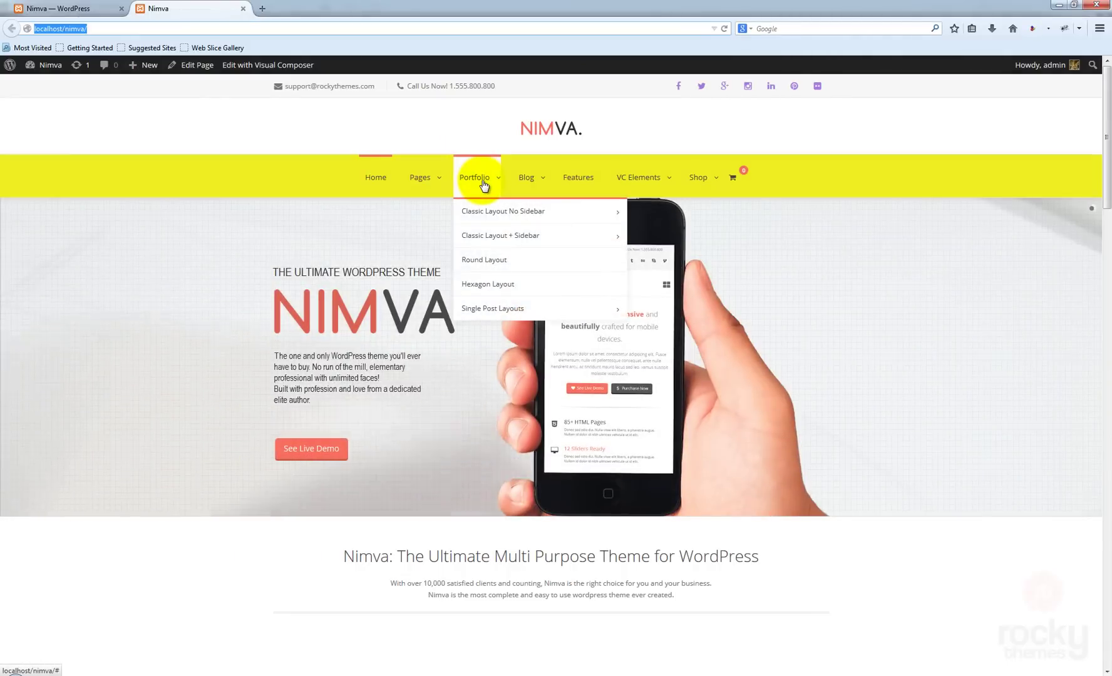
mouse_move(486, 215)
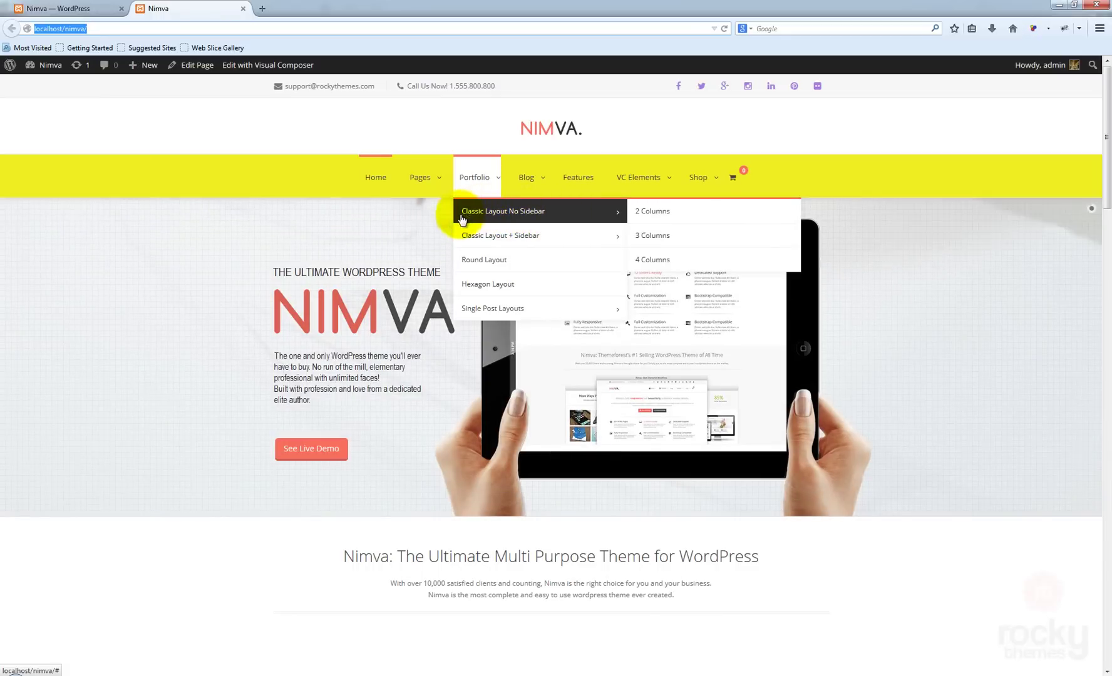
mouse_move(553, 241)
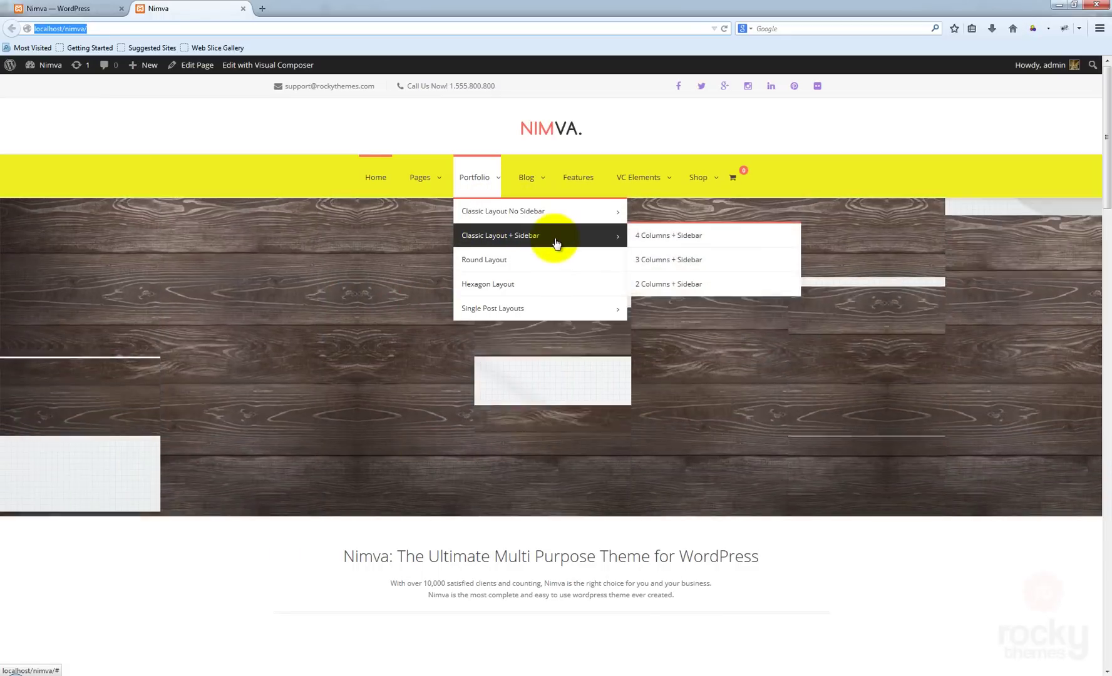
click(539, 262)
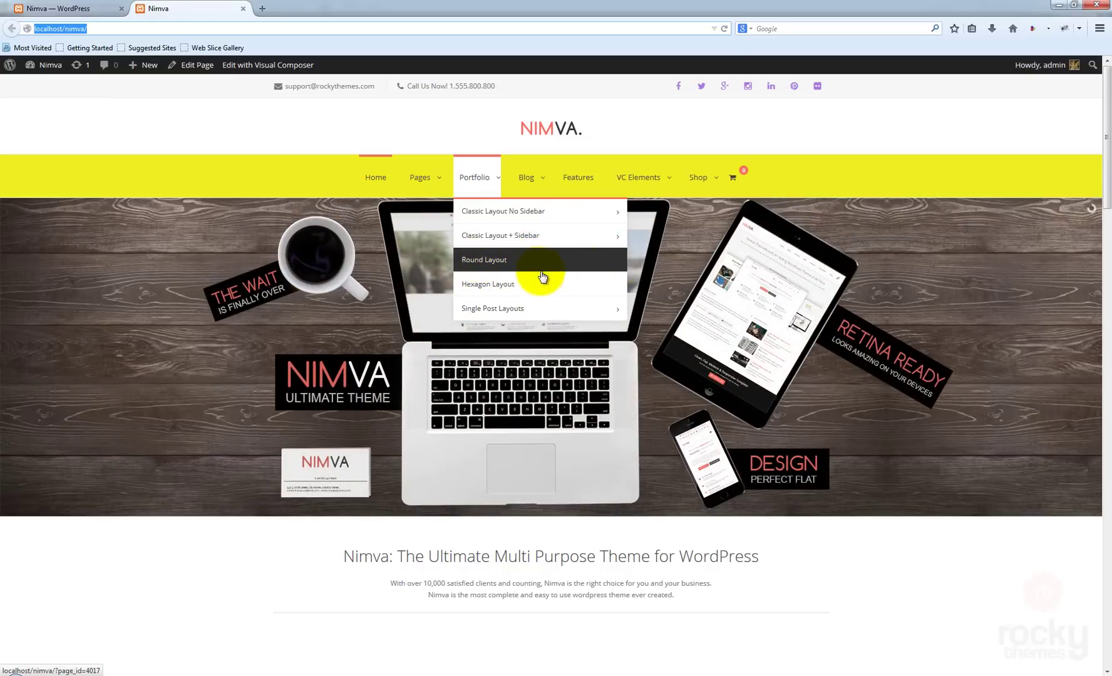
Step: Turn off the WooCommerce cart option, save, and reload the site to confirm no cart icon
click(91, 15)
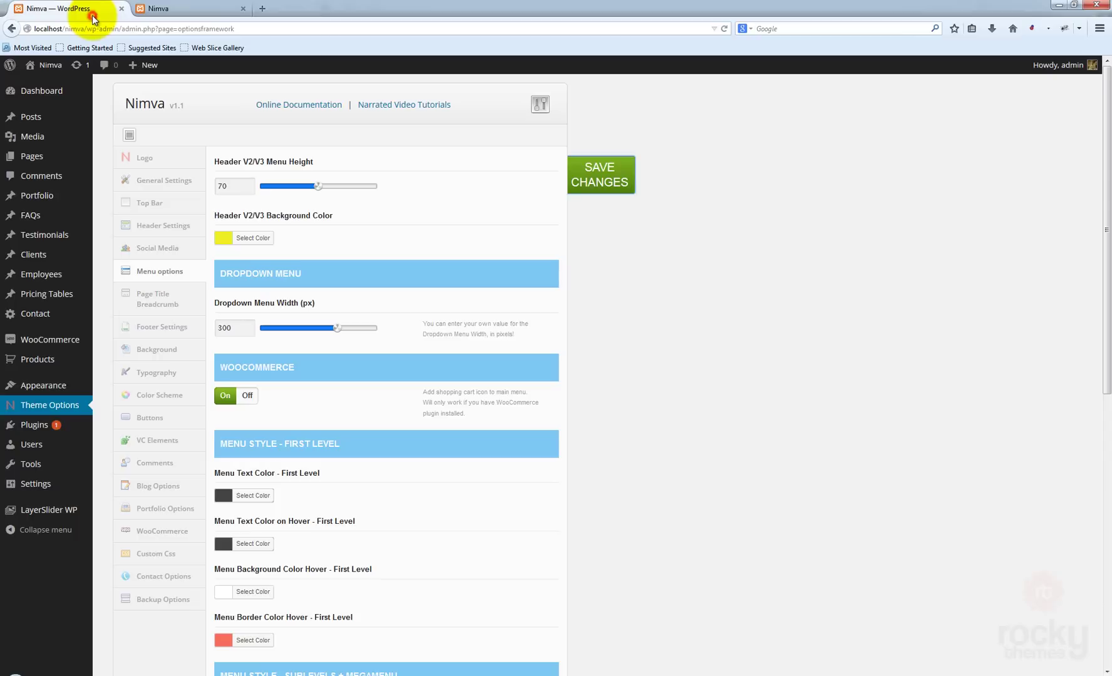
click(715, 344)
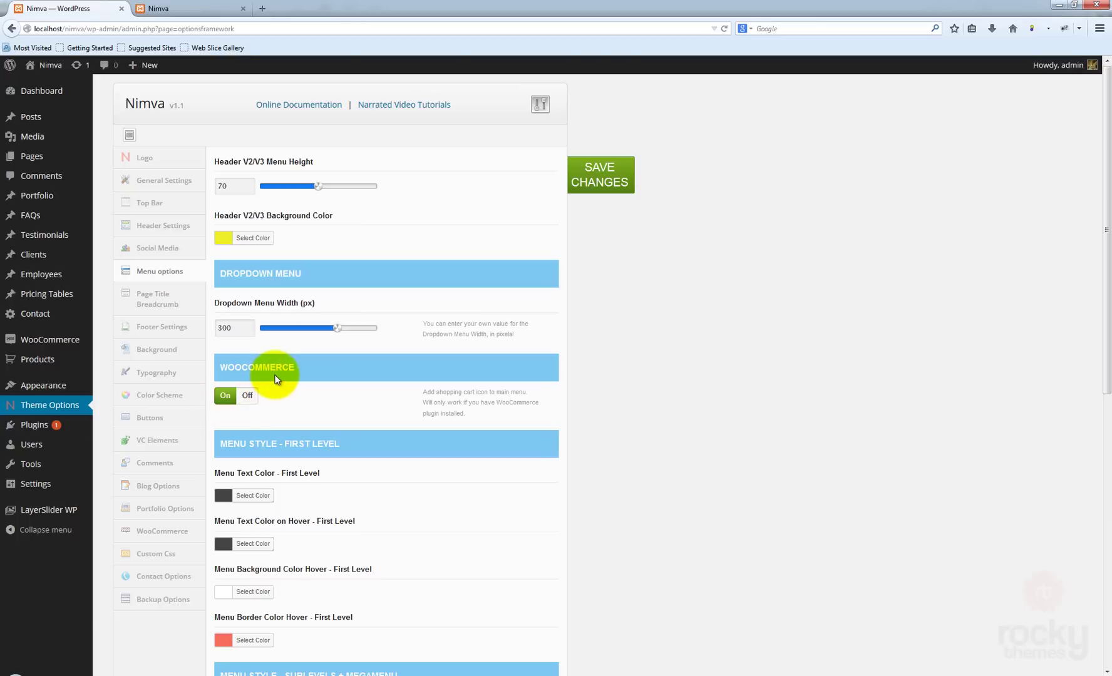
click(185, 20)
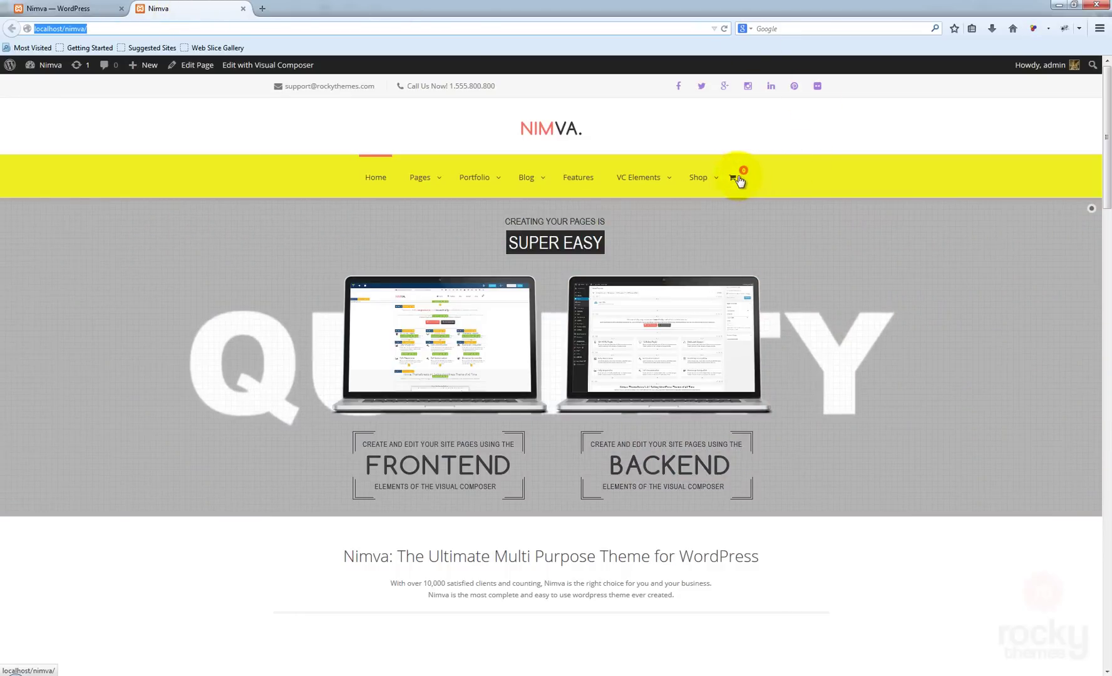
click(112, 8)
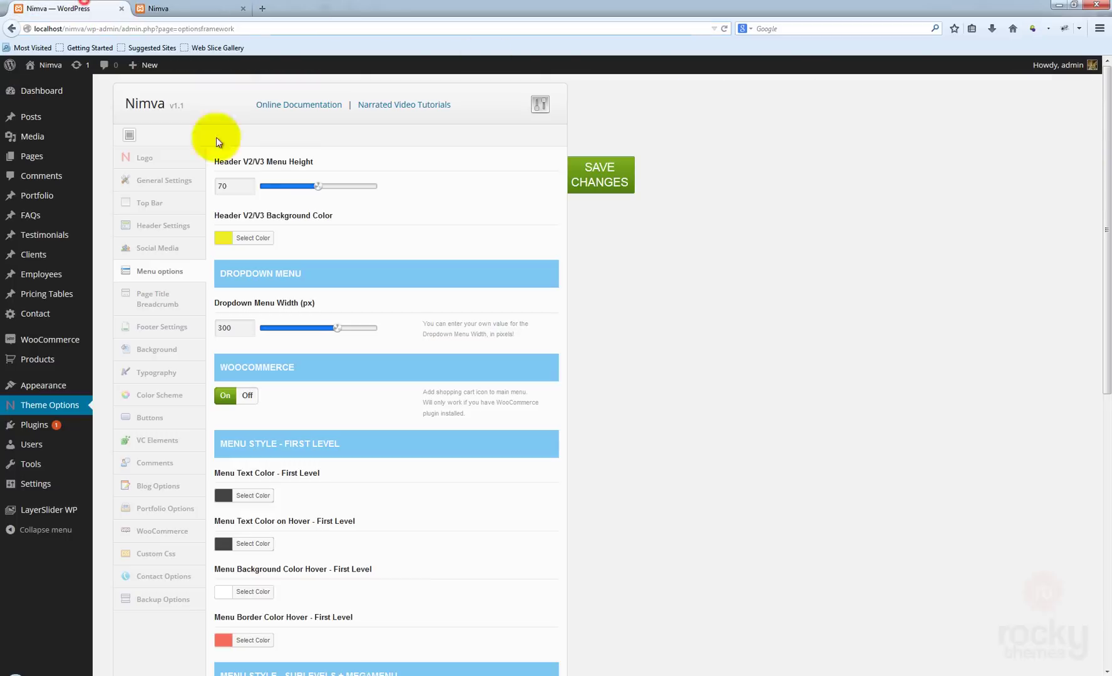
click(707, 341)
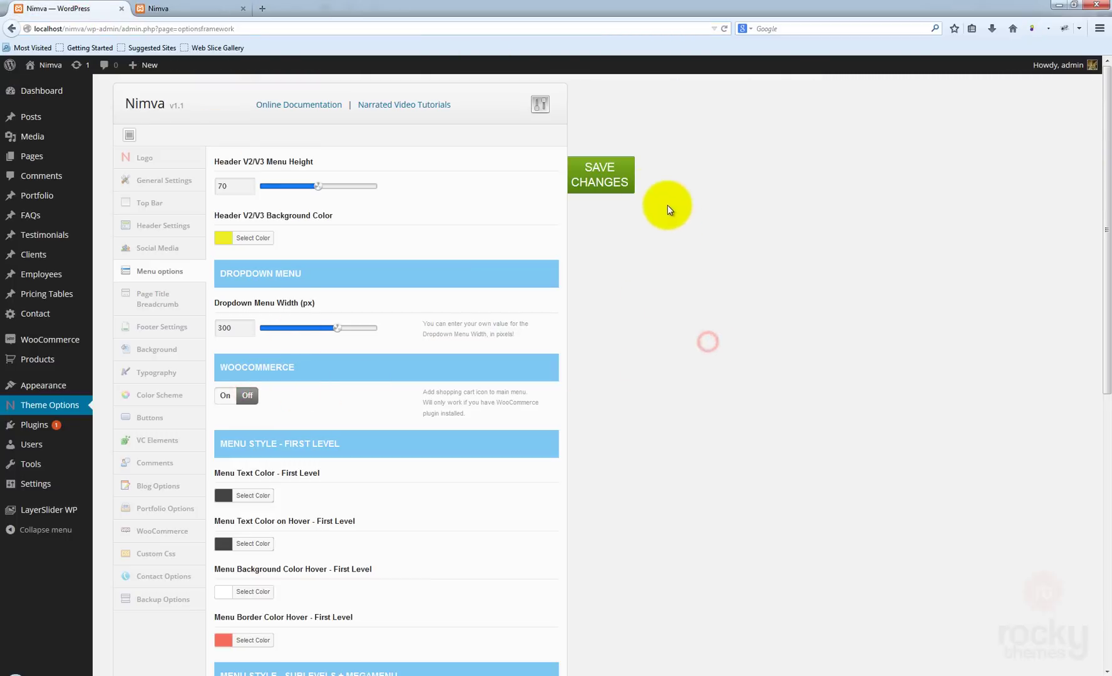
click(696, 181)
click(187, 10)
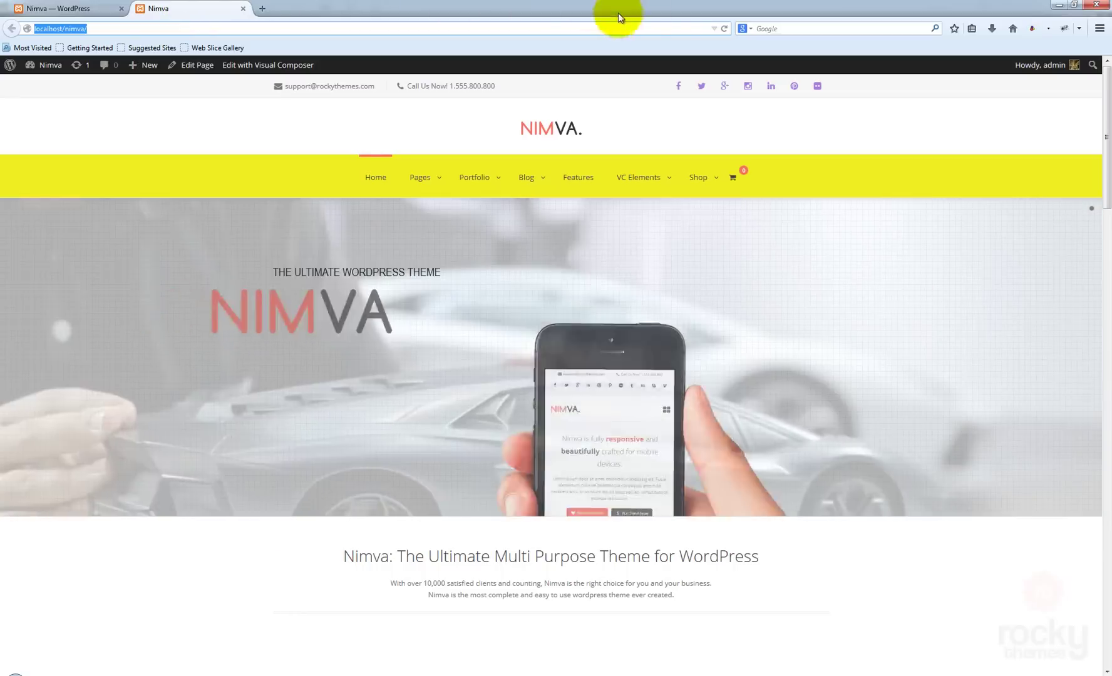
click(726, 28)
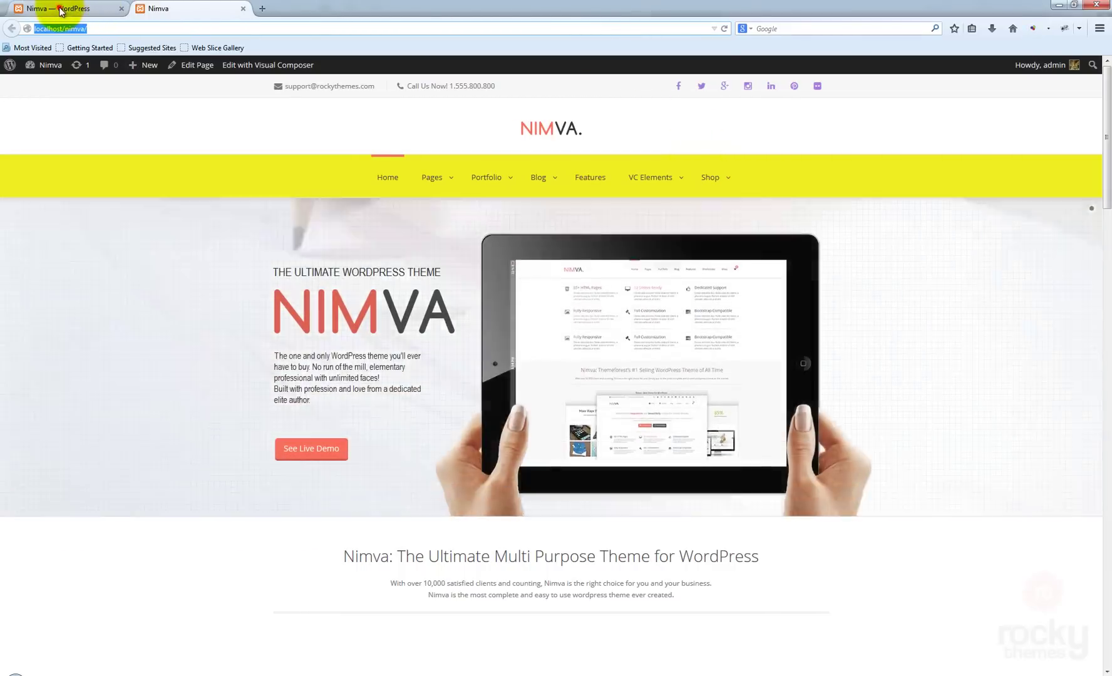
Step: Scroll through Menu options (height 70, yellow background, 300 px dropdowns) and compare with the site
click(60, 9)
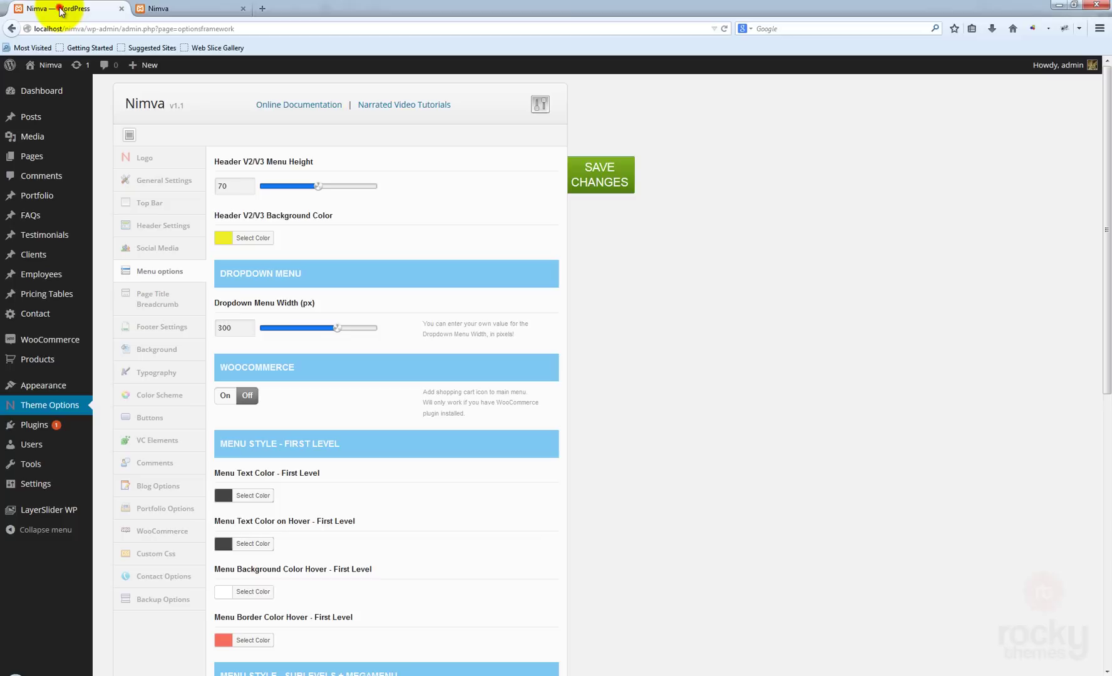
scroll(724, 313, down, 5)
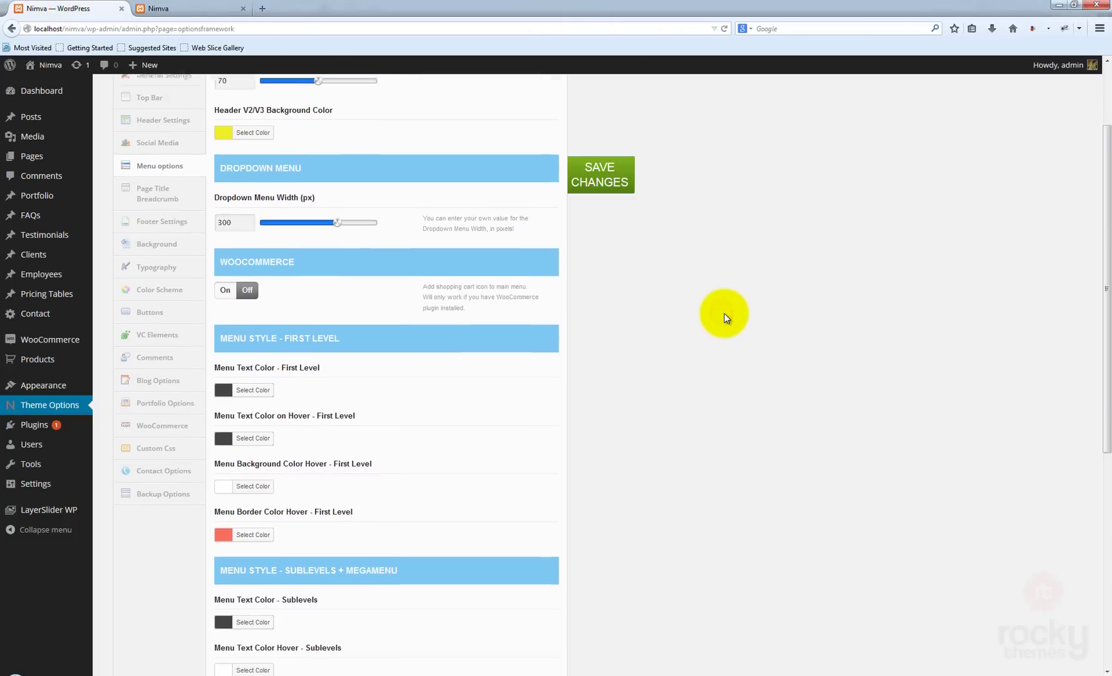
scroll(723, 313, down, 2)
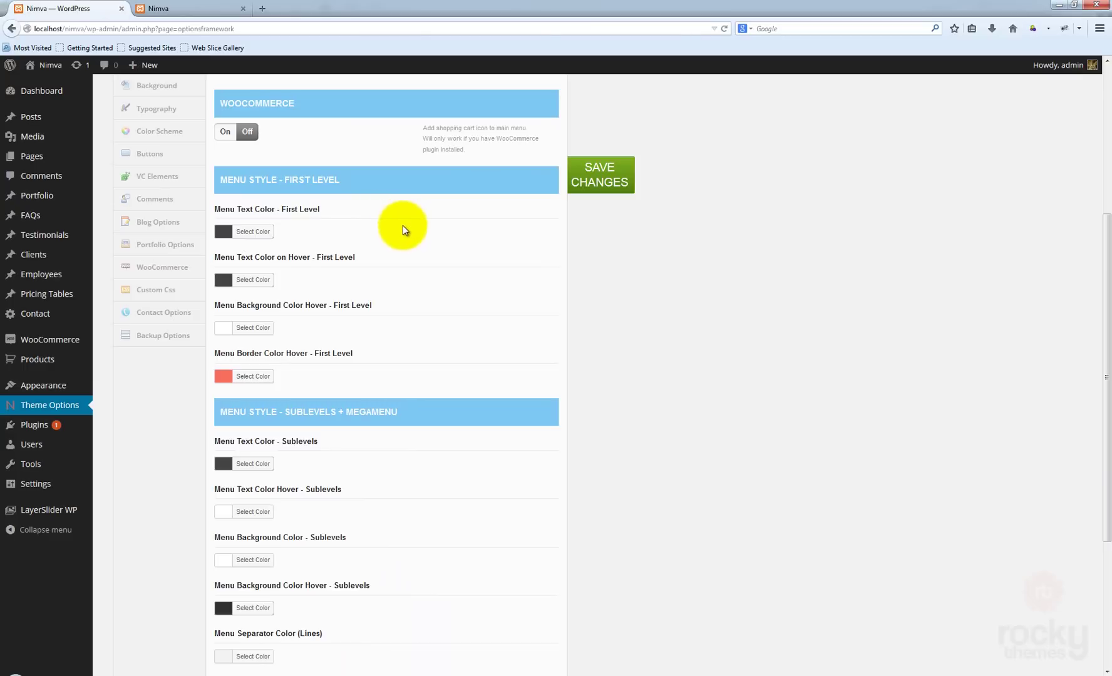
scroll(454, 256, up, 5)
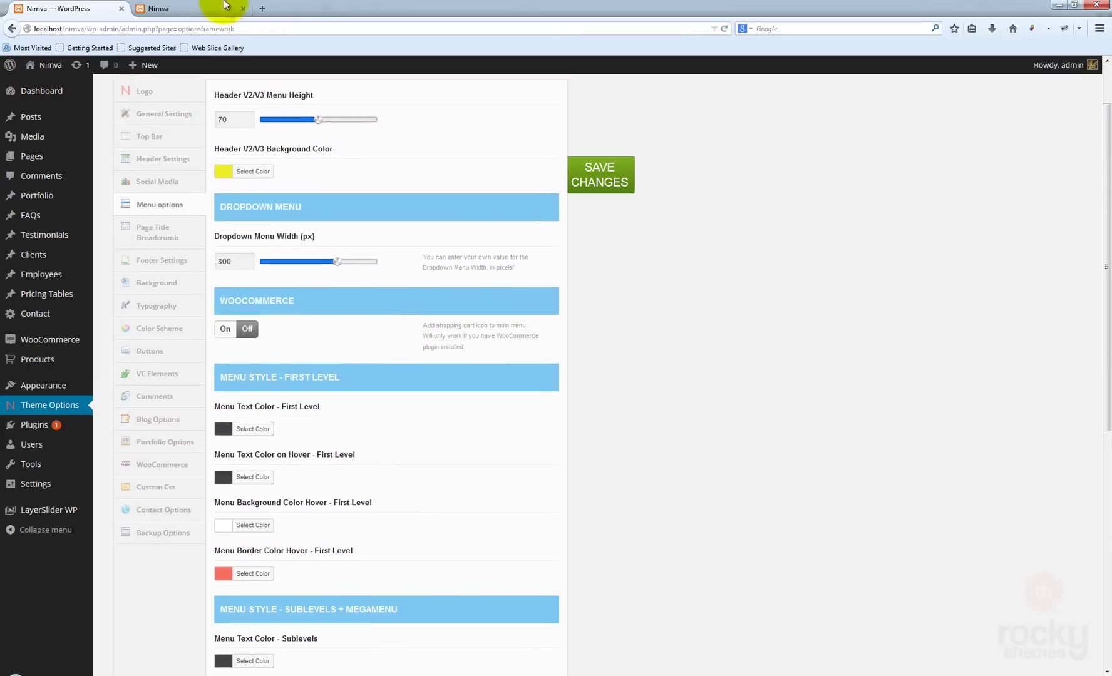
click(174, 6)
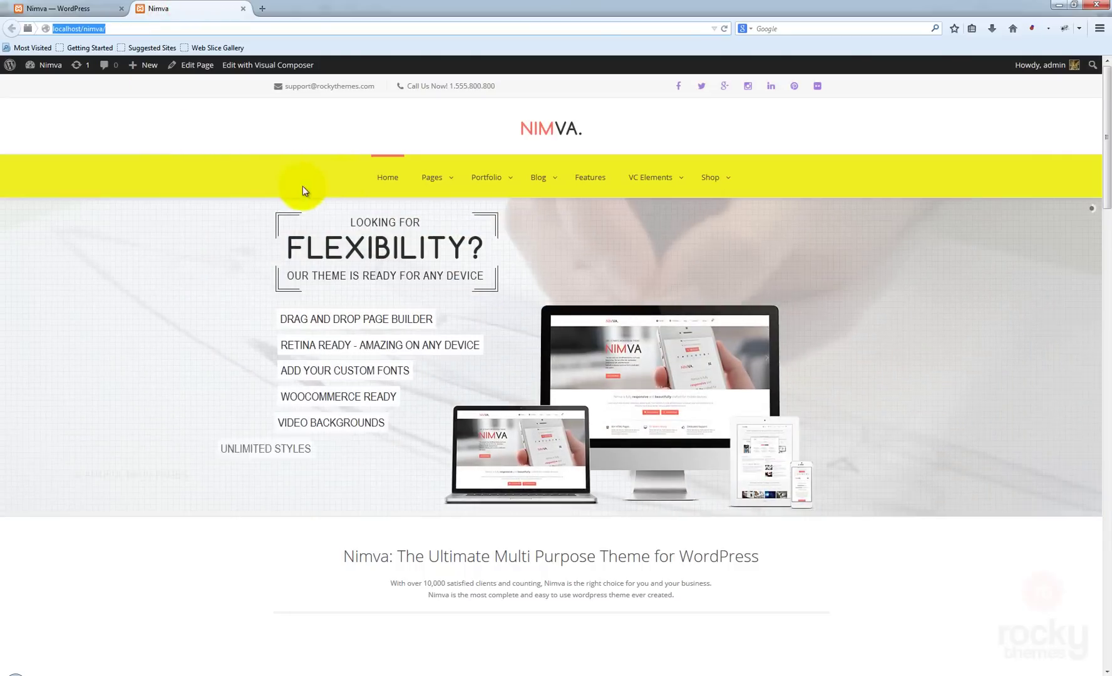
click(84, 12)
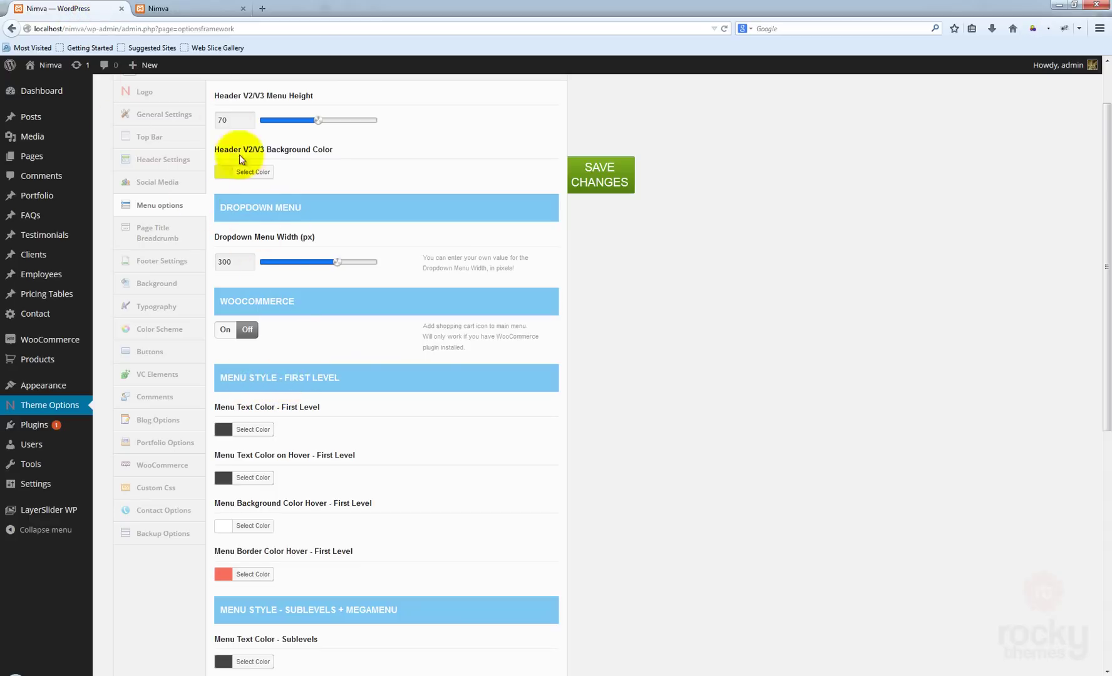
Step: Reset the Header V2/V3 background to default white and lower Menu Height to 50
click(192, 12)
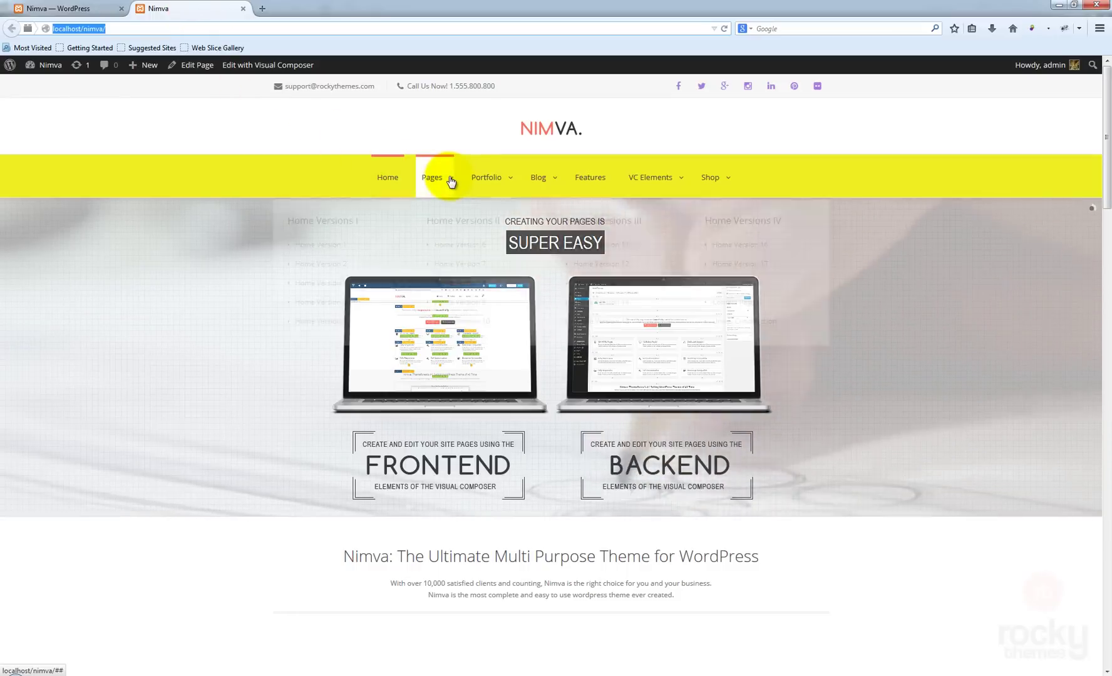
mouse_move(461, 182)
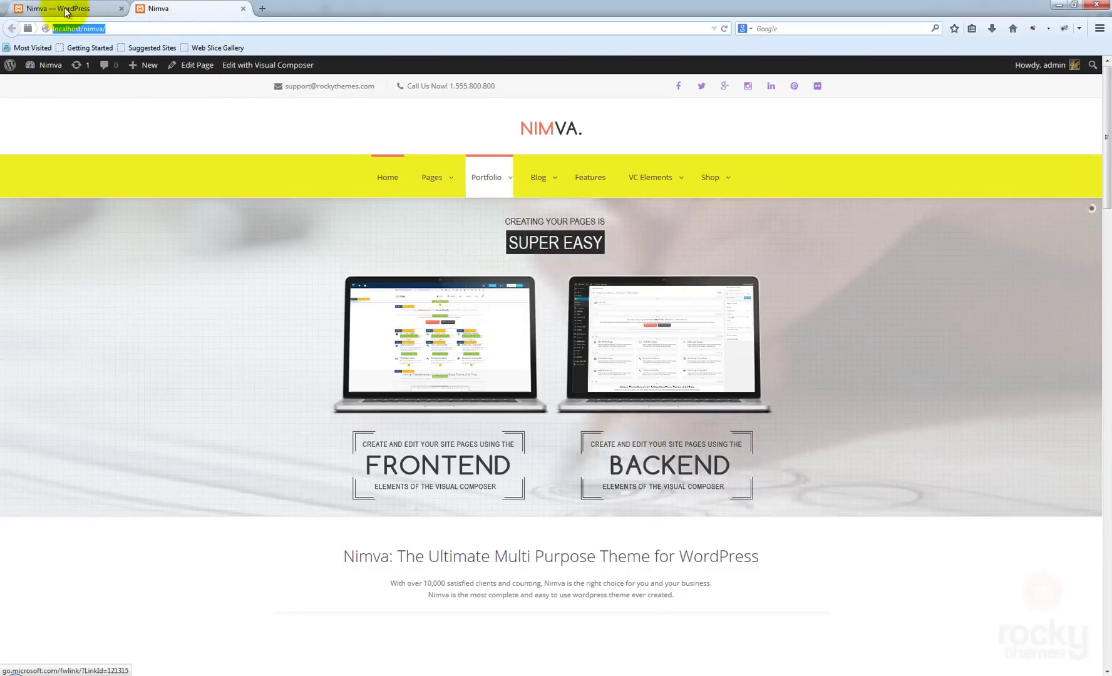
click(94, 10)
click(232, 175)
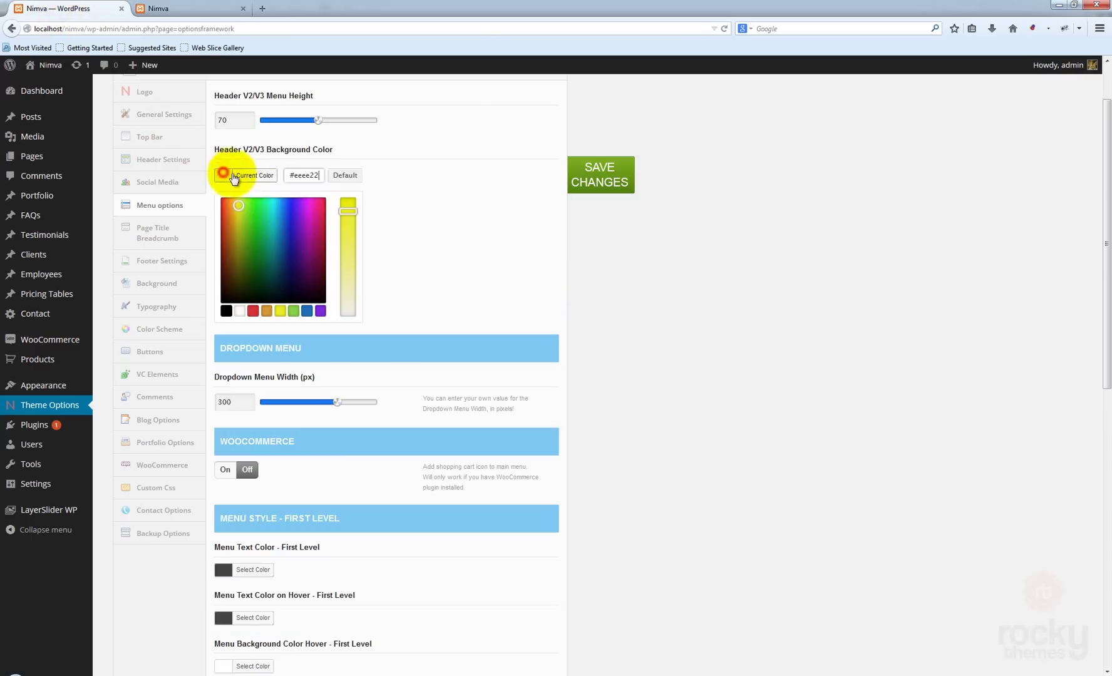
click(343, 179)
scroll(427, 188, up, 2)
drag(318, 187, 304, 187)
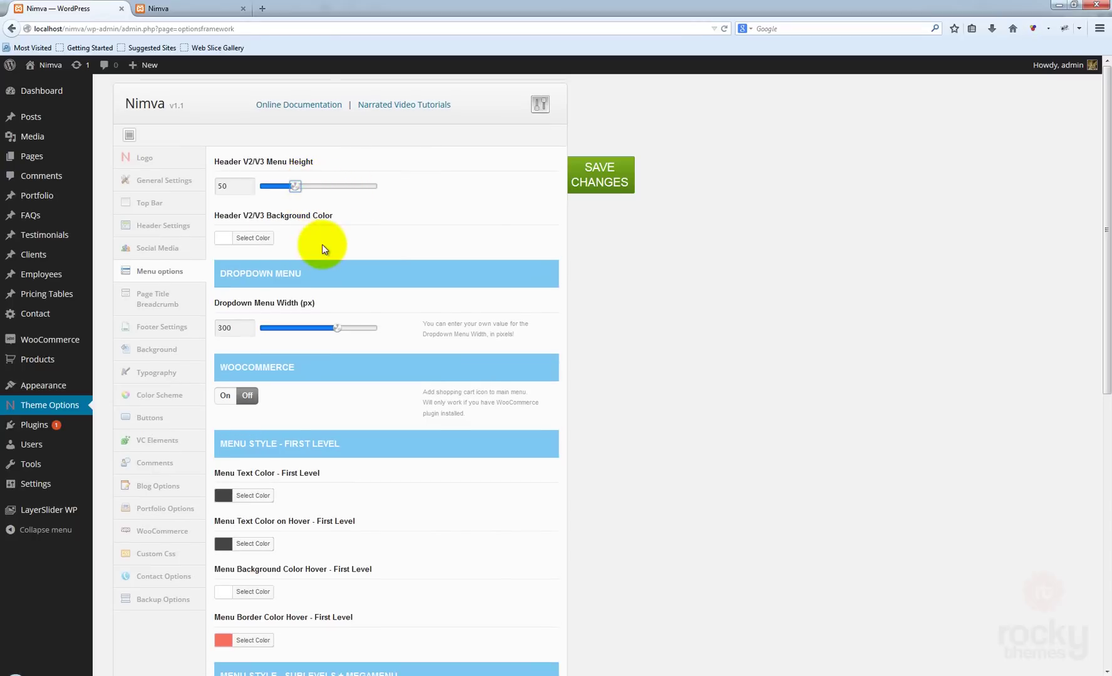
Step: Visit Header Settings, then reload the site showing the logo-left header with the menu inline
click(176, 233)
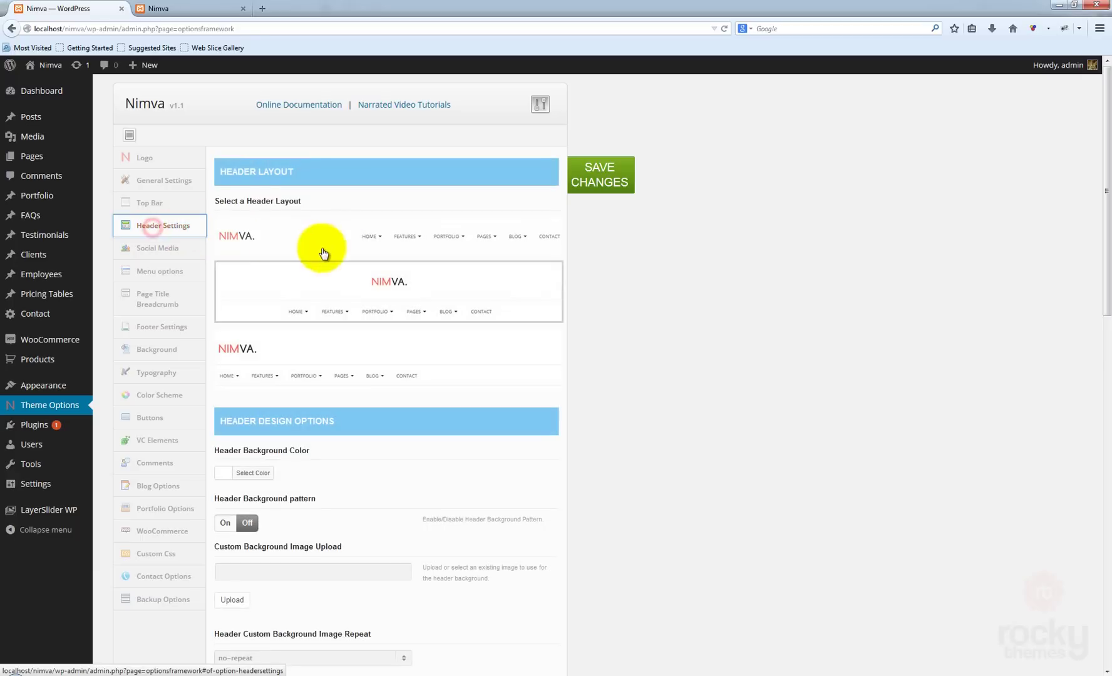
click(170, 271)
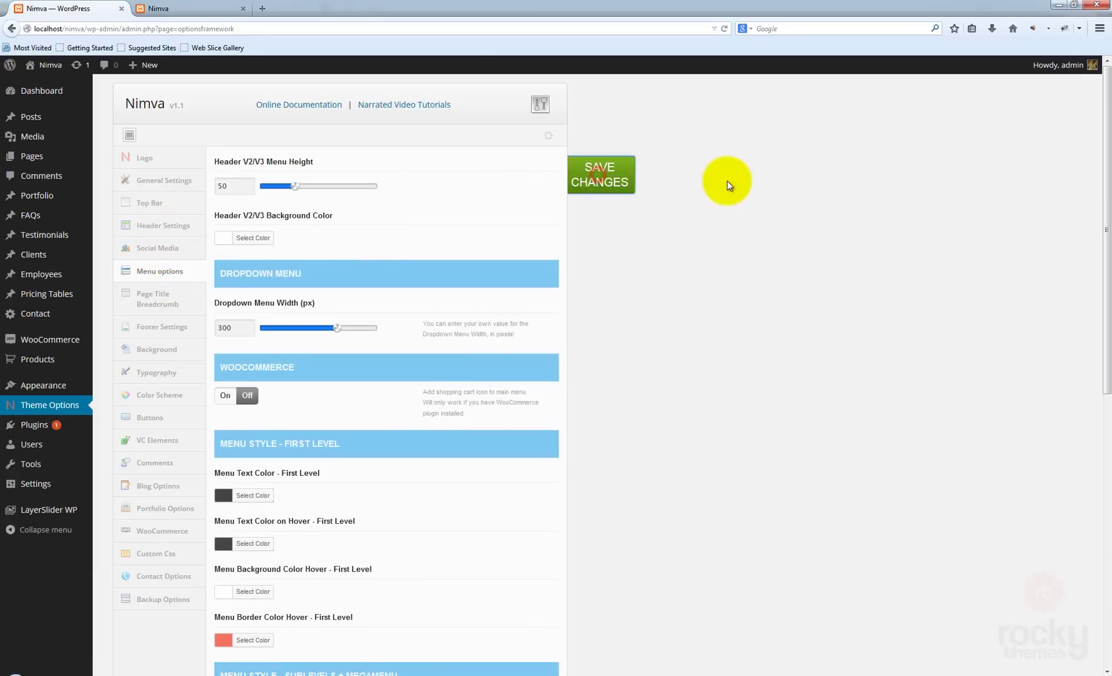
click(173, 14)
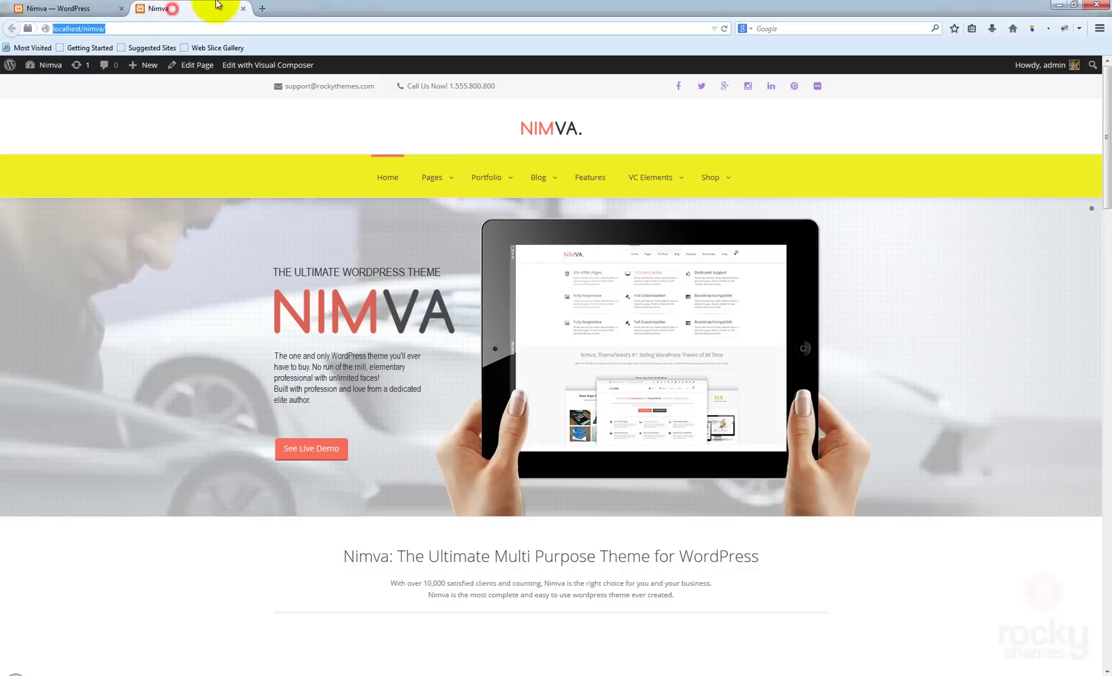
click(724, 28)
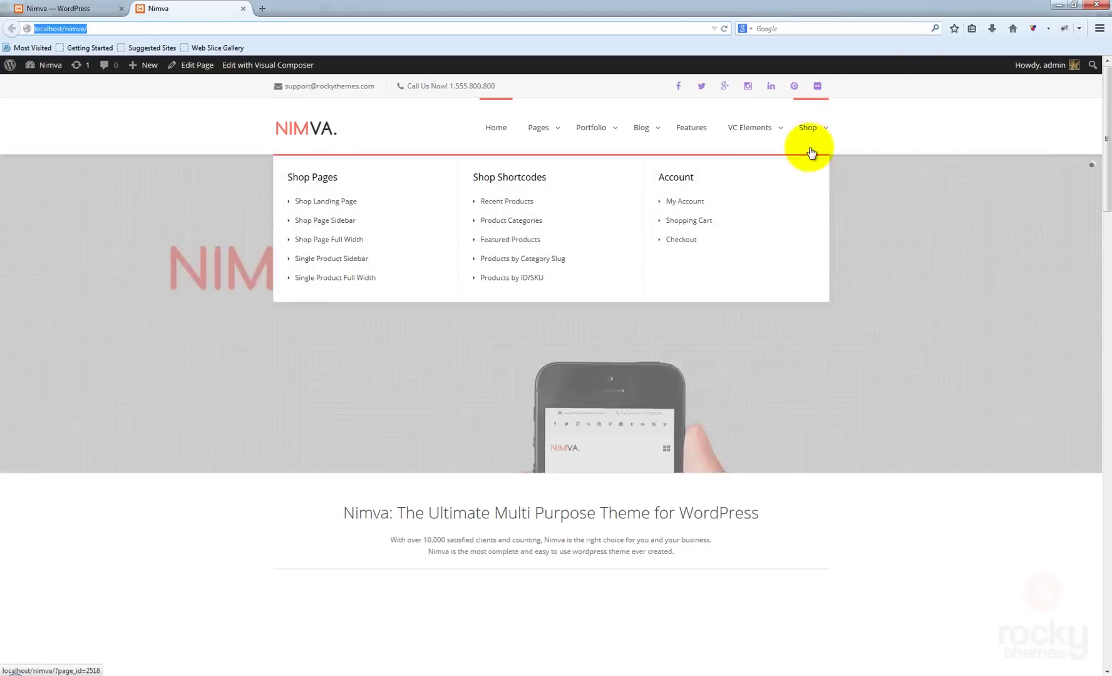
mouse_move(774, 146)
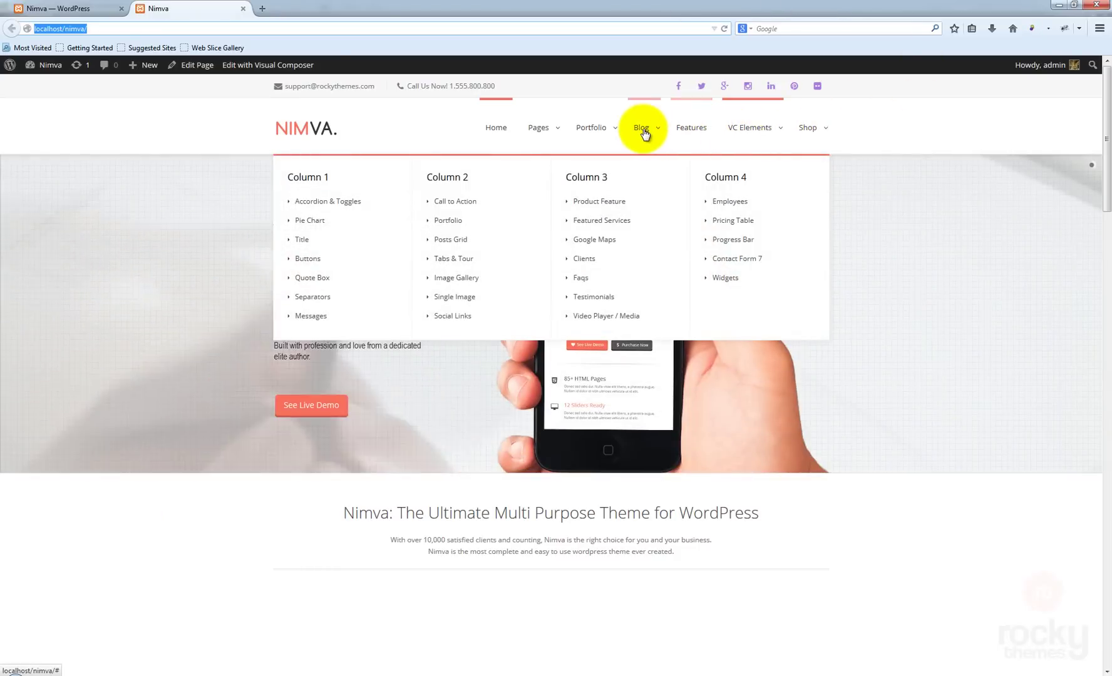
mouse_move(641, 133)
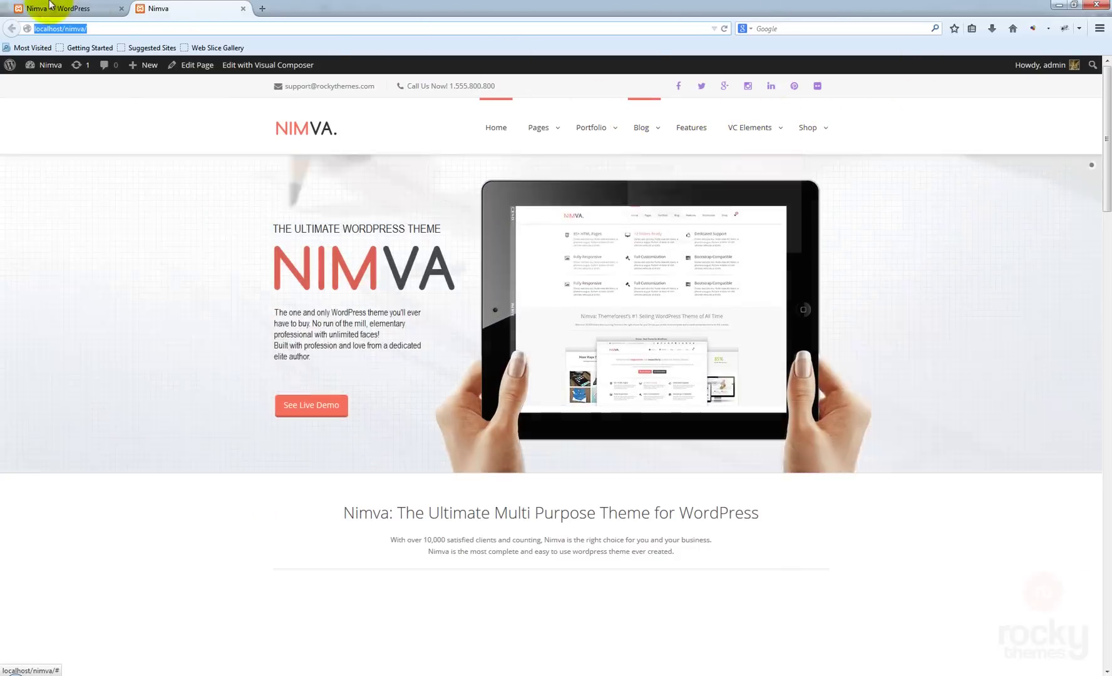
click(42, 6)
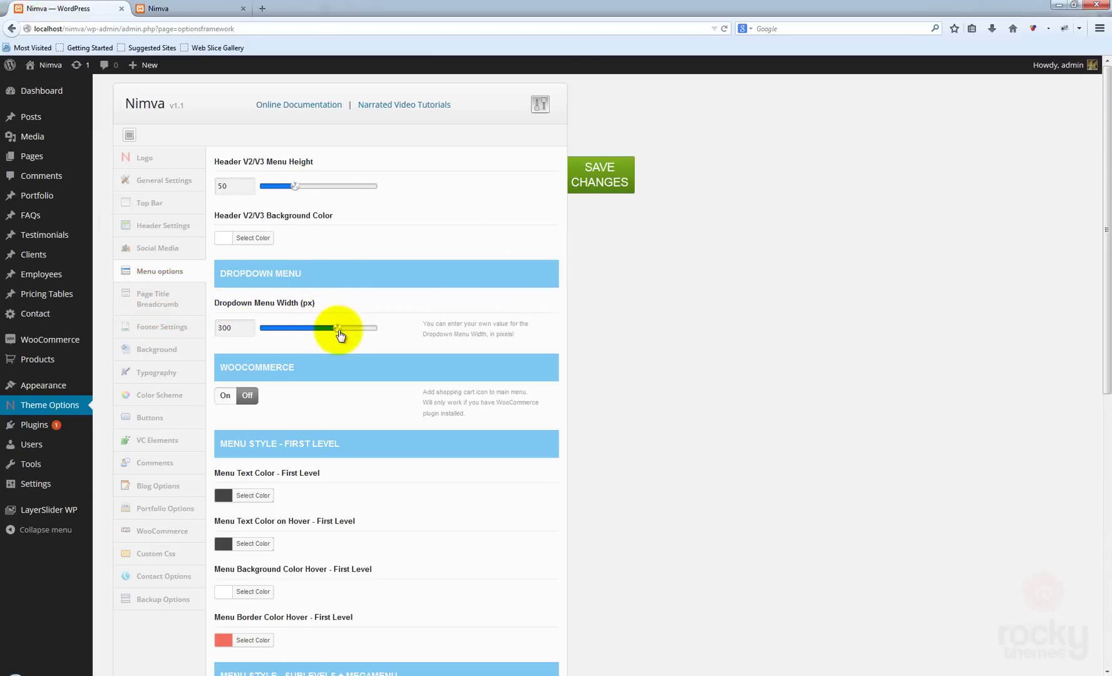
Step: Narrow the dropdown menu width to 200 px and save the theme options
drag(338, 335, 323, 333)
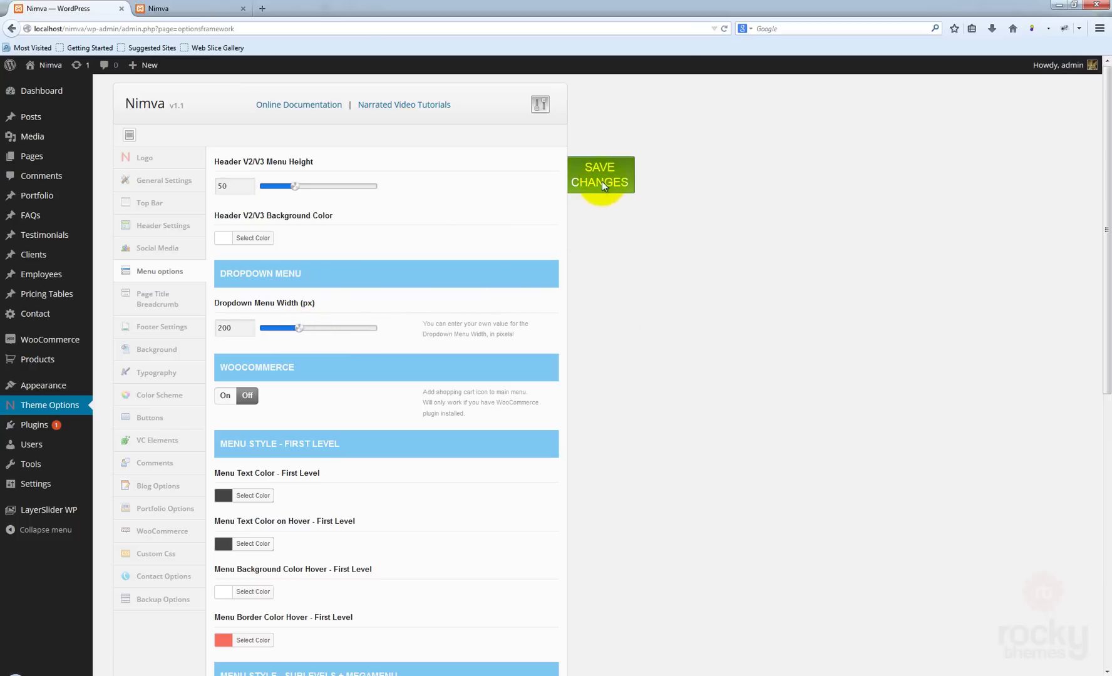
scroll(620, 345, down, 3)
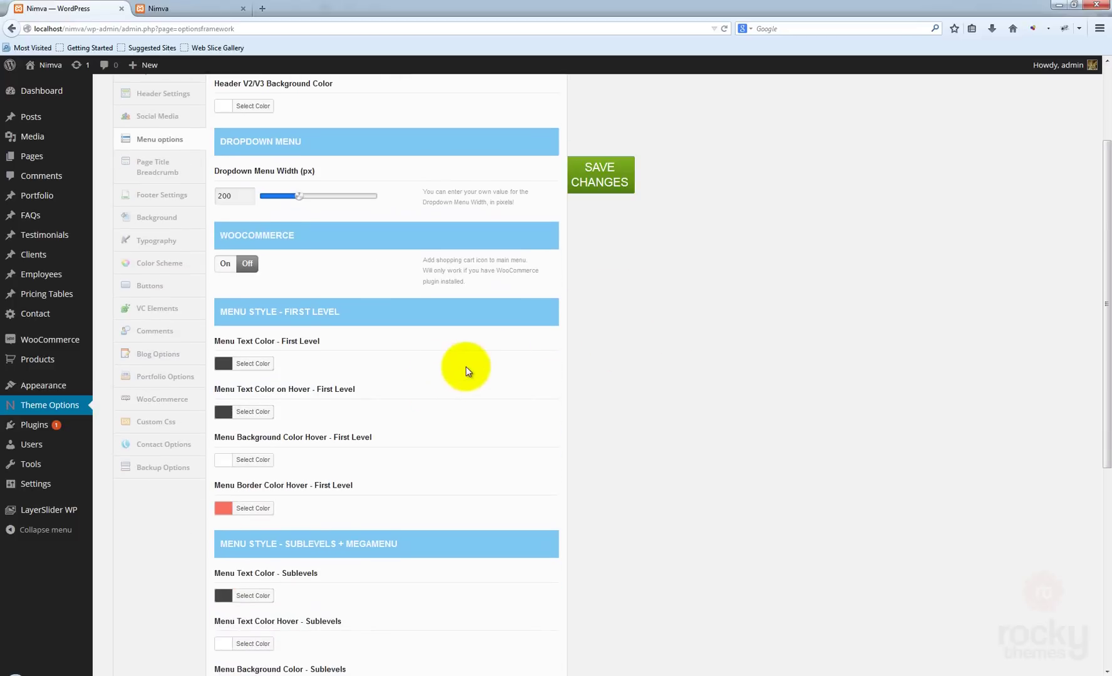
click(624, 186)
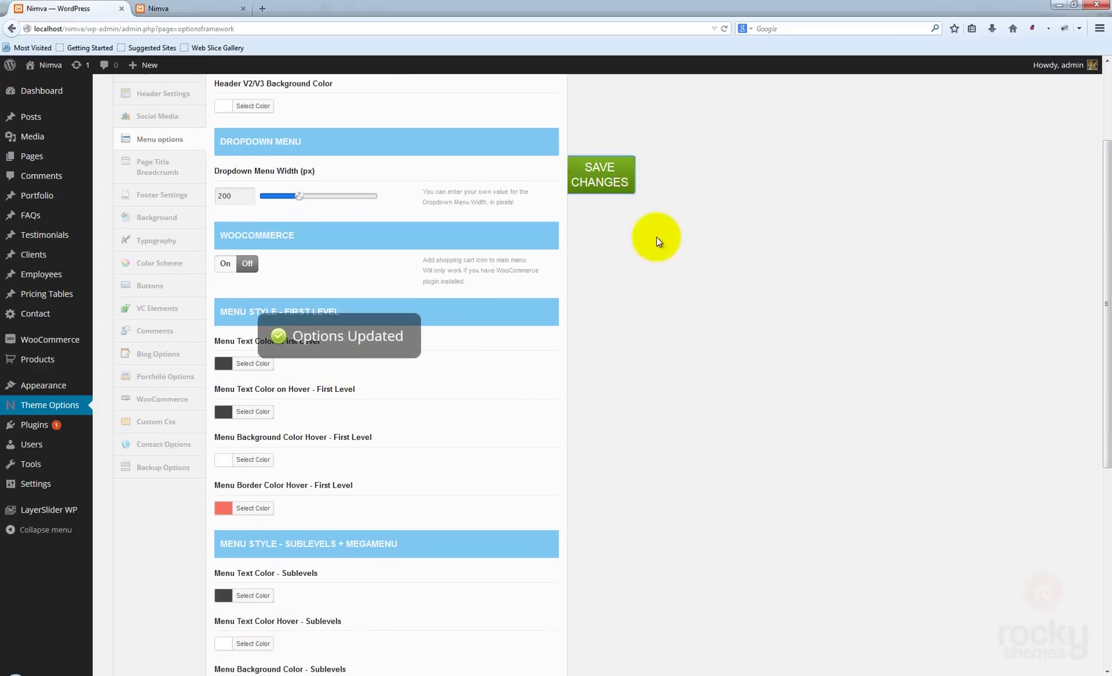
Step: Reload the live Nimva site to check the narrower Blog dropdowns, then return to admin
click(225, 12)
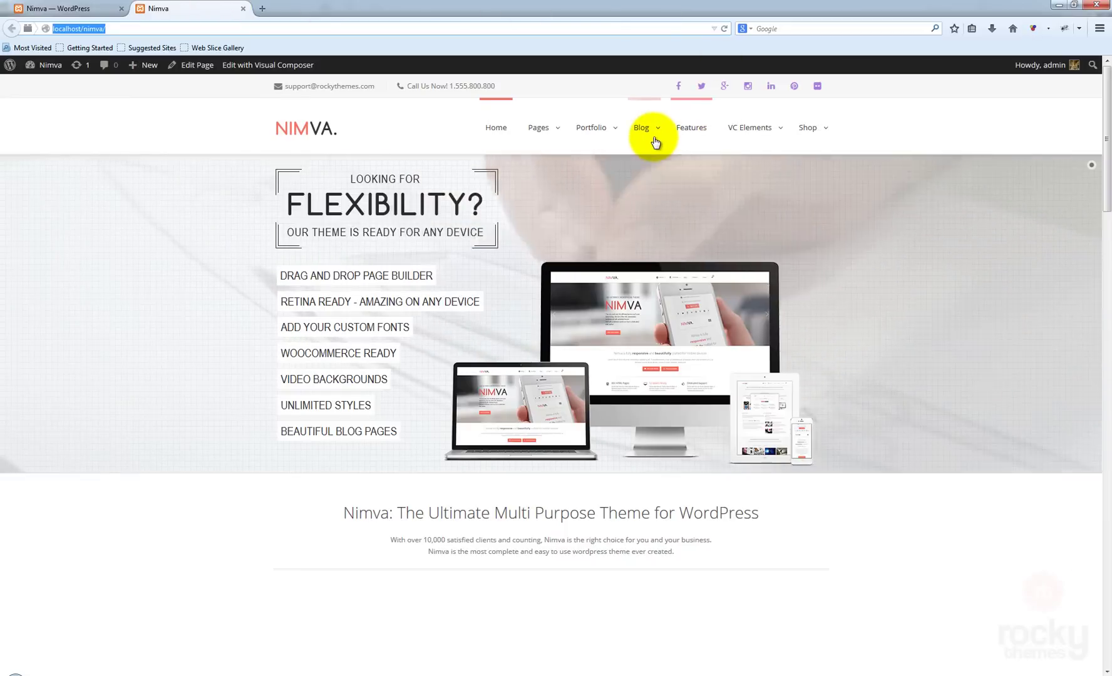
mouse_move(655, 143)
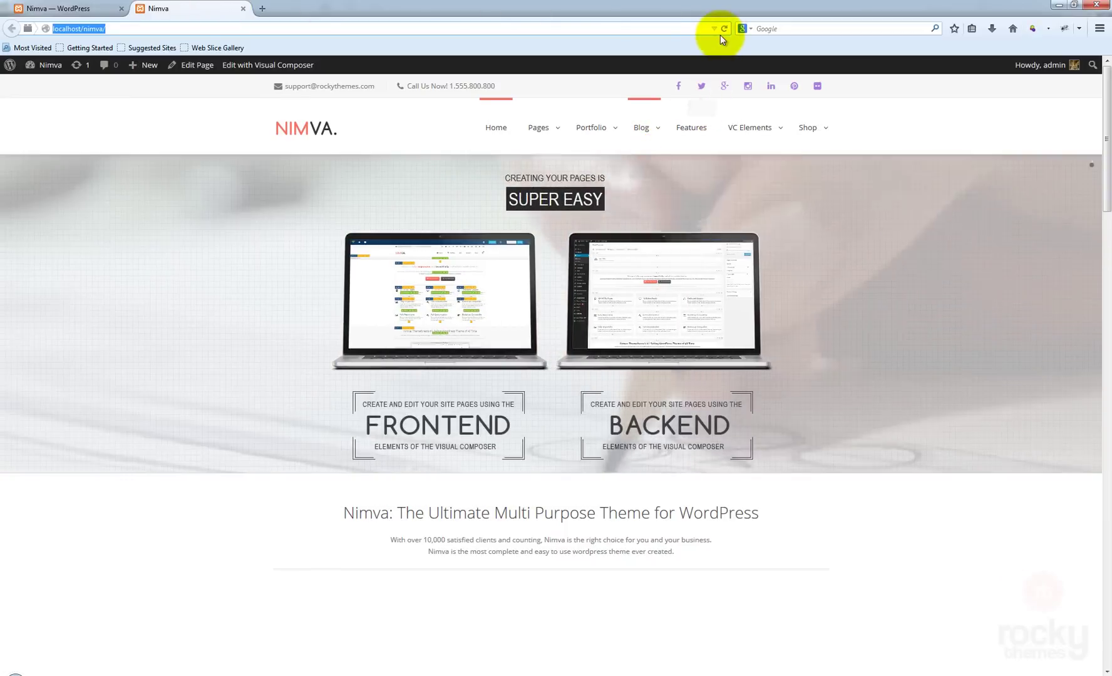
click(724, 29)
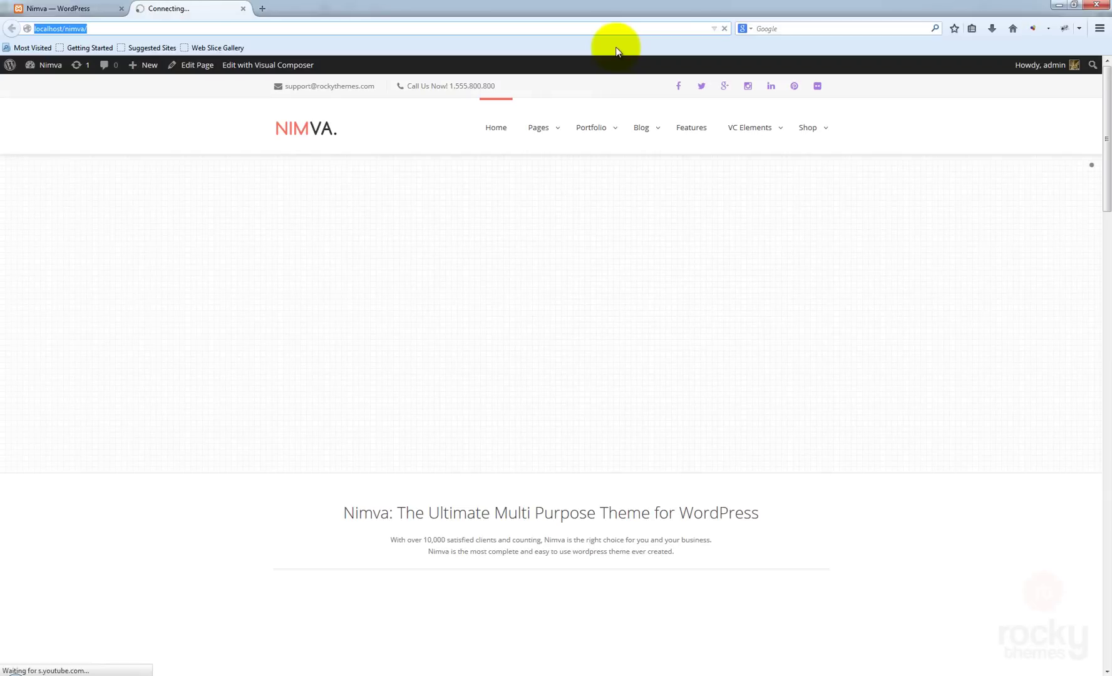
mouse_move(656, 128)
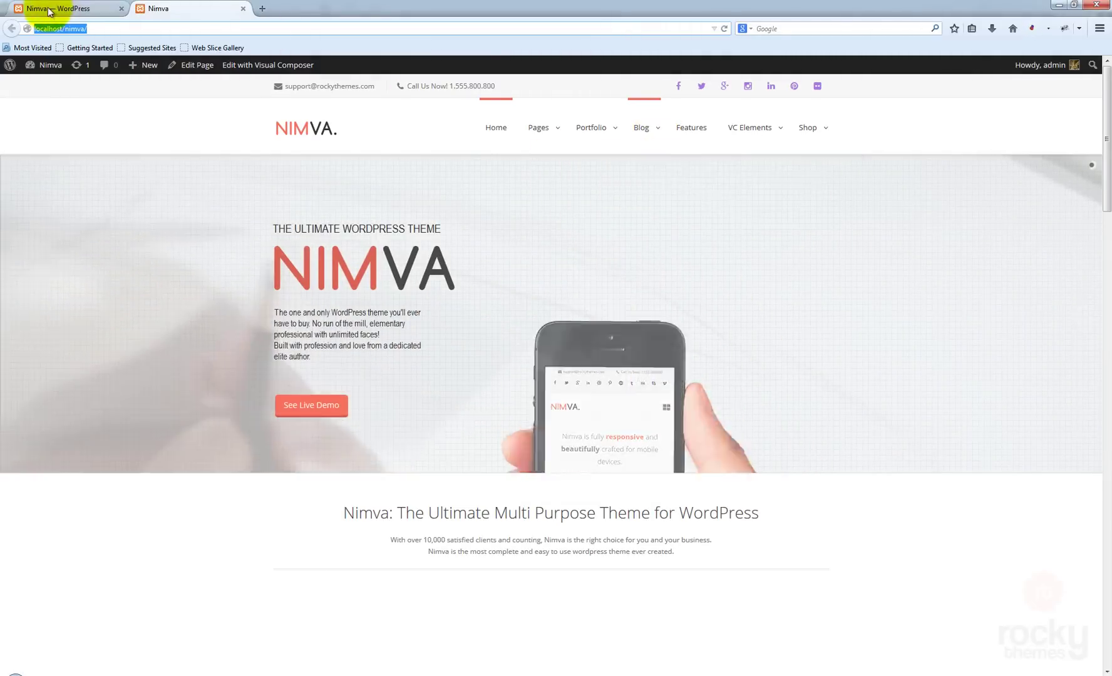
click(94, 8)
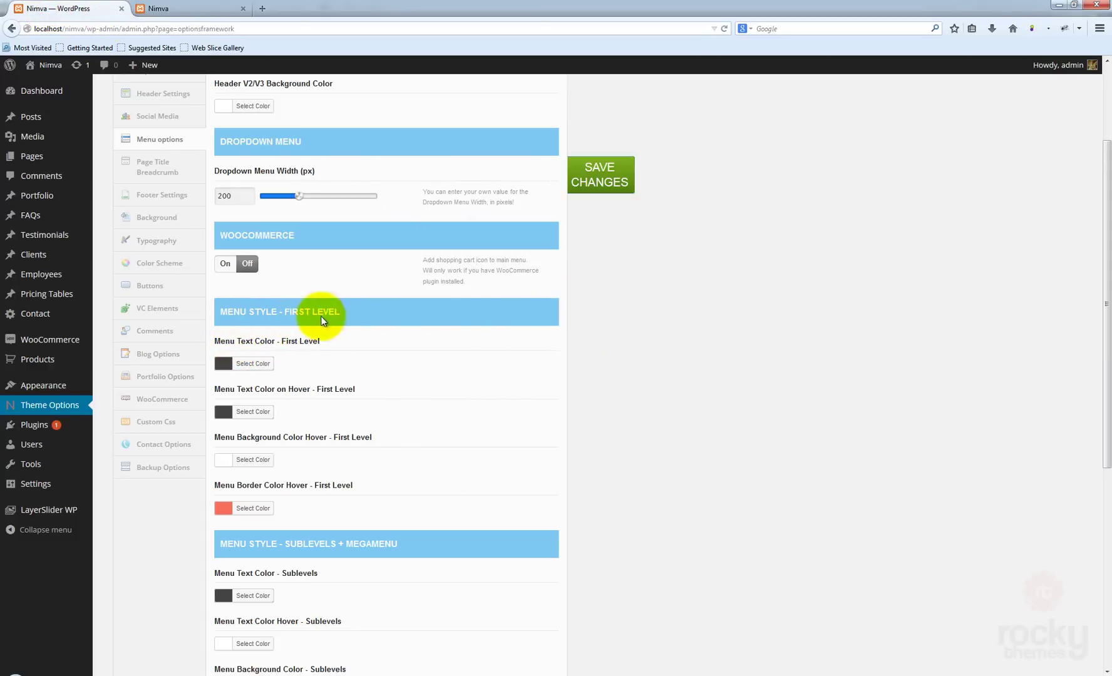
Step: Scroll the menu style settings and bring up the live Nimva site alongside them
scroll(424, 300, down, 2)
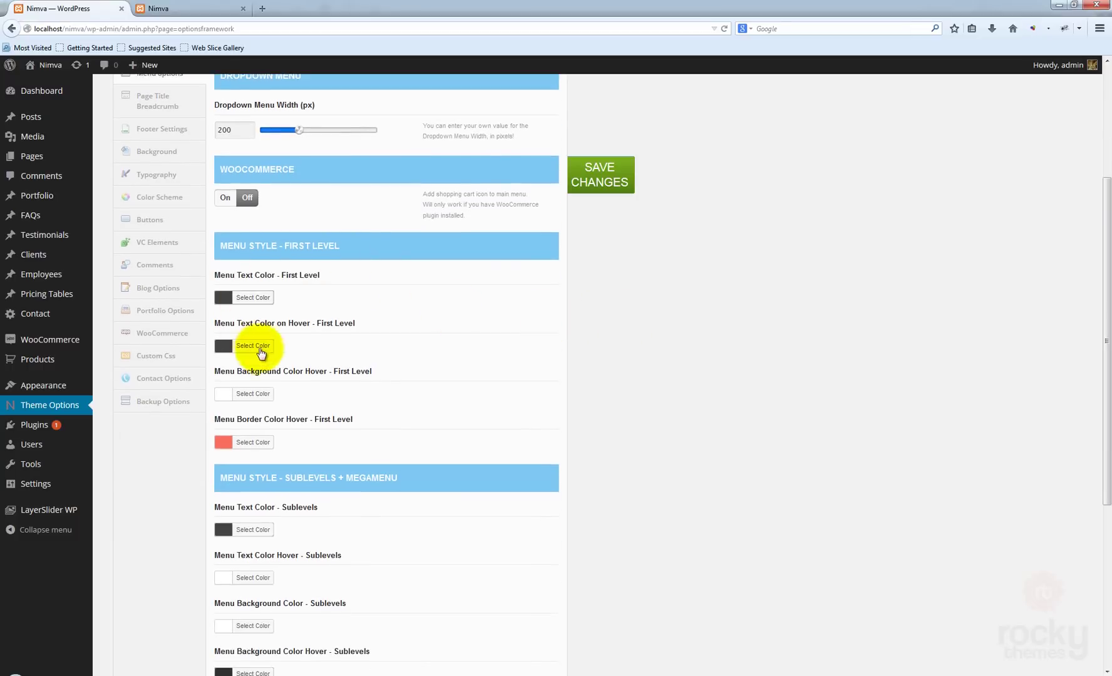
click(188, 8)
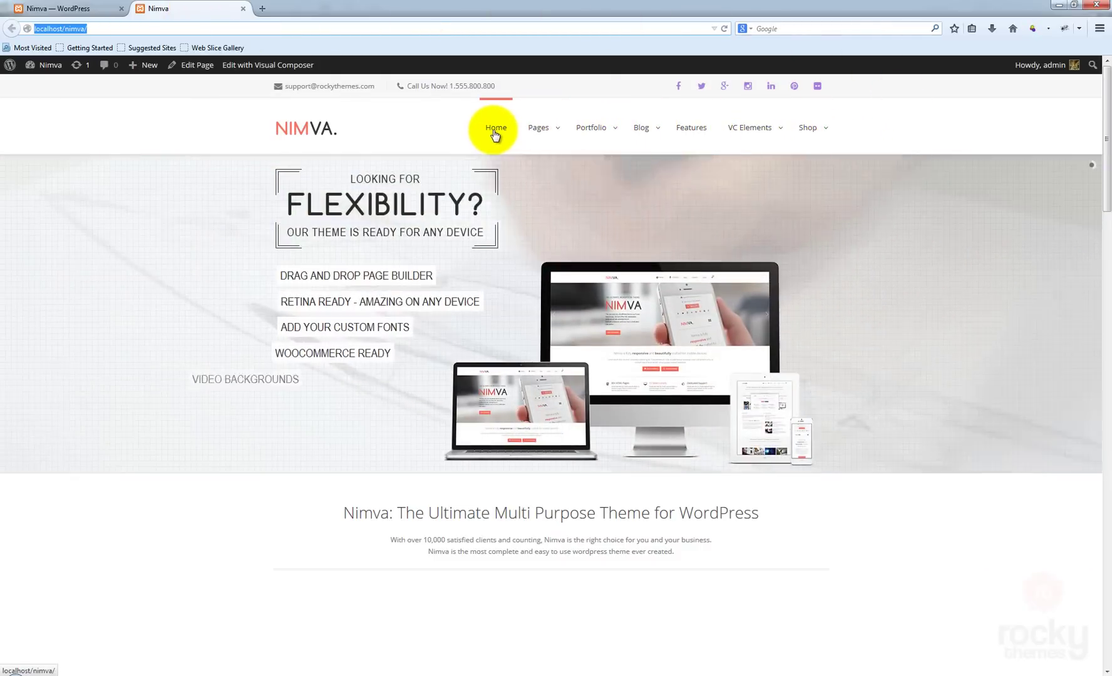
mouse_move(659, 134)
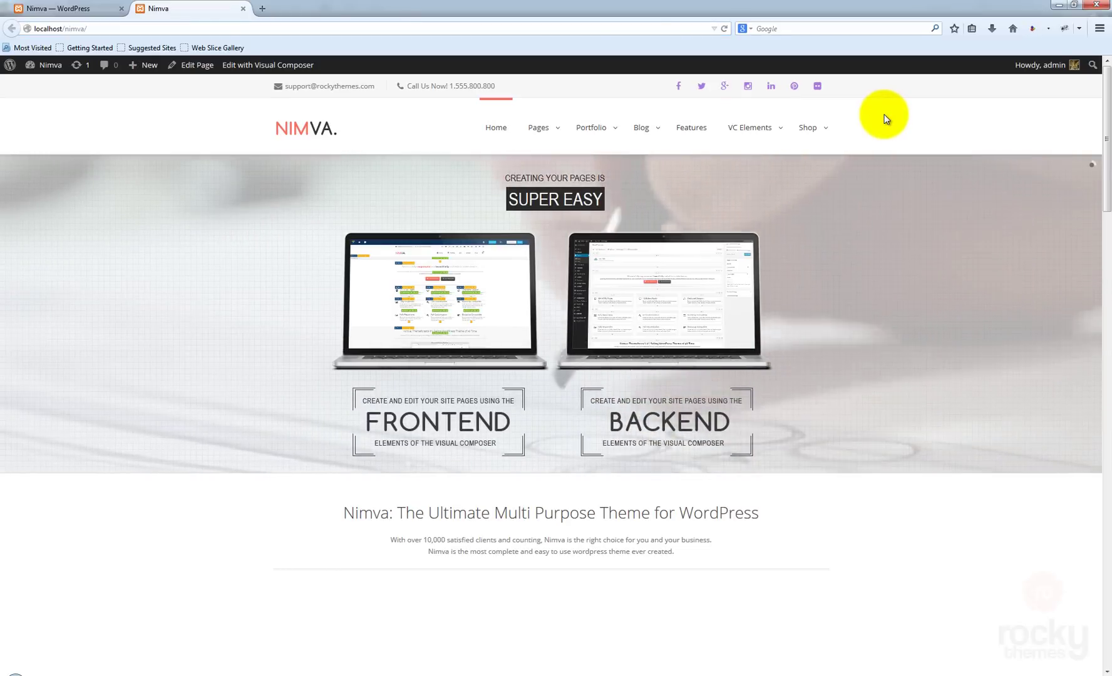
Step: Look through the live site's Blog and Portfolio dropdowns at the 200 px width
click(98, 8)
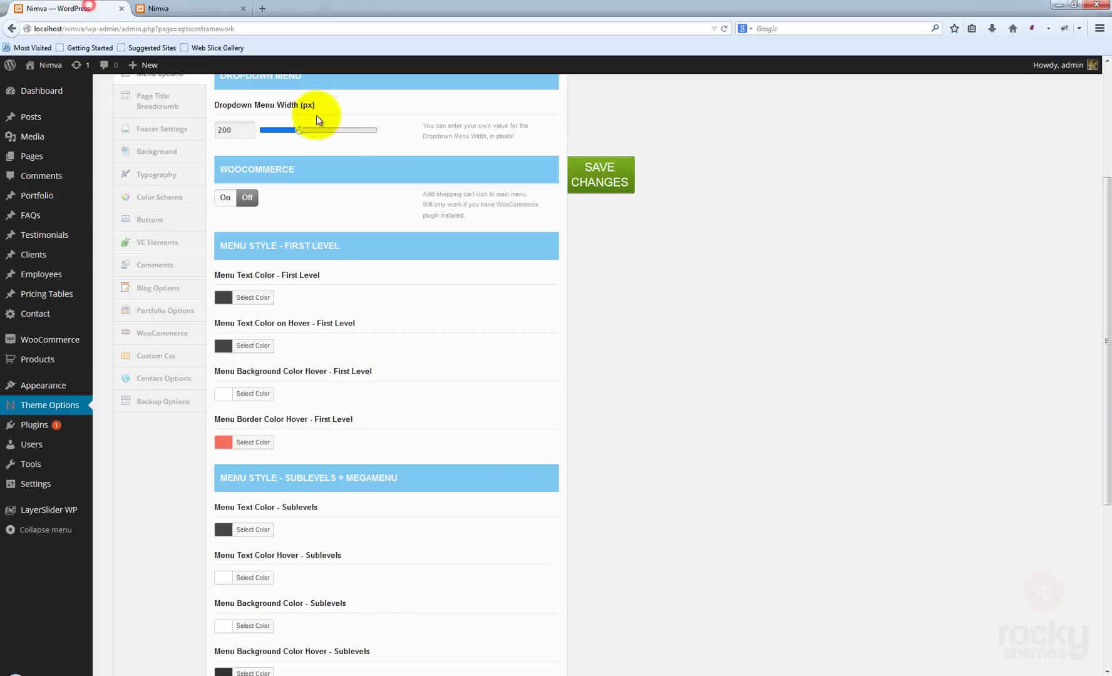
click(188, 9)
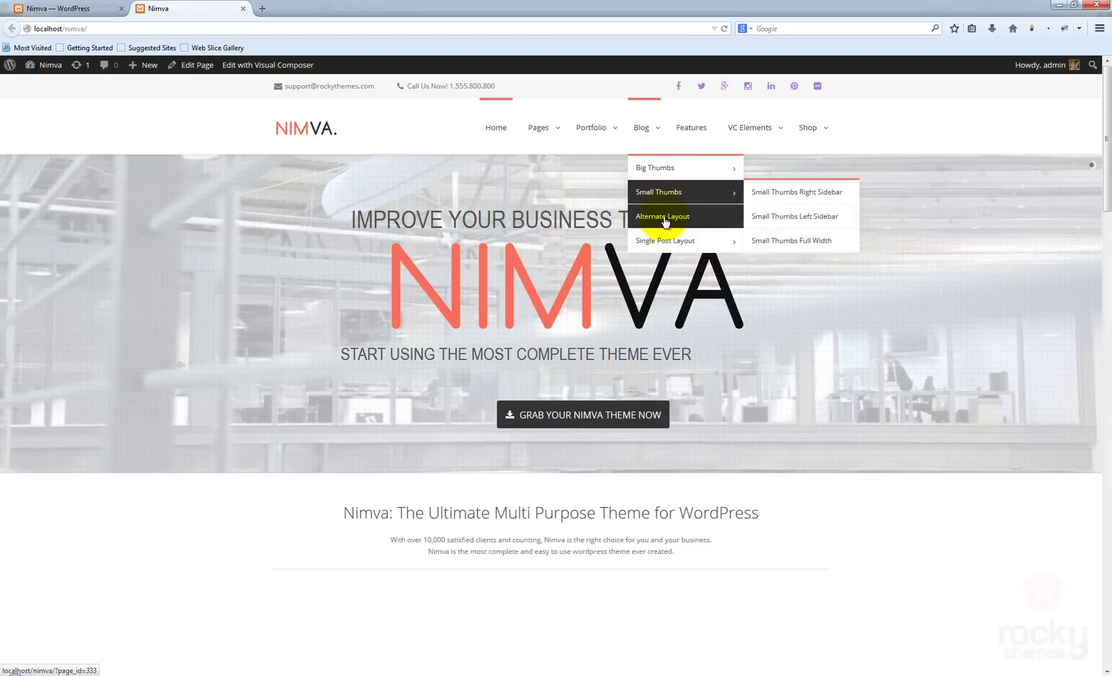
mouse_move(667, 170)
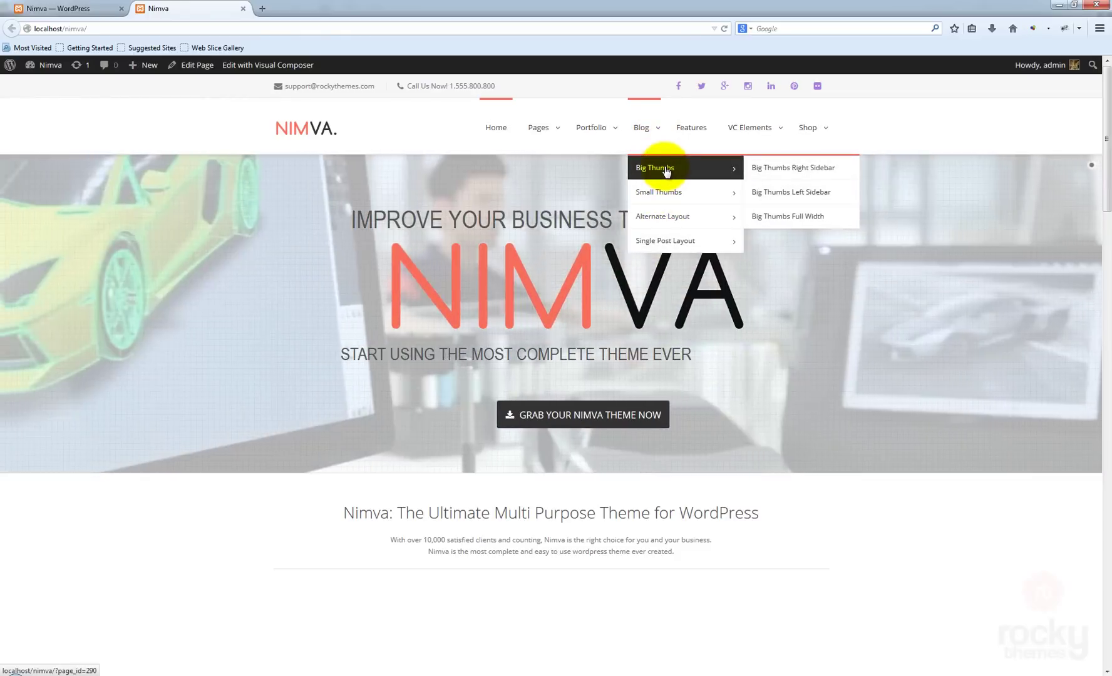
mouse_move(587, 130)
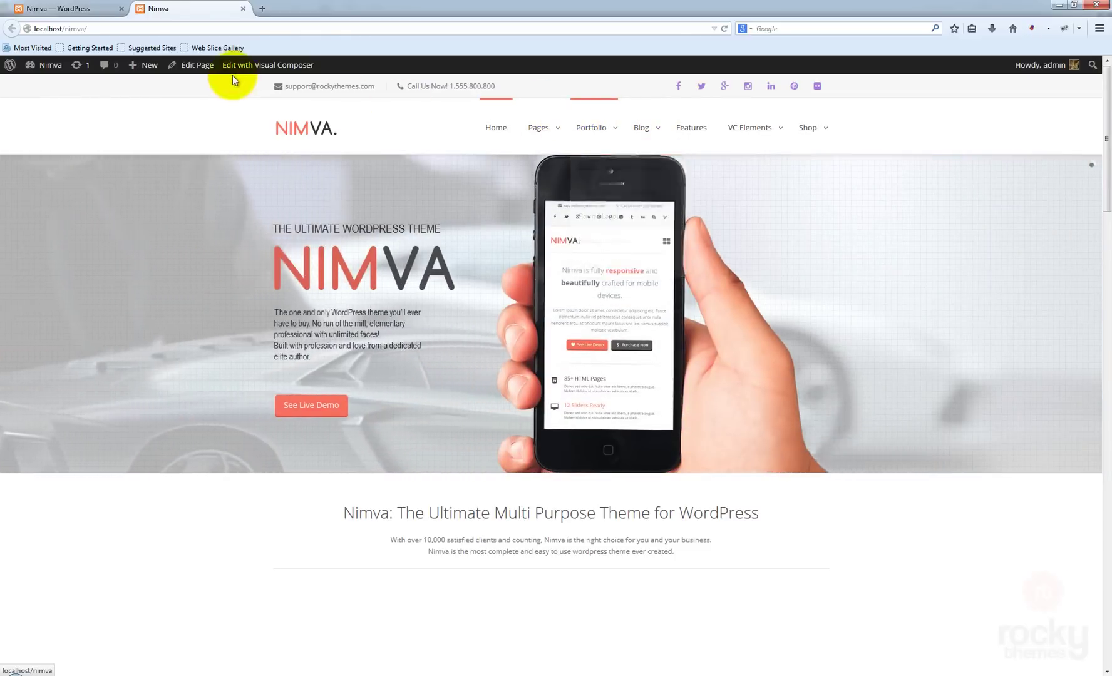
Step: Set first-level menu text colour to blue and its hover colour to a darker green #37b239
click(66, 8)
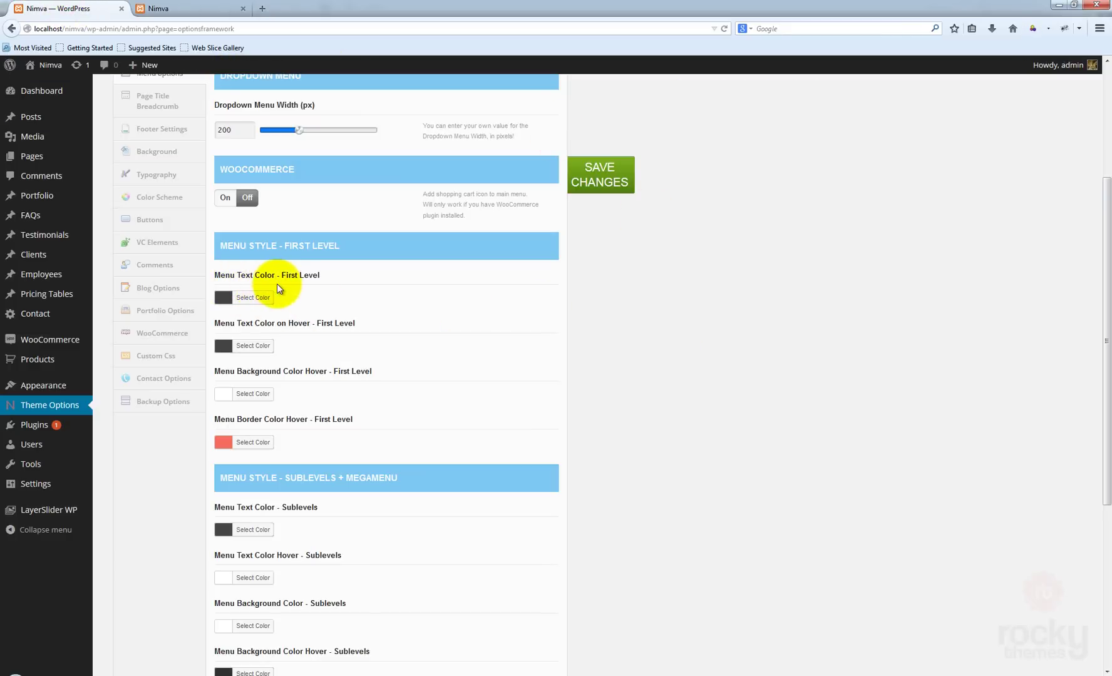
click(227, 300)
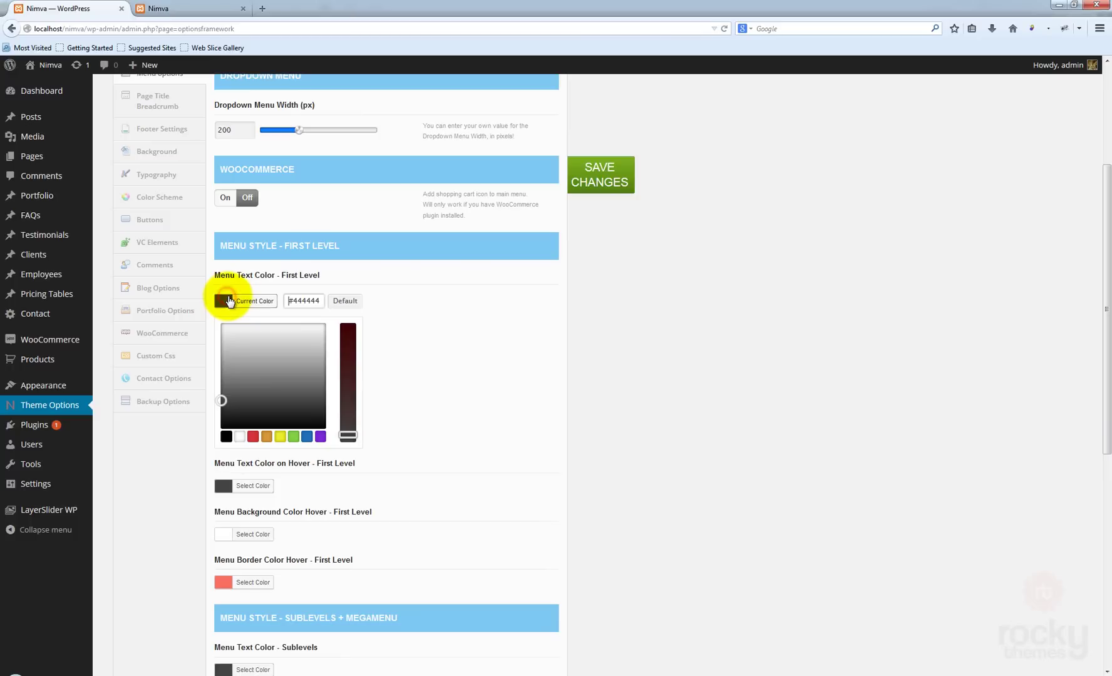
click(346, 421)
click(441, 351)
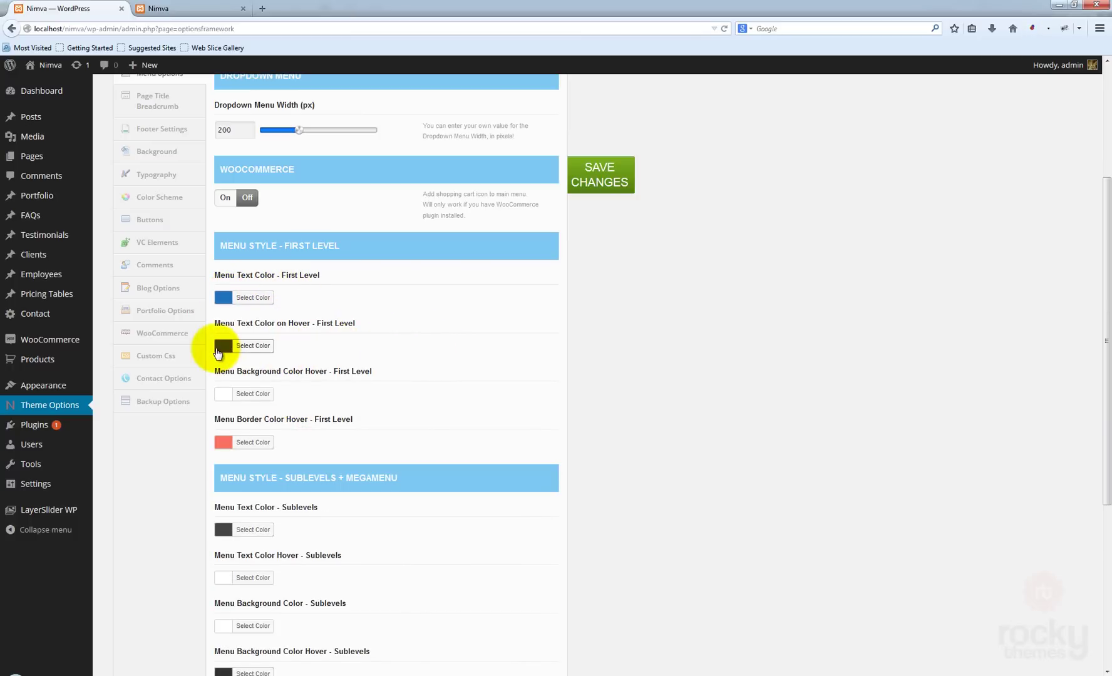
click(219, 349)
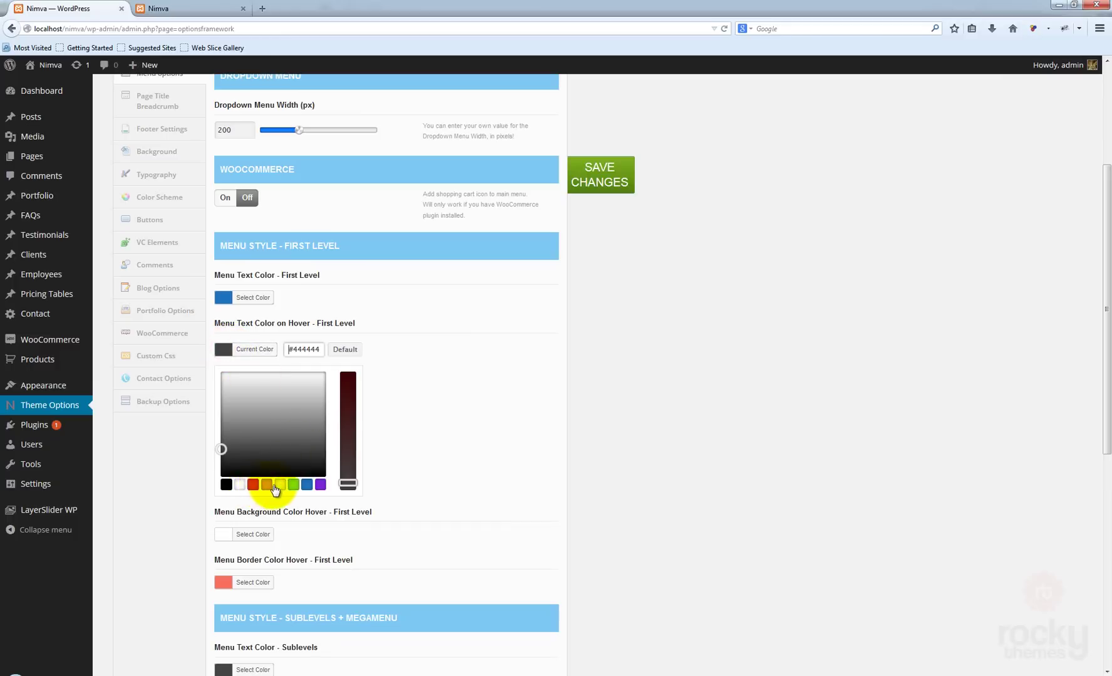
click(295, 485)
drag(246, 390, 256, 406)
click(460, 363)
Step: Save the theme options and reload the live Nimva site
click(704, 283)
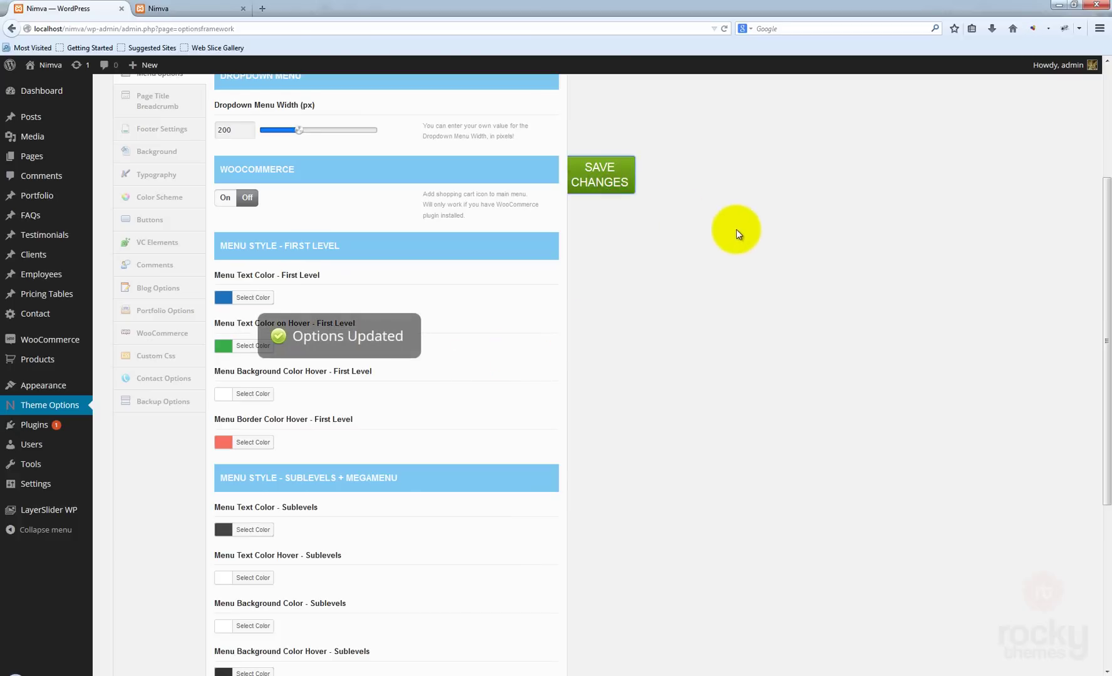
click(181, 7)
click(725, 29)
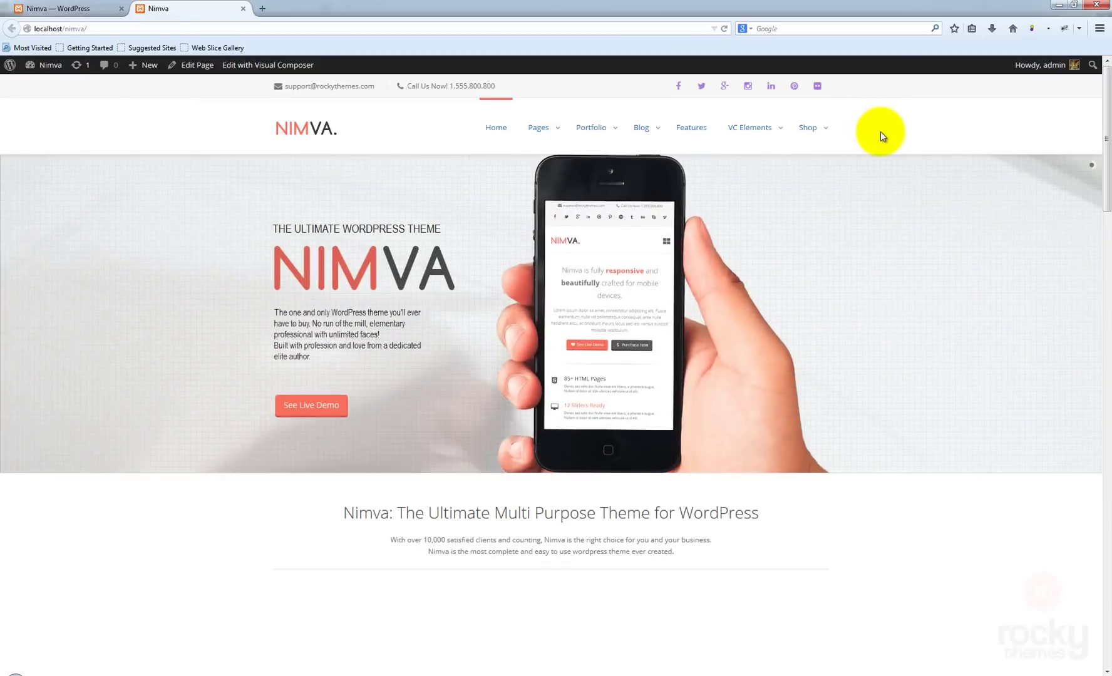
Step: Check blue menu items with green hover on Shop, VC Elements, Blog, Home and Portfolio
mouse_move(818, 136)
mouse_move(728, 134)
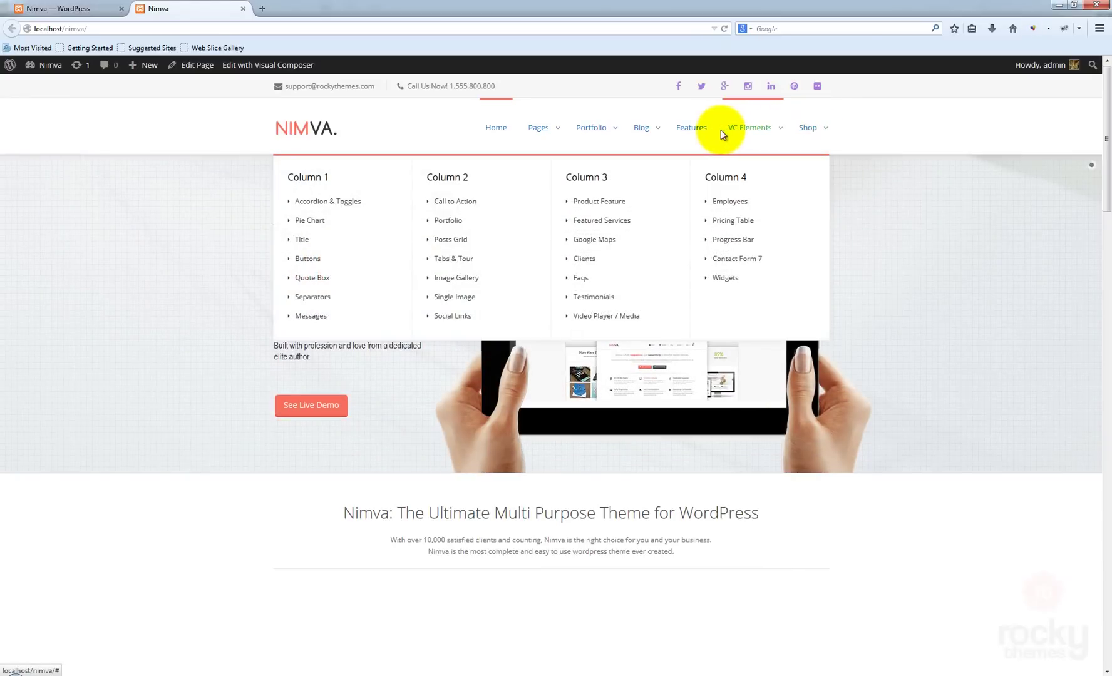
mouse_move(640, 130)
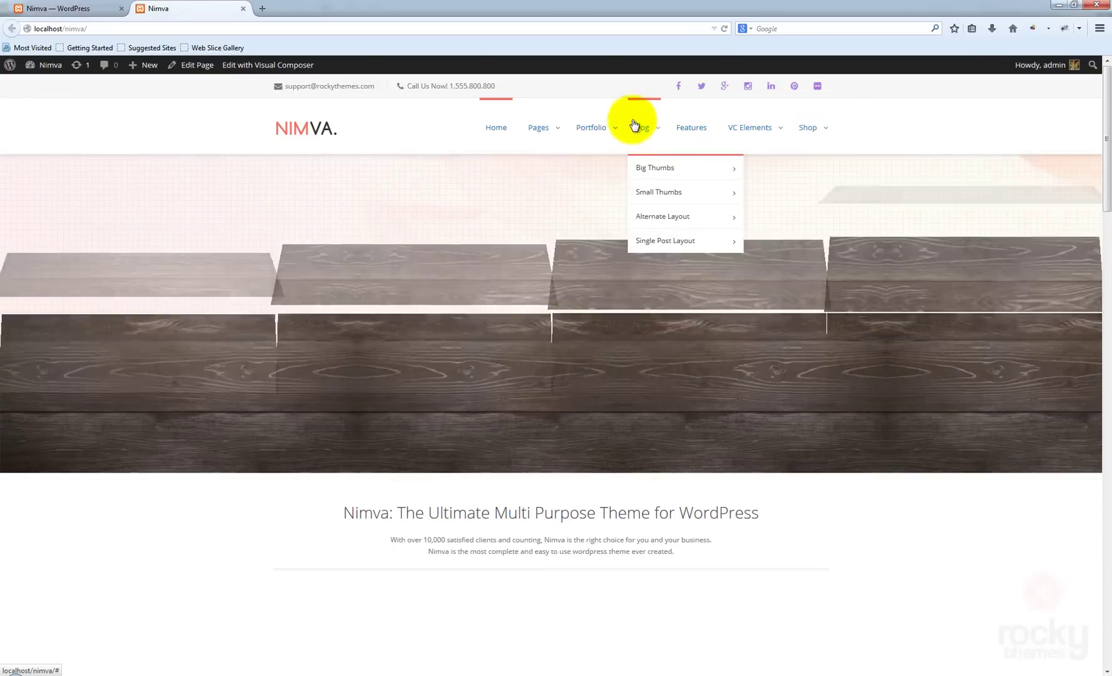
mouse_move(505, 130)
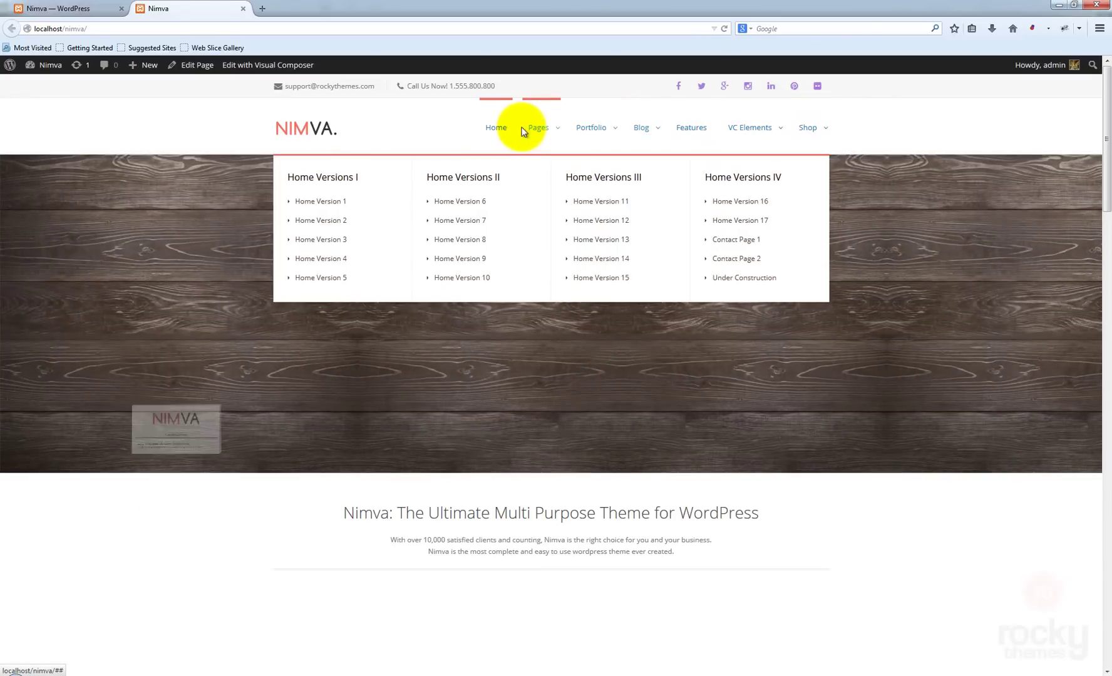
mouse_move(584, 131)
click(89, 10)
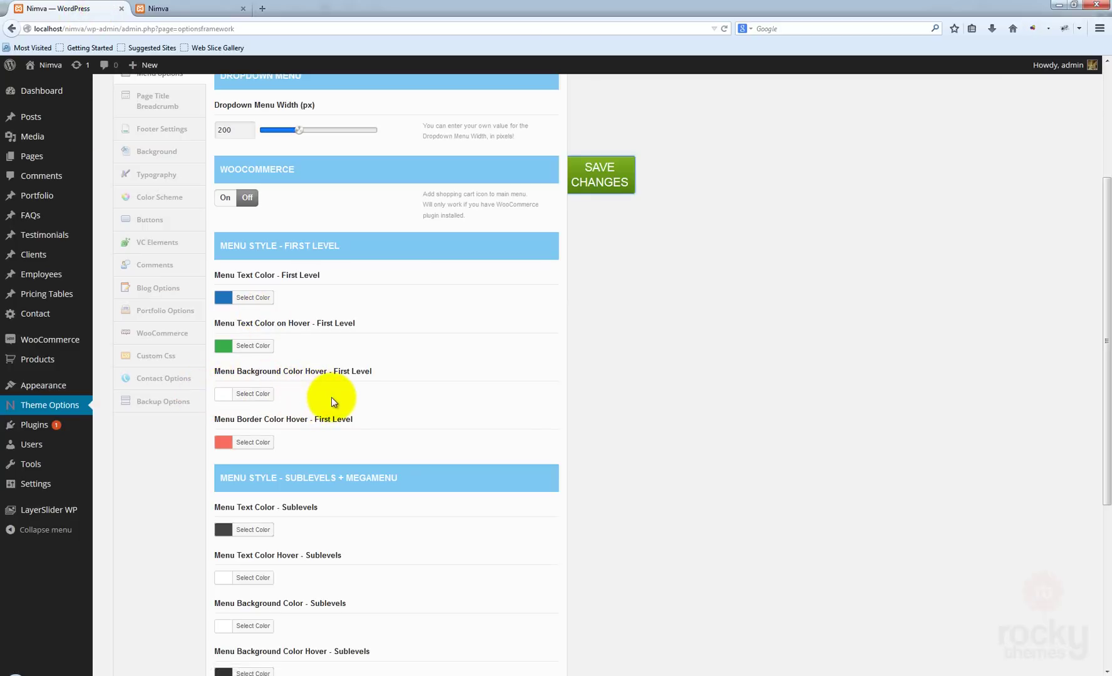
Step: Set the first-level menu hover background colour to yellow #eeee22
scroll(413, 379, down, 2)
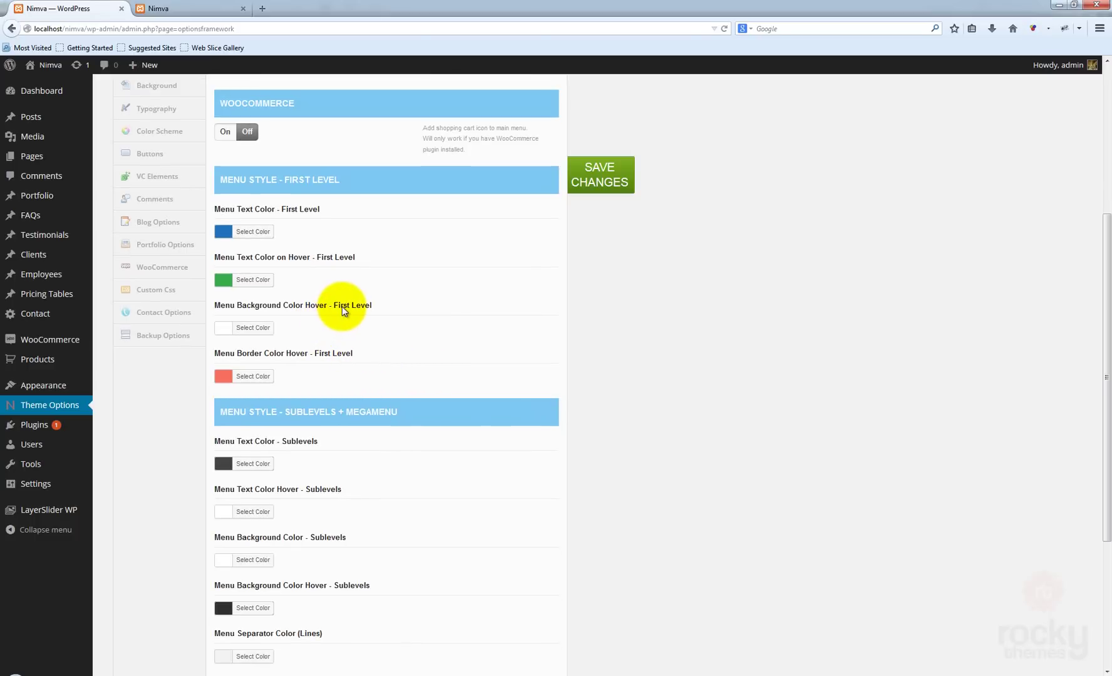
click(209, 5)
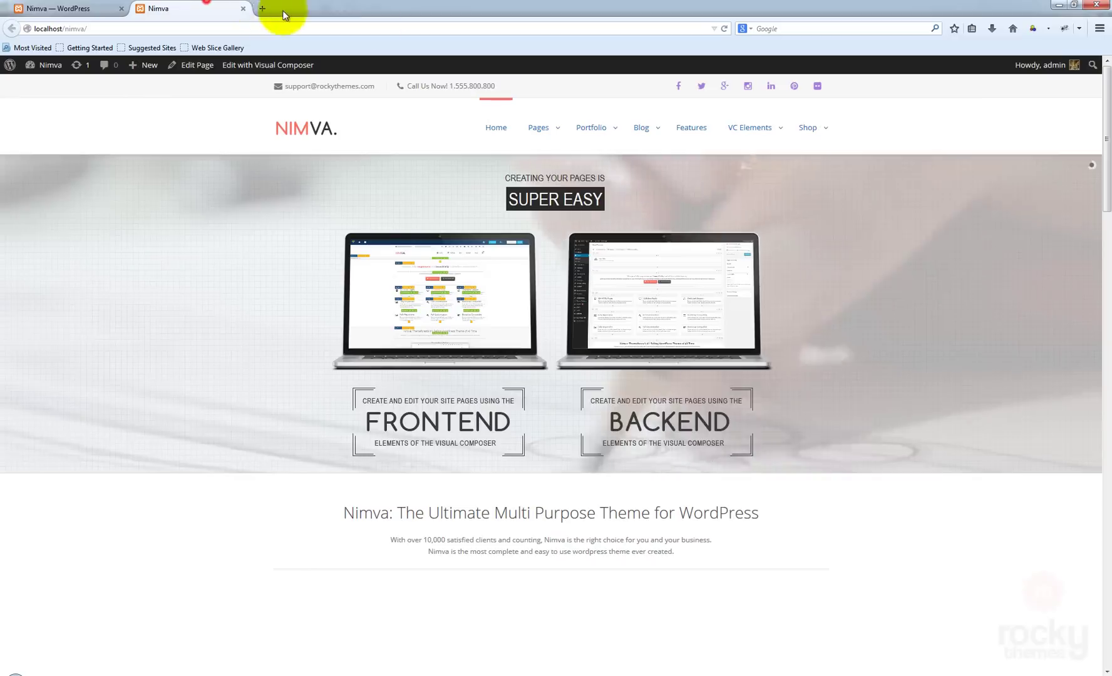
mouse_move(534, 124)
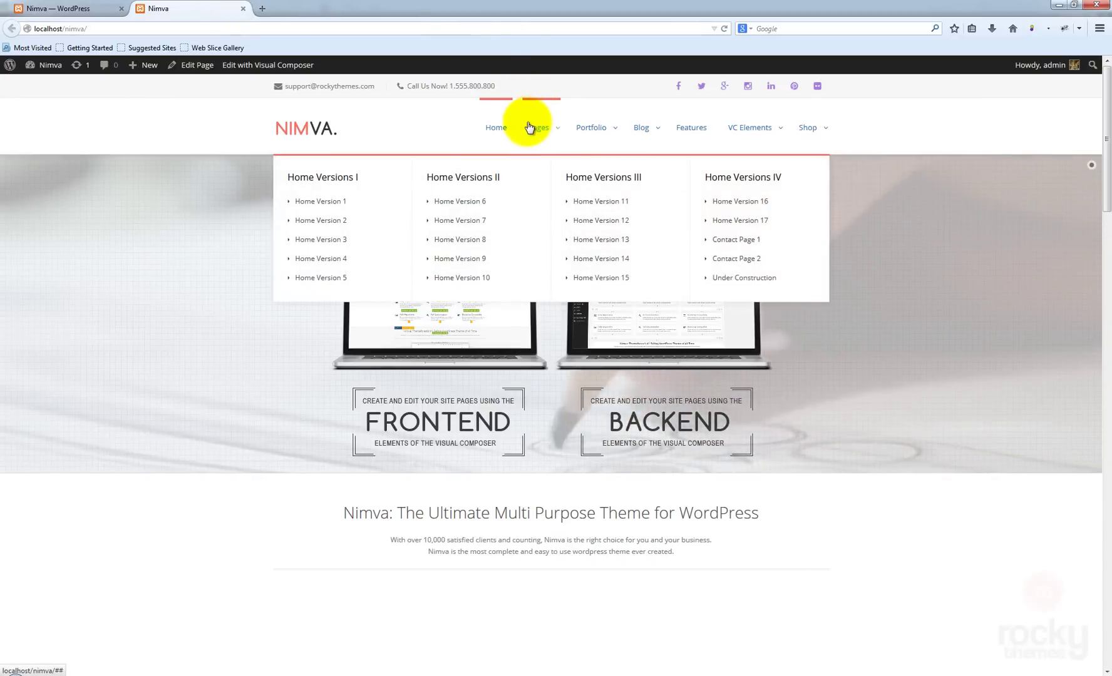
click(102, 13)
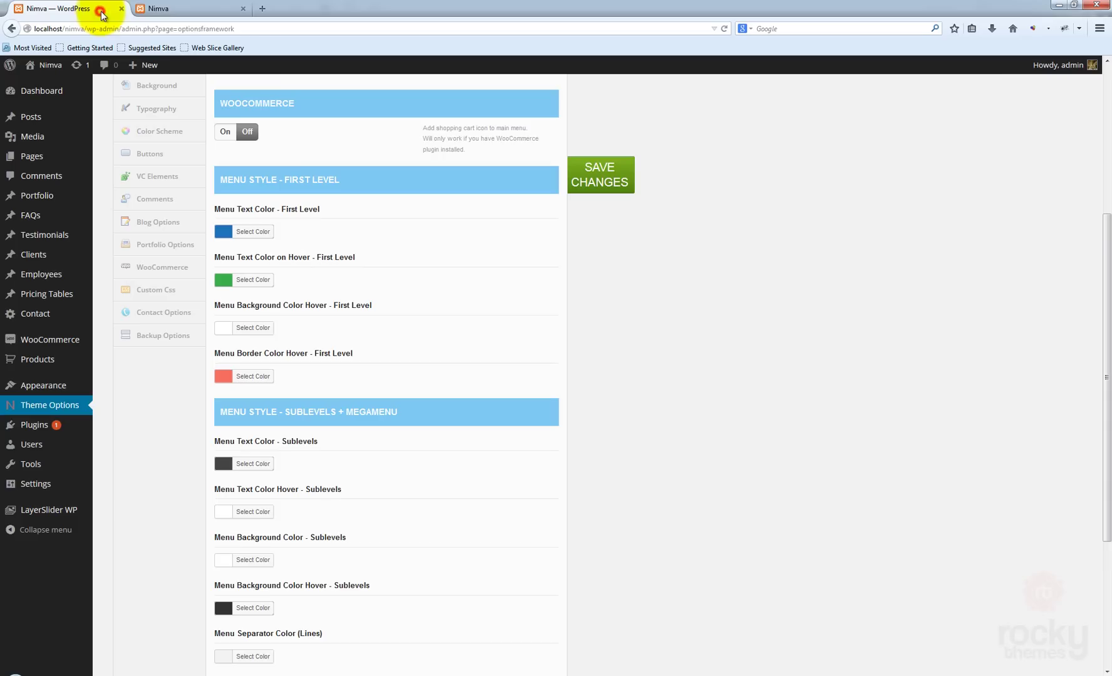
click(250, 330)
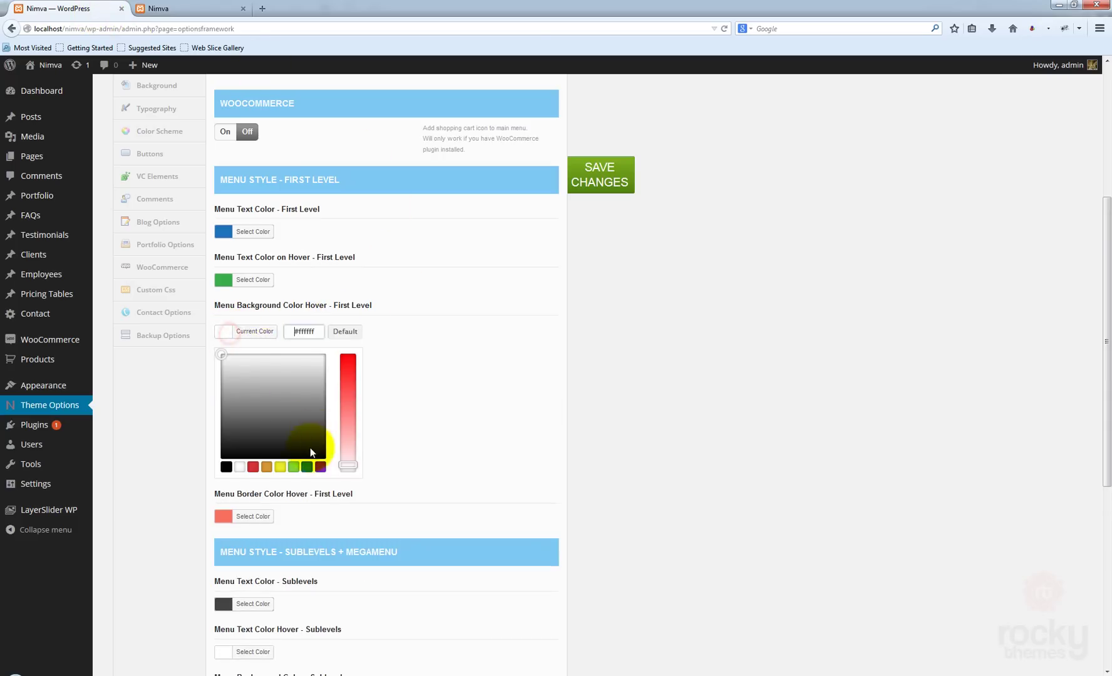
click(280, 467)
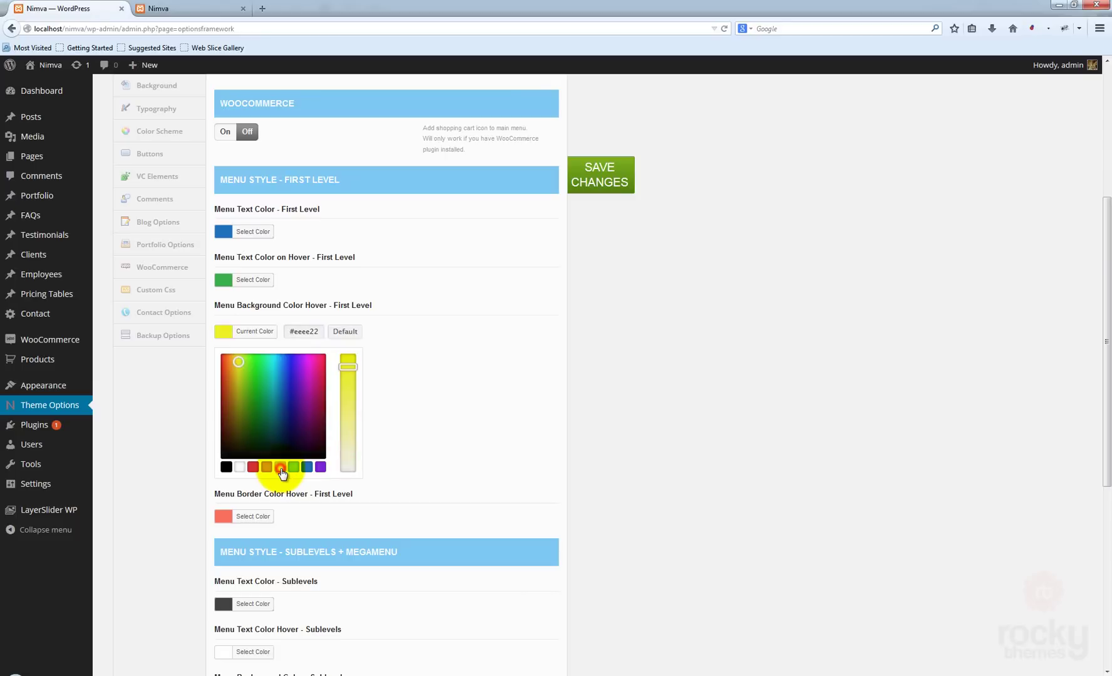
click(585, 386)
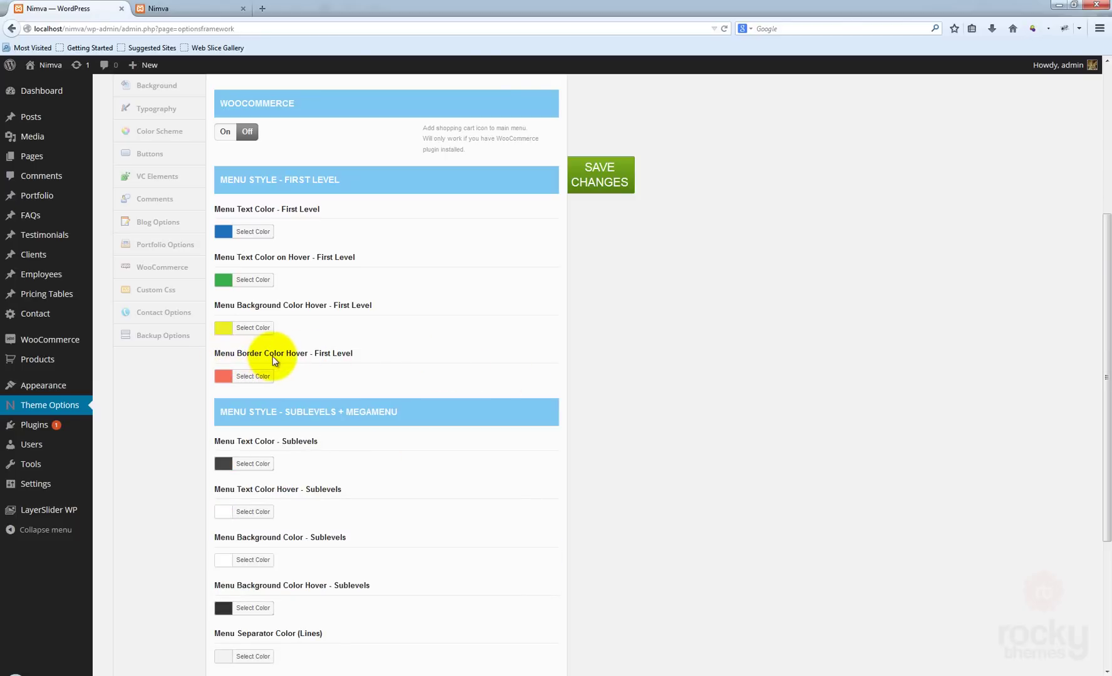
Step: Set the first-level hover border colour to blue #1e73be and save the theme options
click(248, 9)
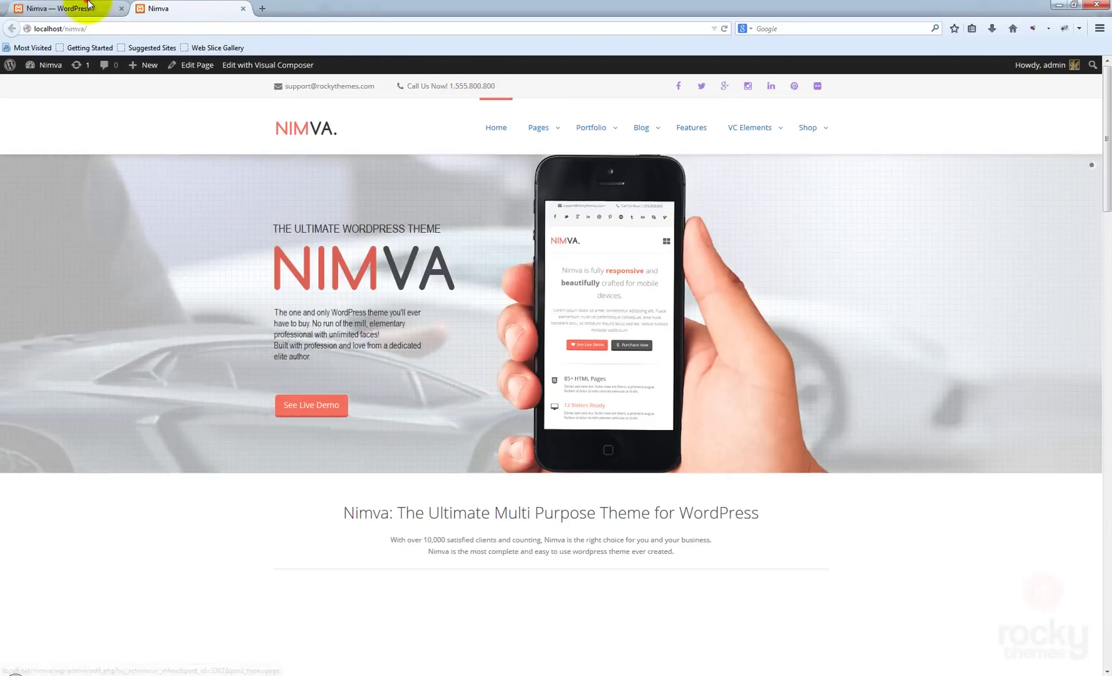
click(72, 12)
click(240, 380)
click(304, 519)
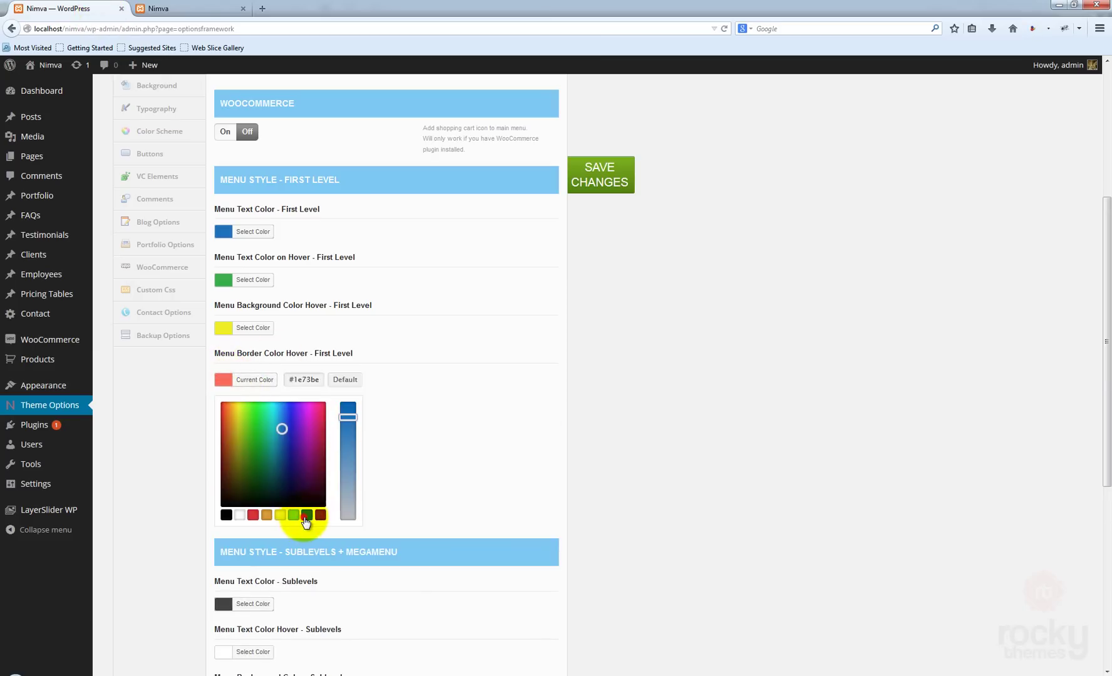
click(649, 377)
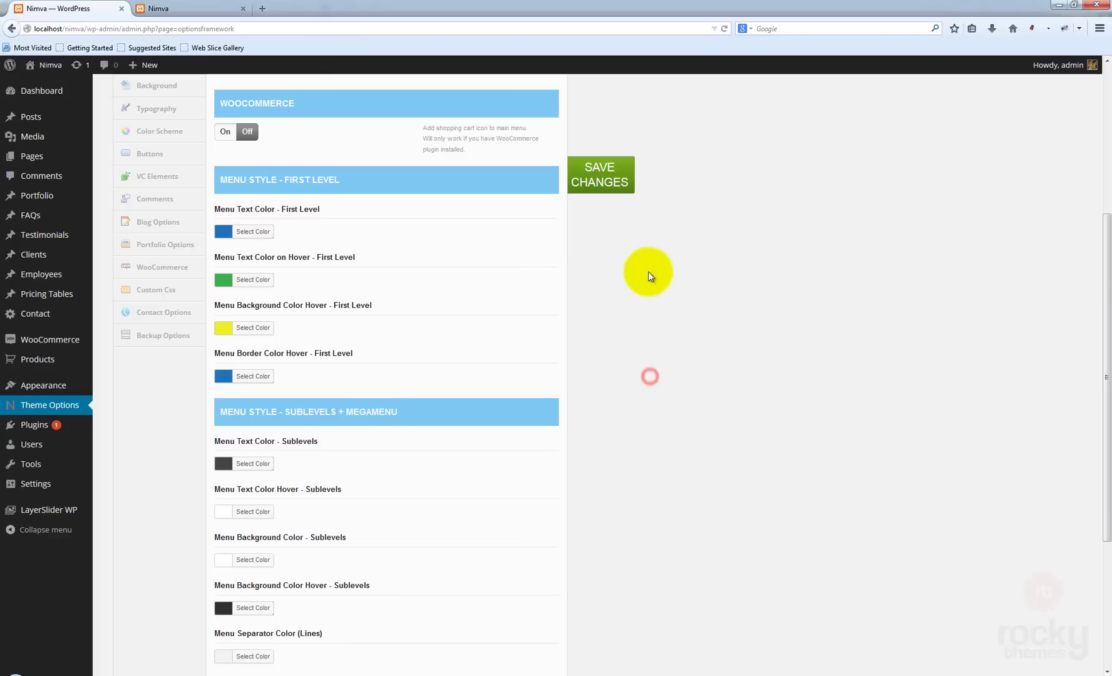
click(611, 188)
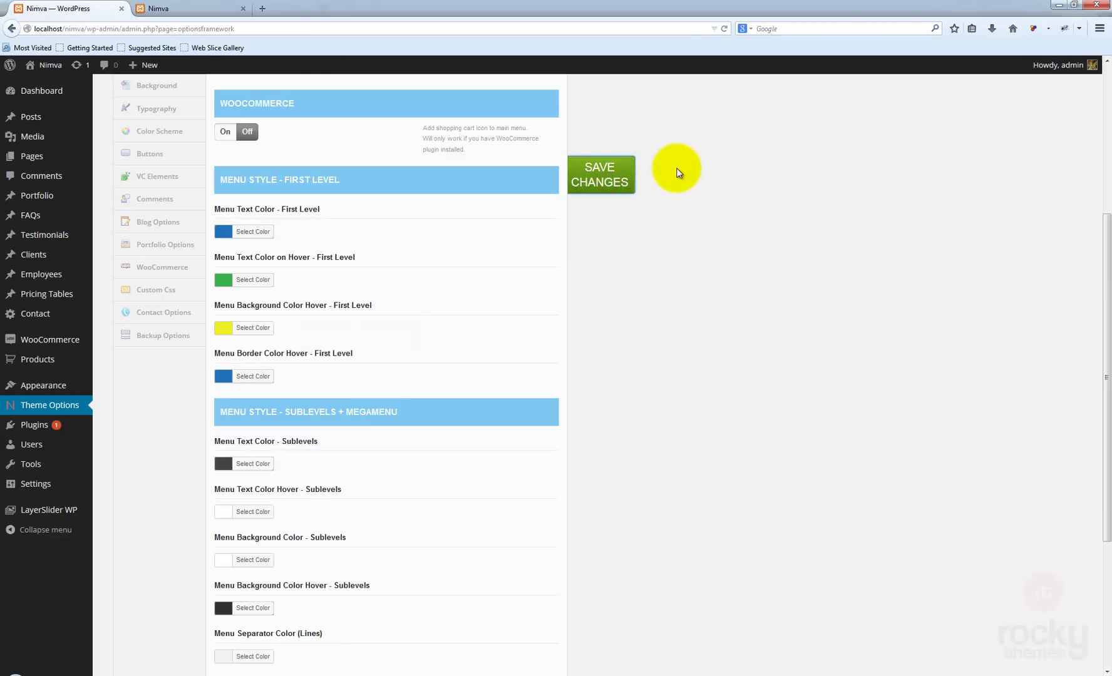
Step: Reload the live site and check yellow hover backgrounds with blue borders on Blog, VC Elements, Features, Portfolio
click(180, 9)
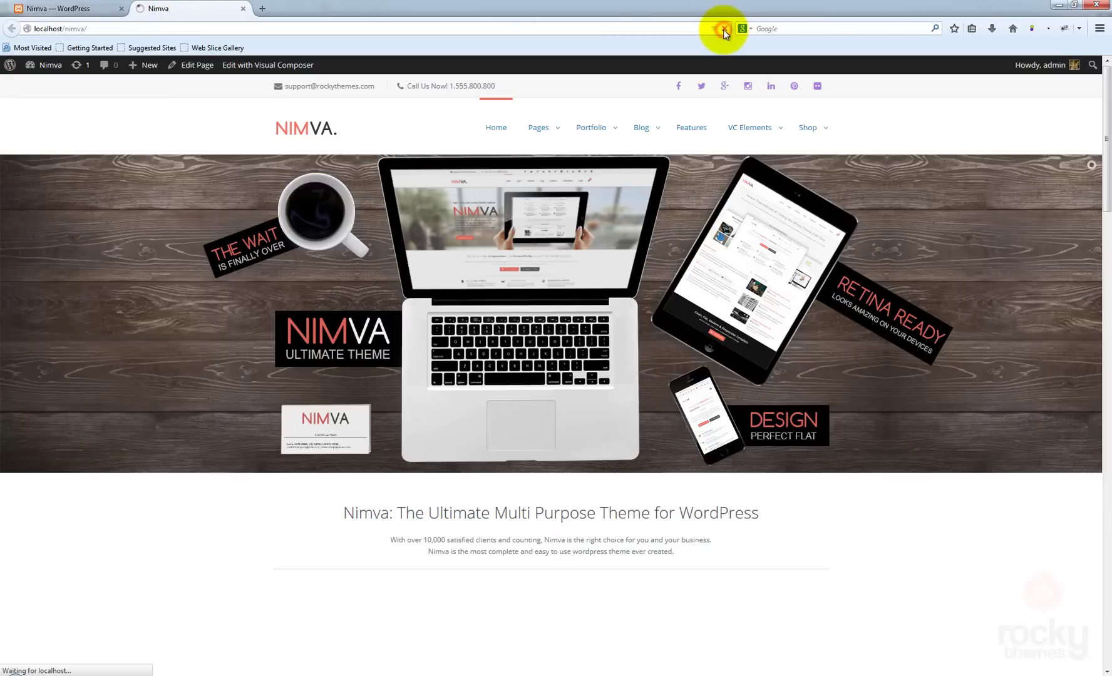
click(724, 29)
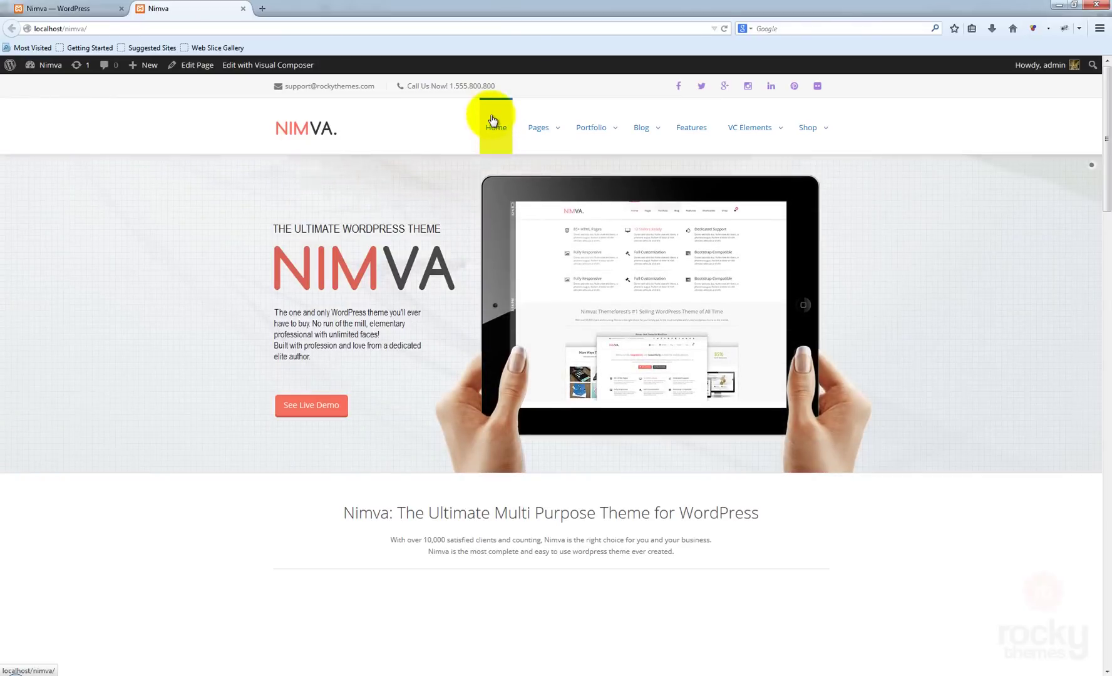
mouse_move(544, 136)
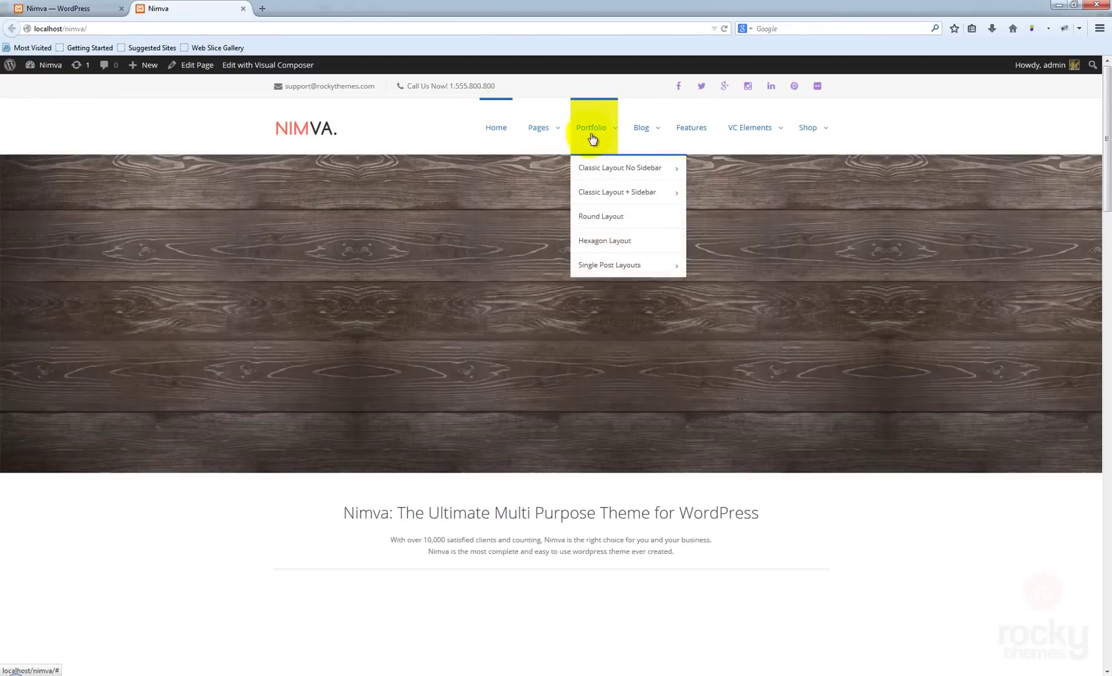
mouse_move(674, 136)
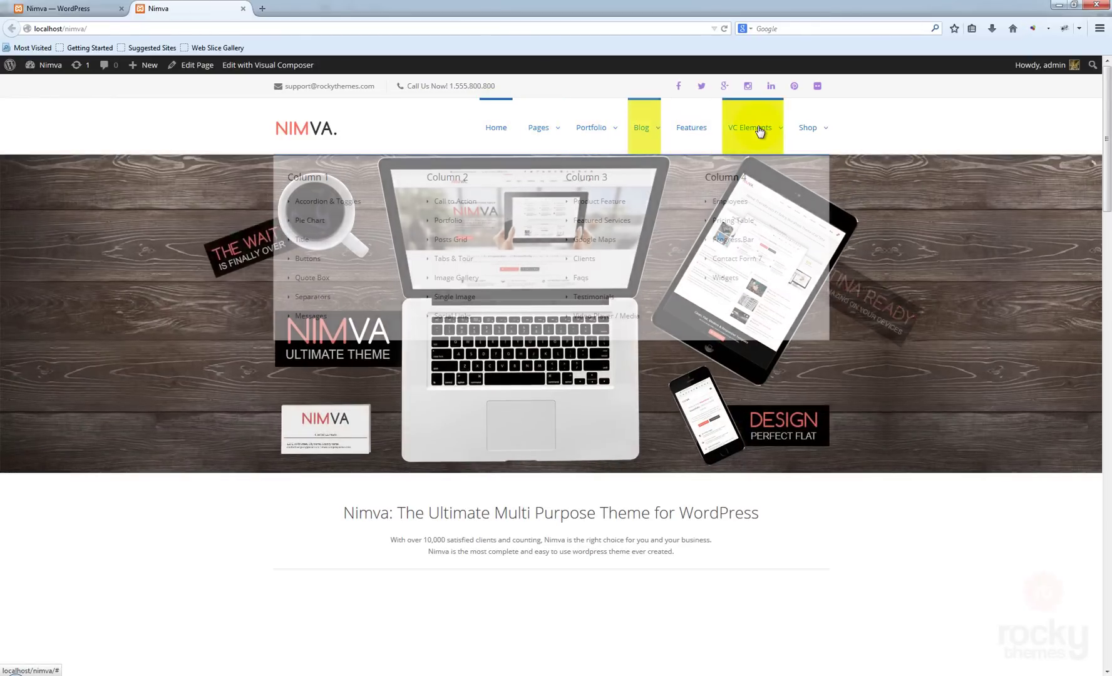
mouse_move(810, 135)
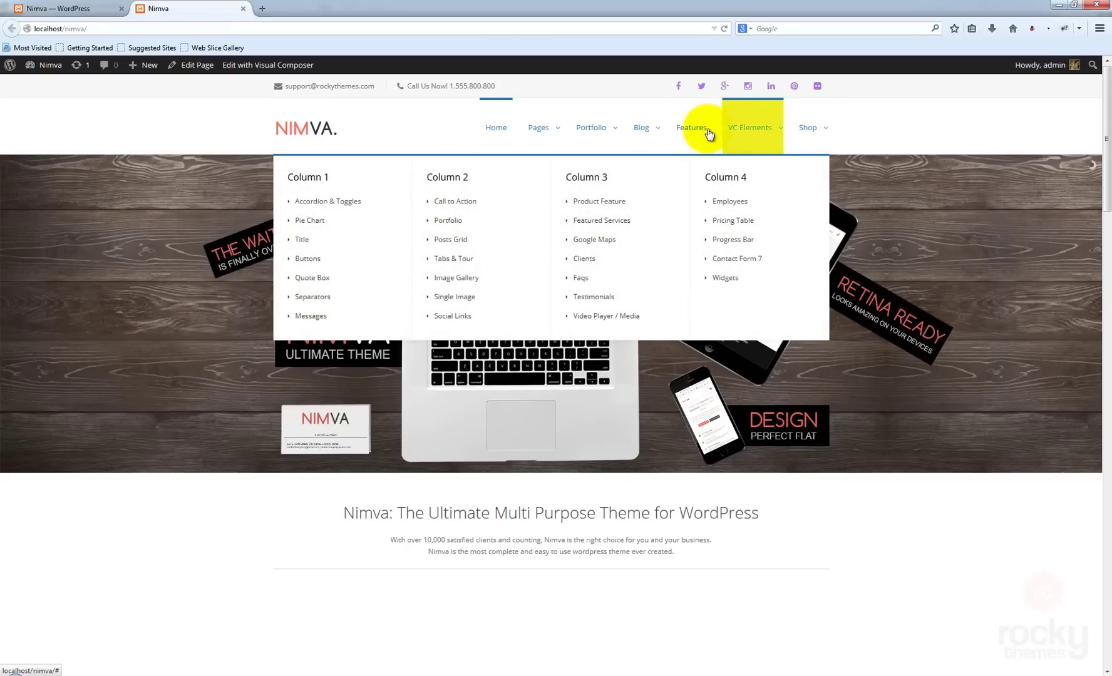
mouse_move(617, 136)
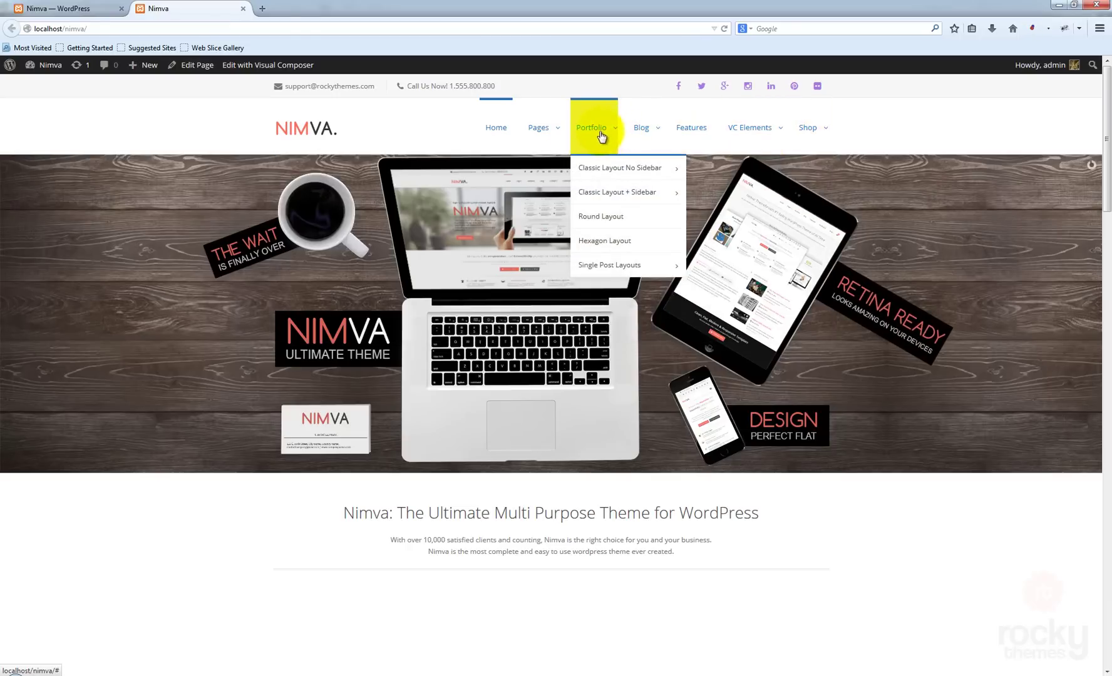
click(62, 8)
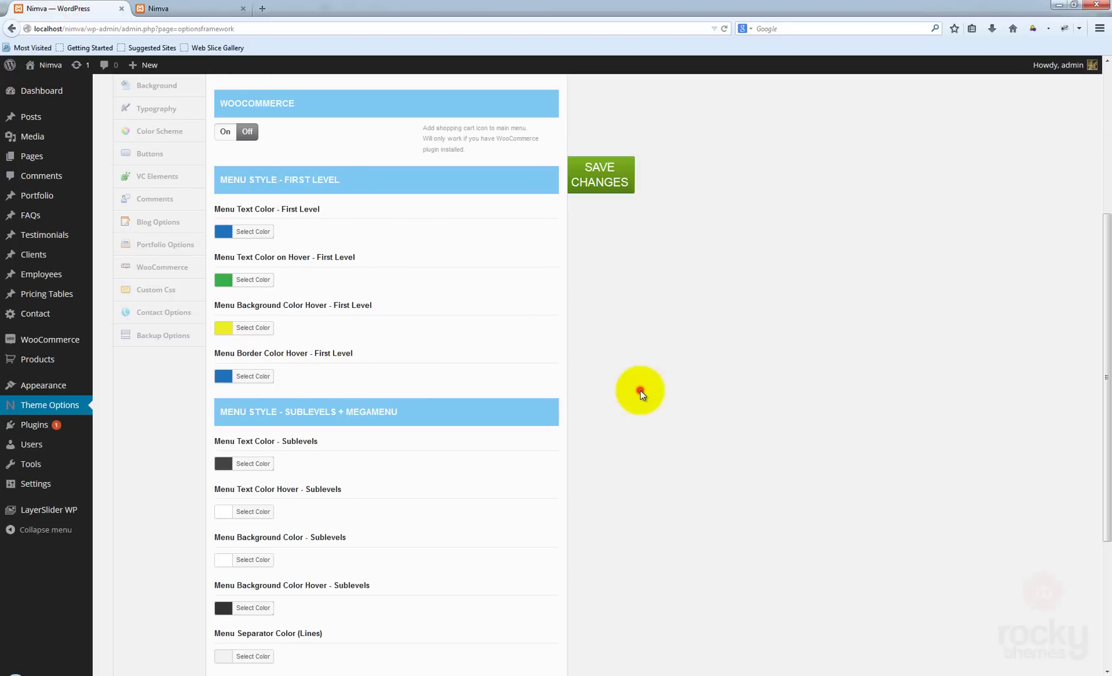
Step: Set the sublevel menu text colour to a green shade
scroll(641, 390, down, 5)
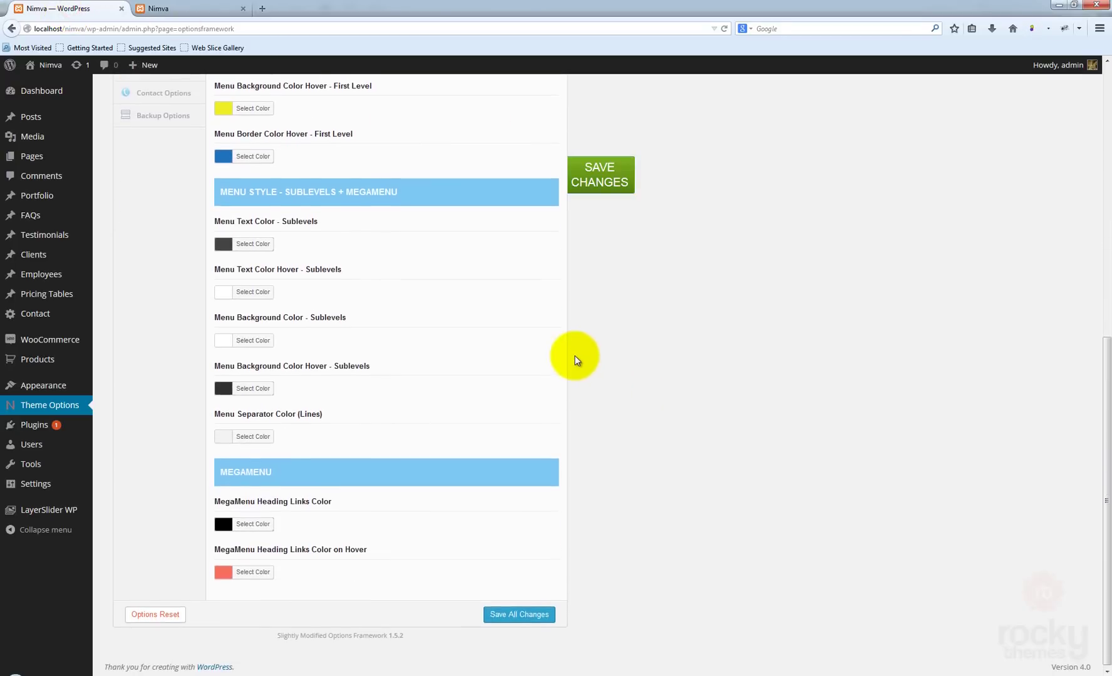
scroll(575, 360, up, 2)
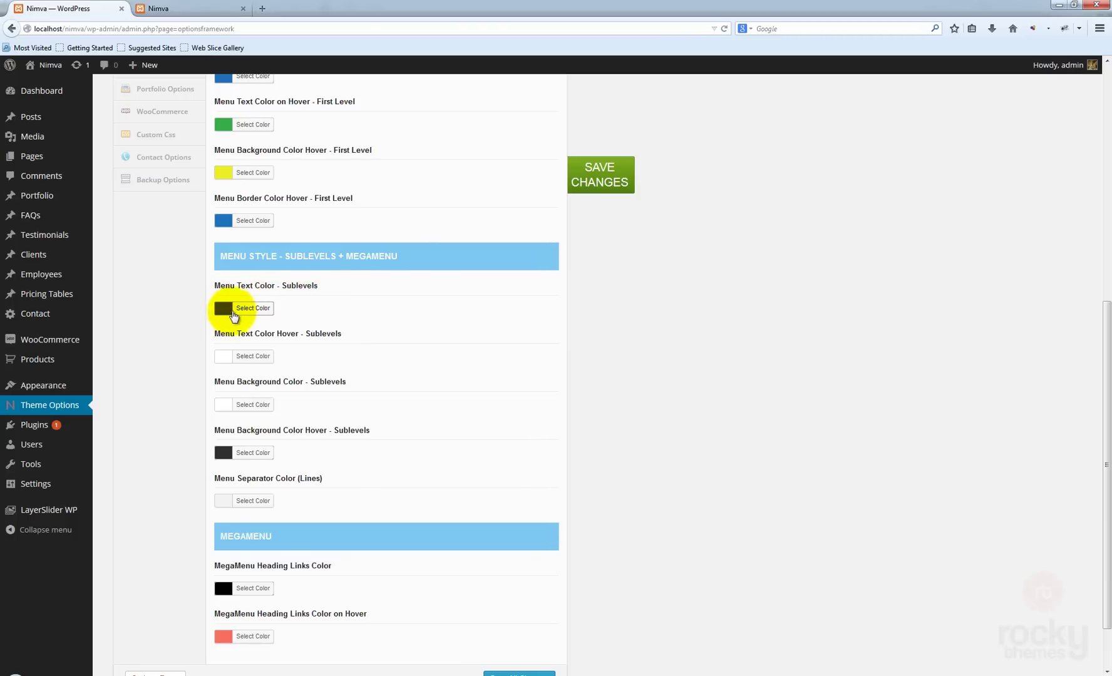
click(228, 310)
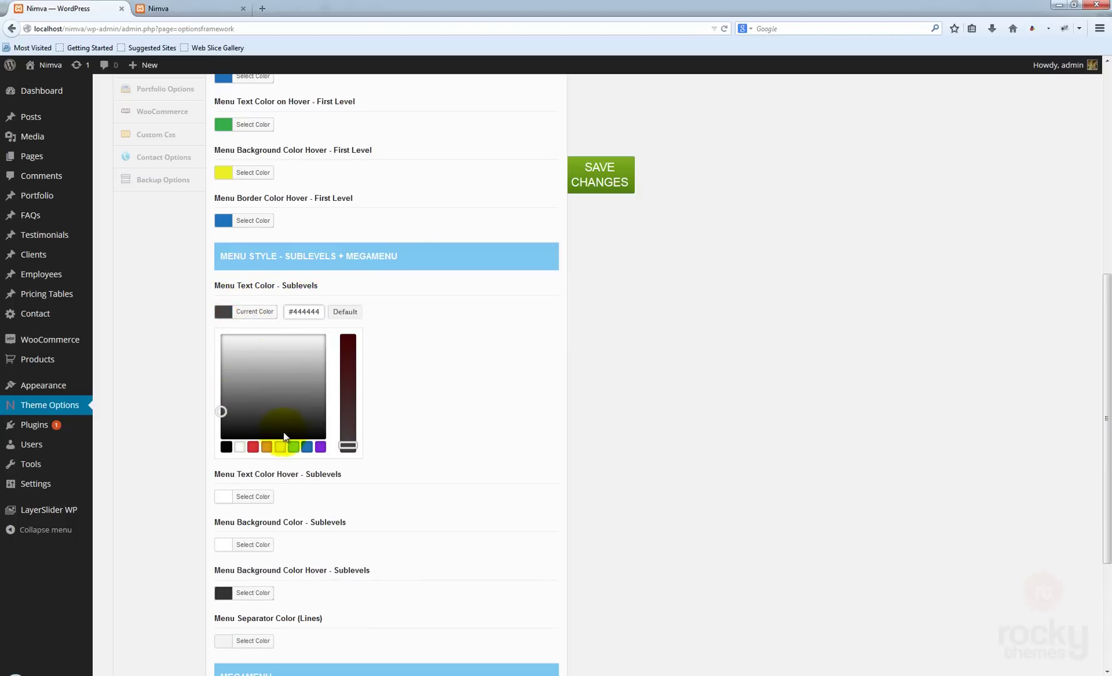
click(293, 447)
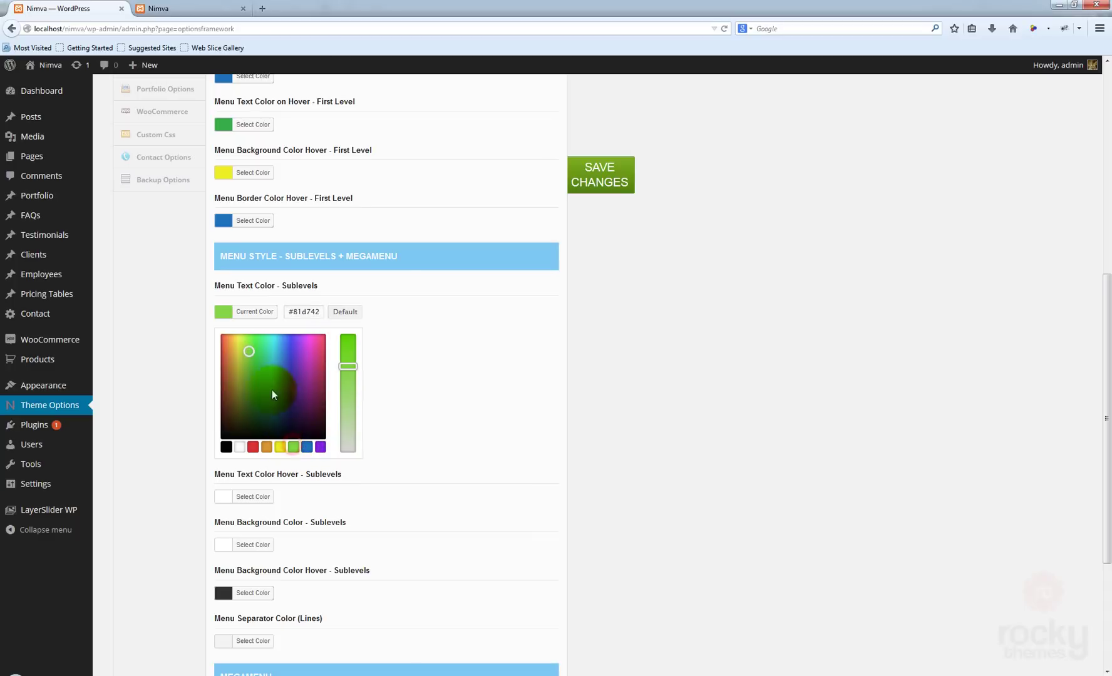
click(254, 363)
click(458, 343)
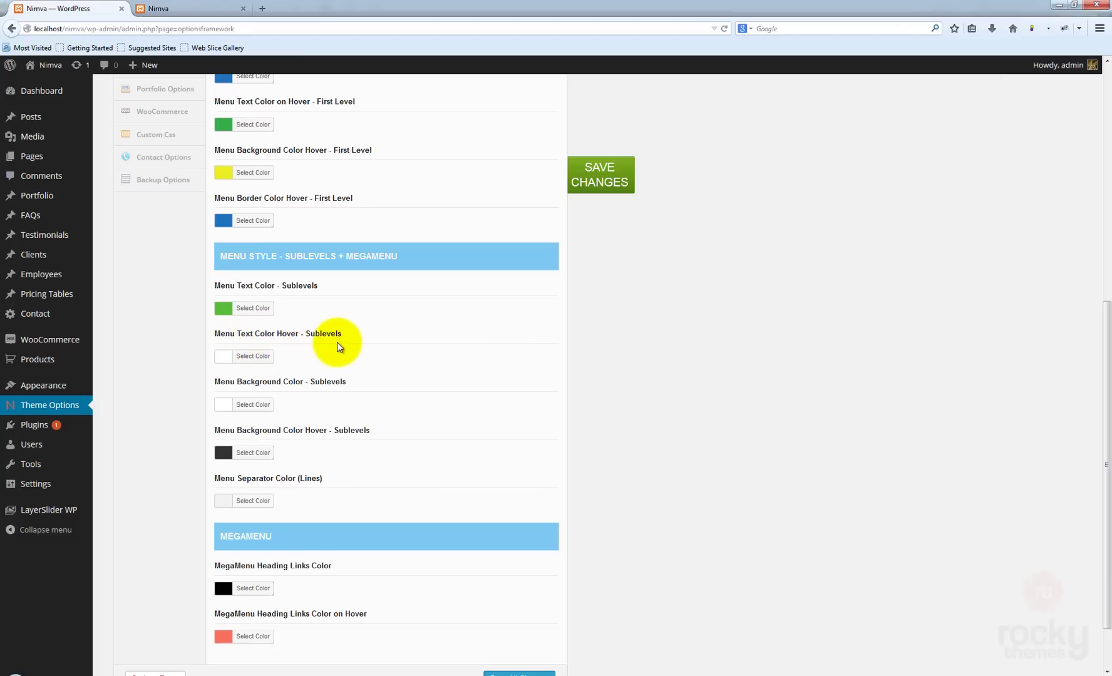
Step: Set the sublevel hover text colour to purple #8224e3 and save the theme options
click(224, 356)
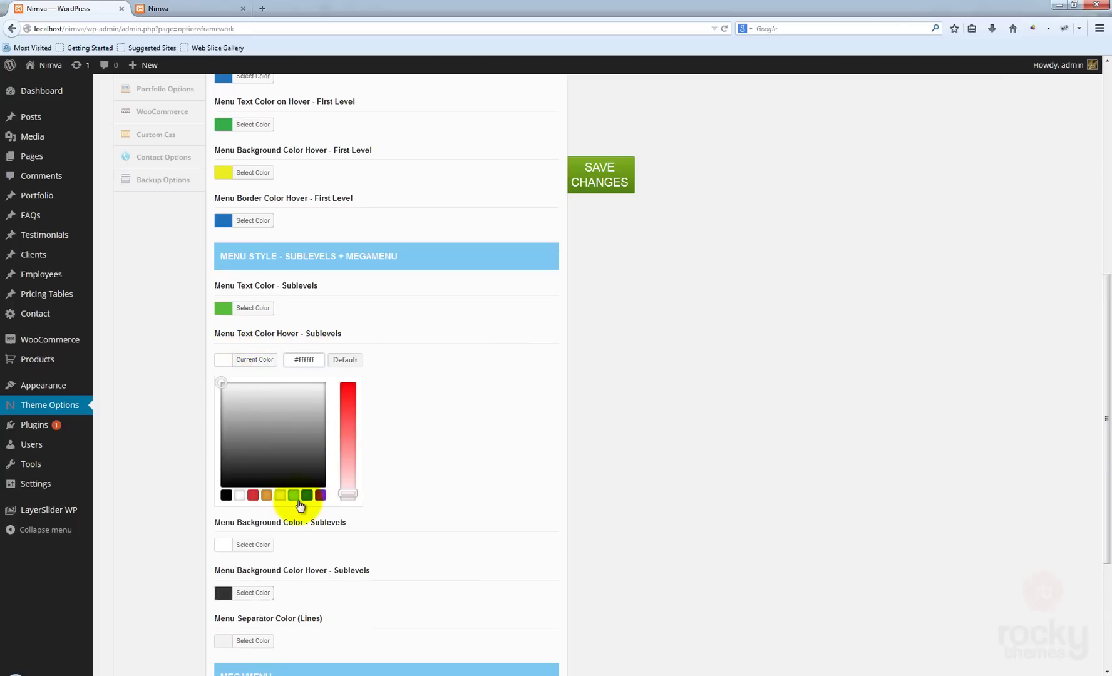
click(319, 496)
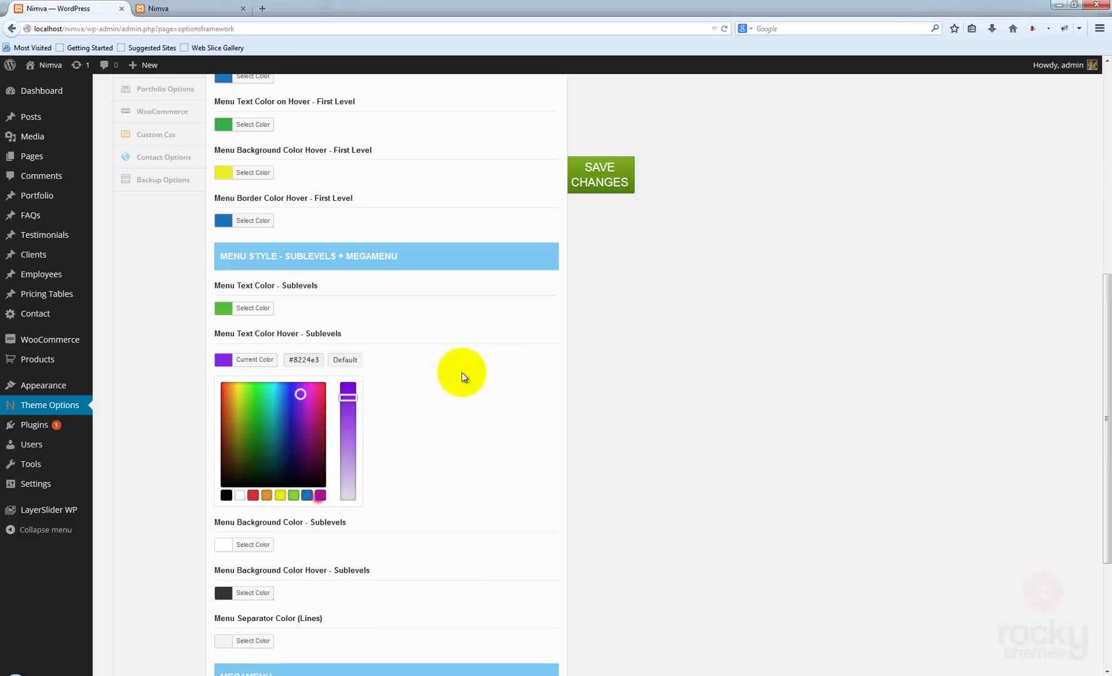
click(462, 367)
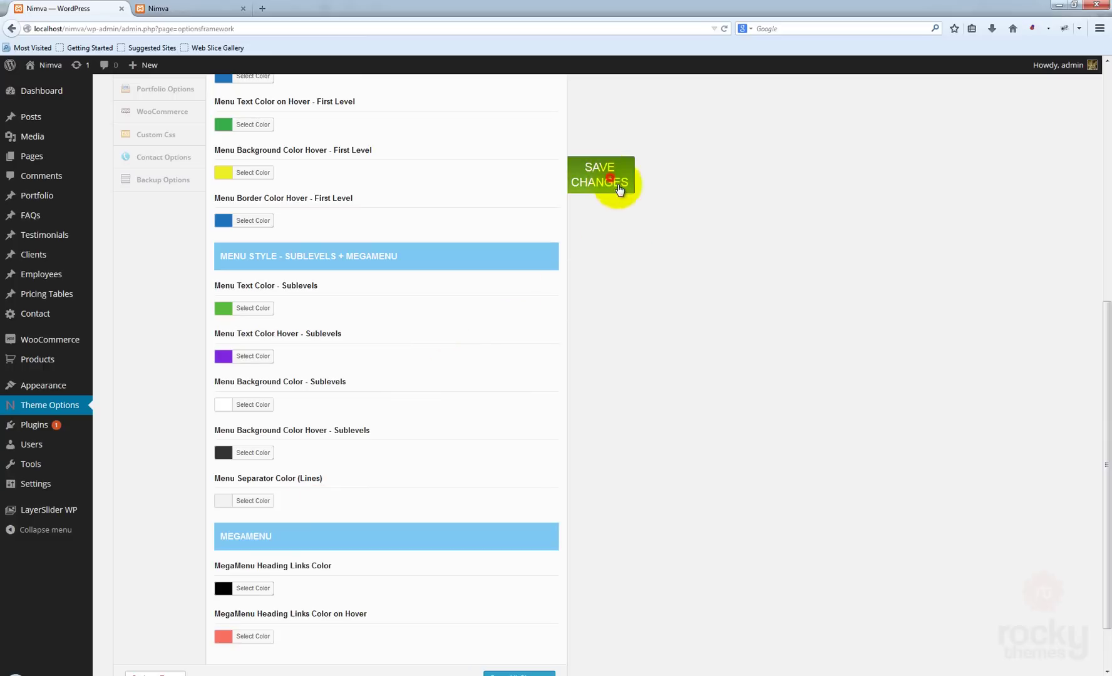
click(613, 184)
click(162, 9)
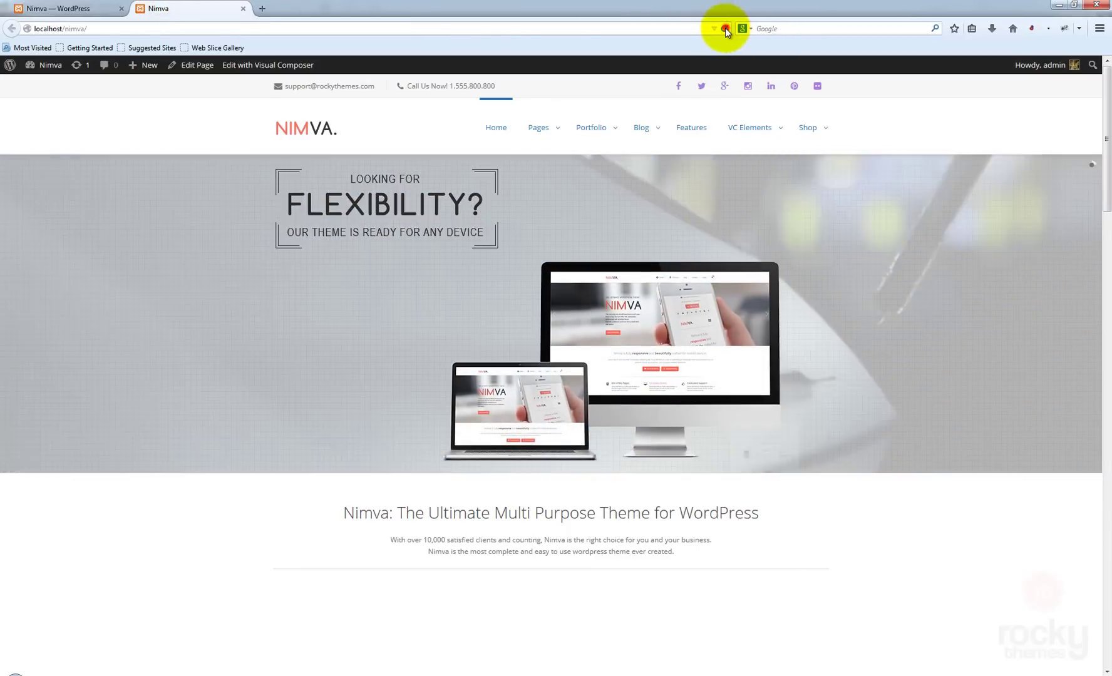
Step: Reload the live site and check green sublevel links with purple hover in the Pages and Portfolio dropdowns
click(725, 28)
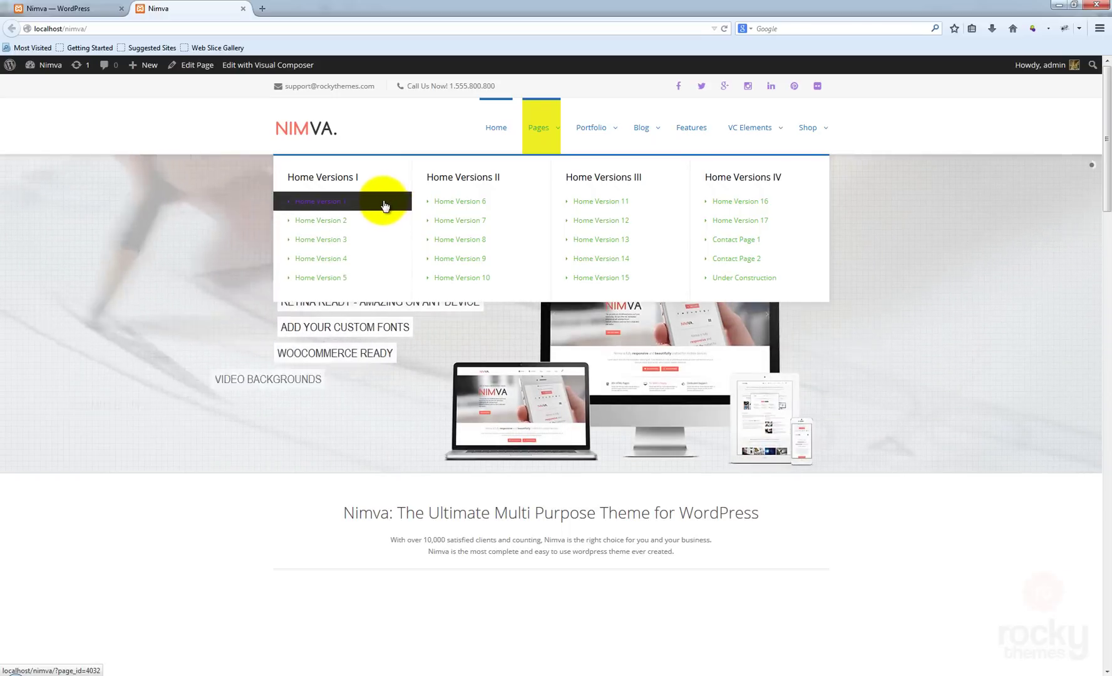
mouse_move(595, 131)
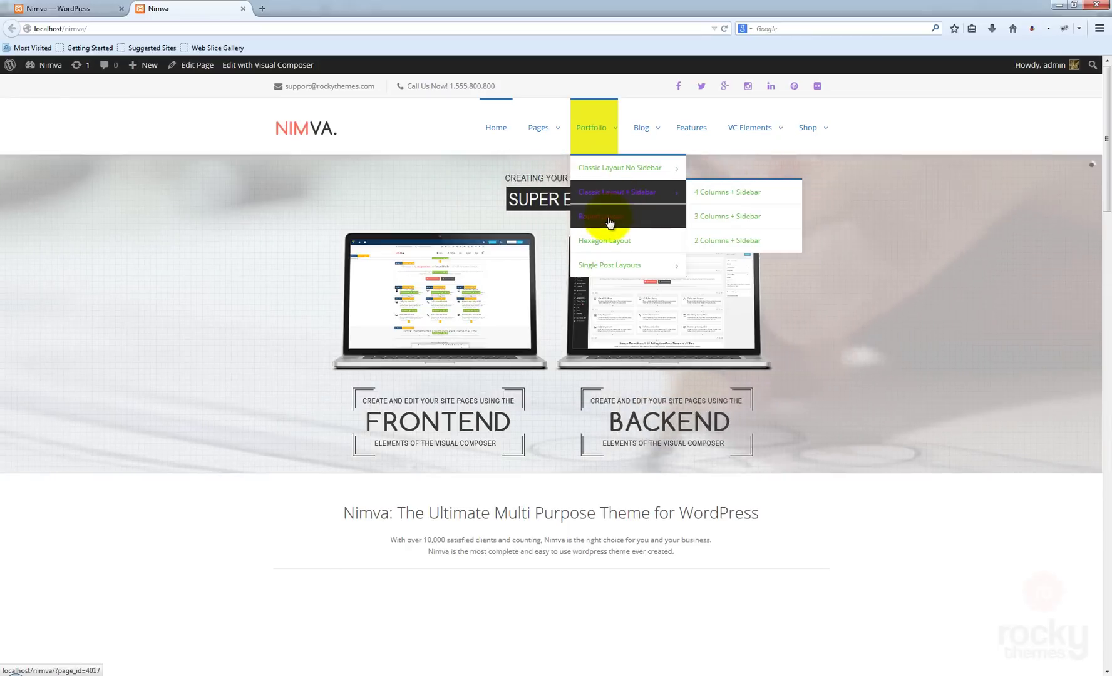
mouse_move(642, 199)
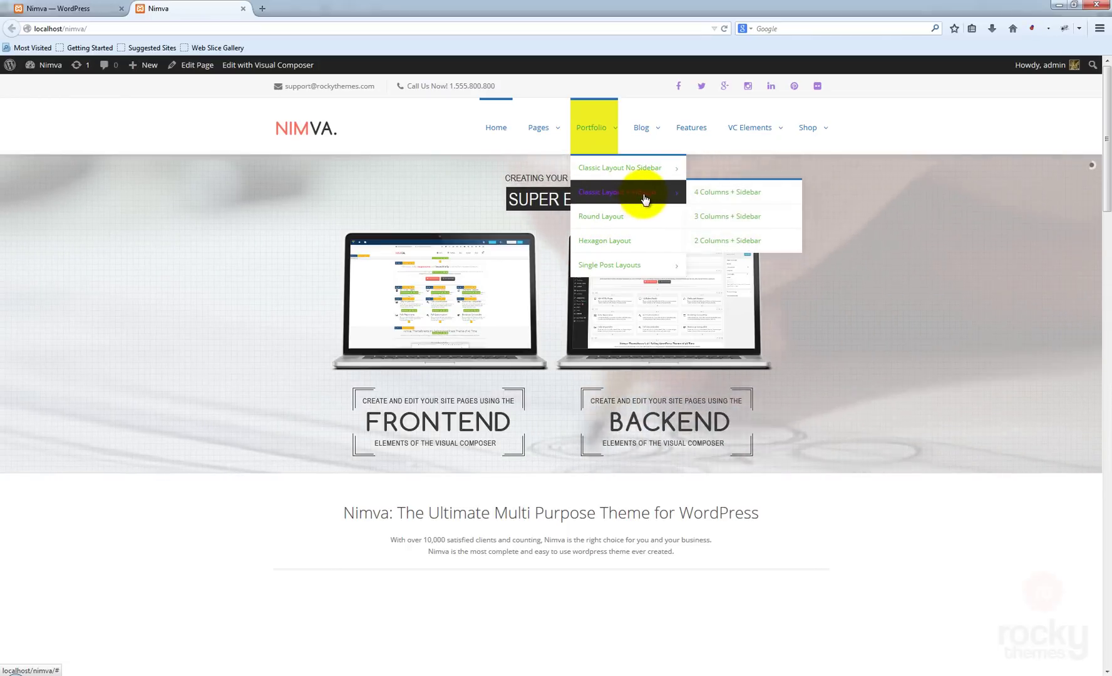
click(101, 8)
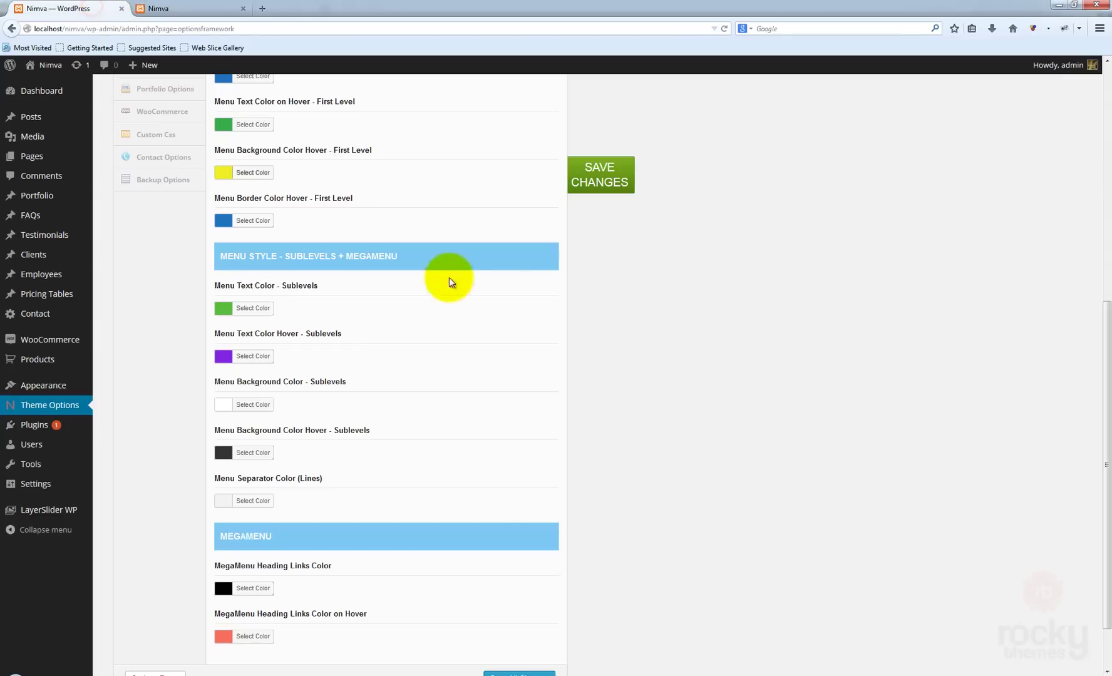
Step: Set the sublevel menu background colour to yellow
click(640, 352)
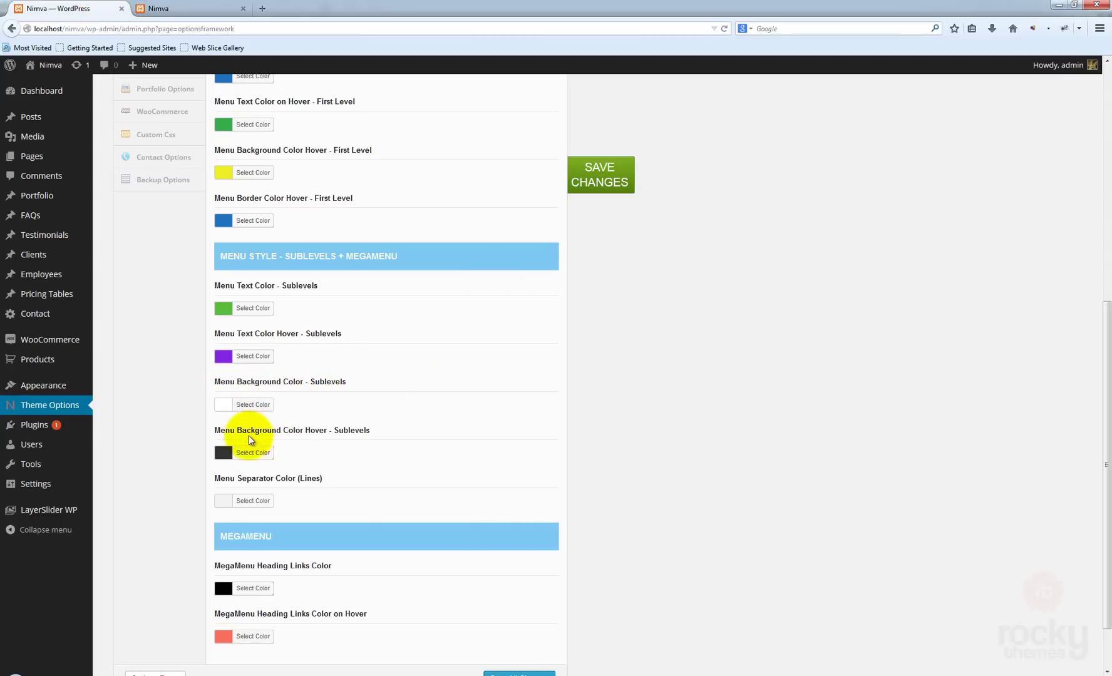
click(605, 405)
click(224, 402)
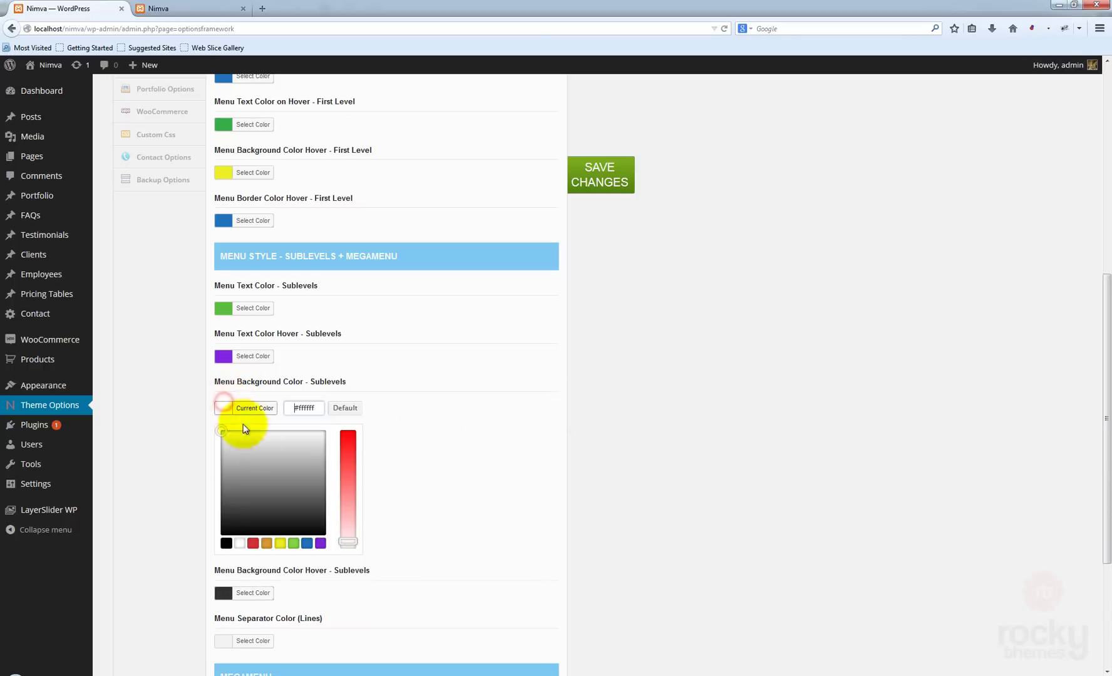
click(280, 545)
click(621, 420)
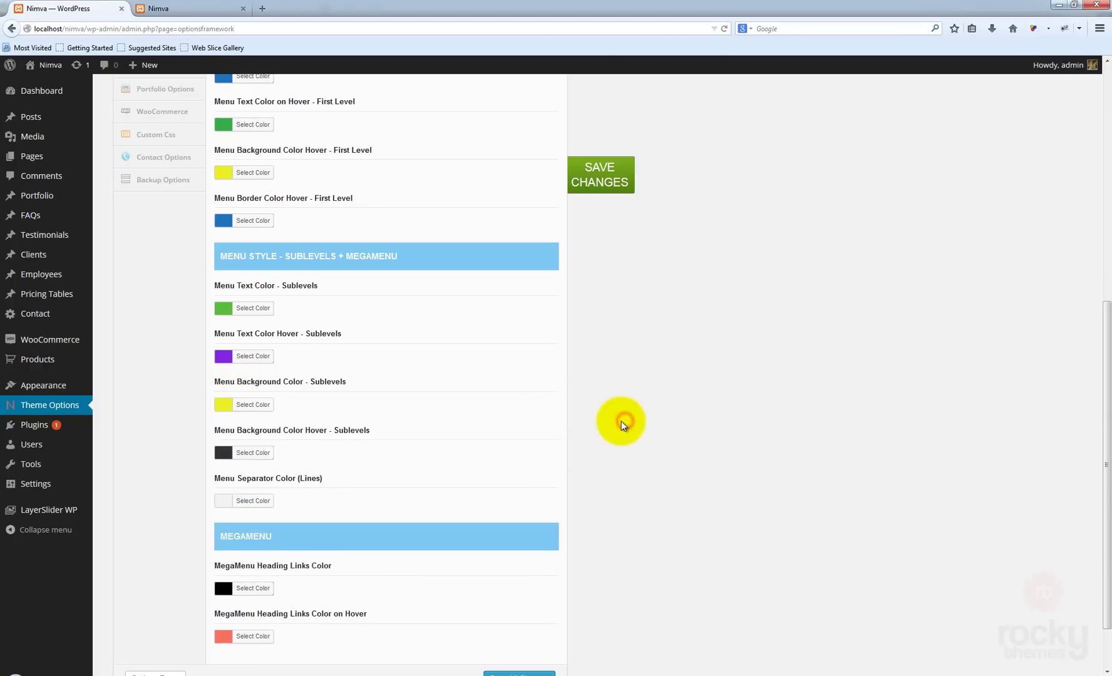
Step: Set the sublevel hover background to white and save the theme options
scroll(582, 438, down, 2)
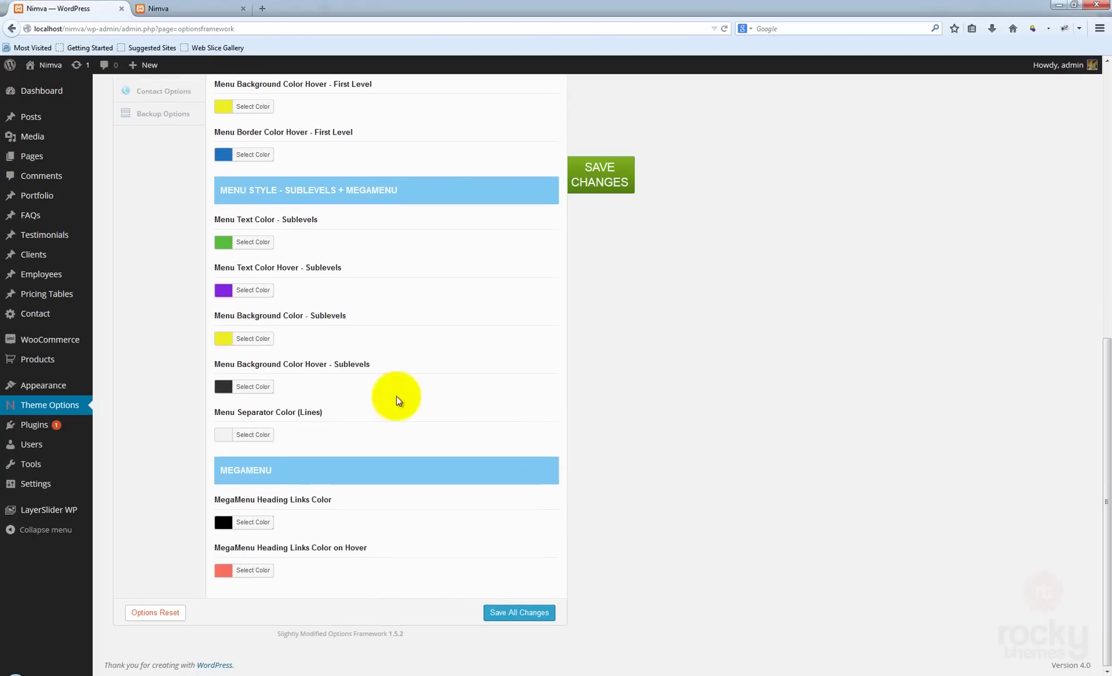
click(221, 387)
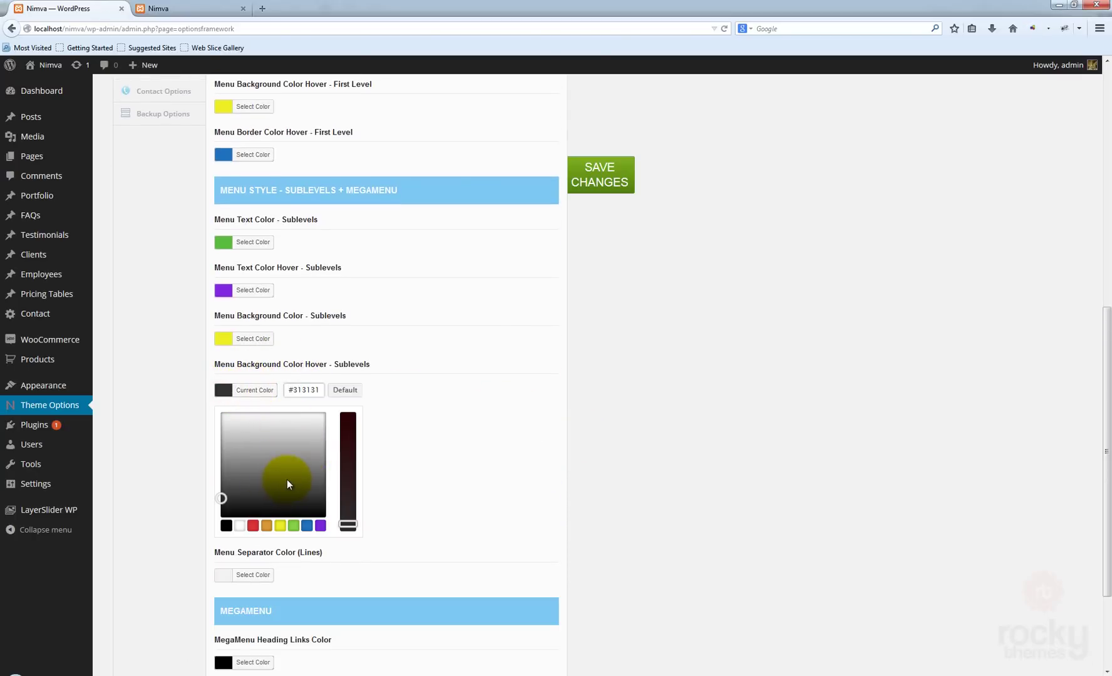
click(242, 528)
click(625, 394)
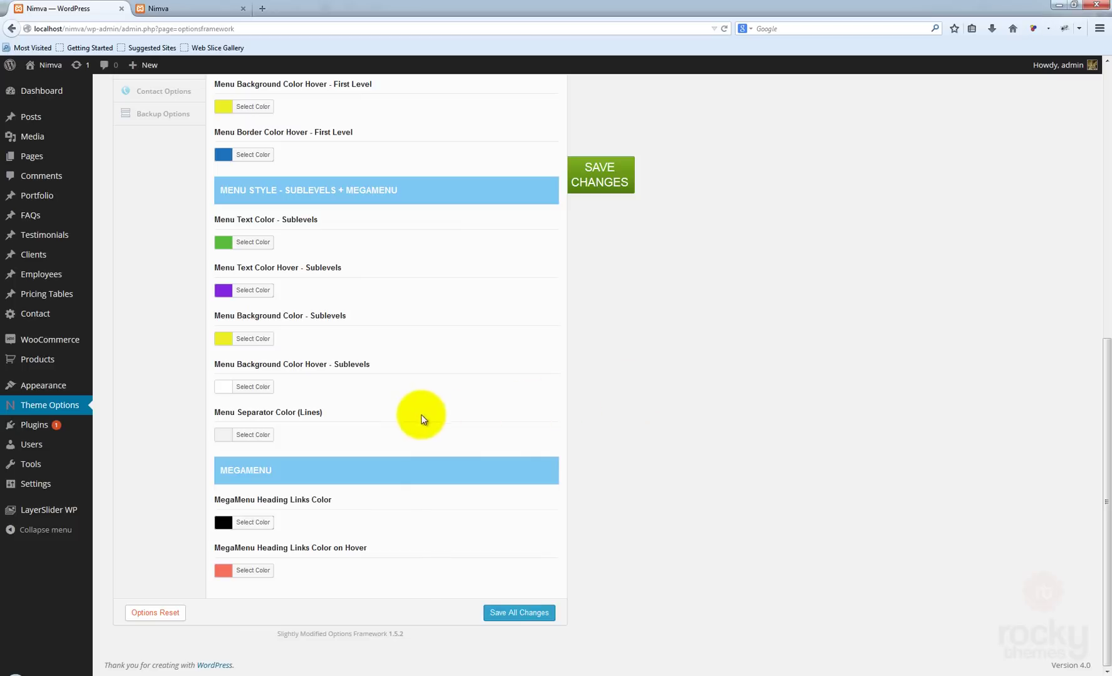
click(595, 191)
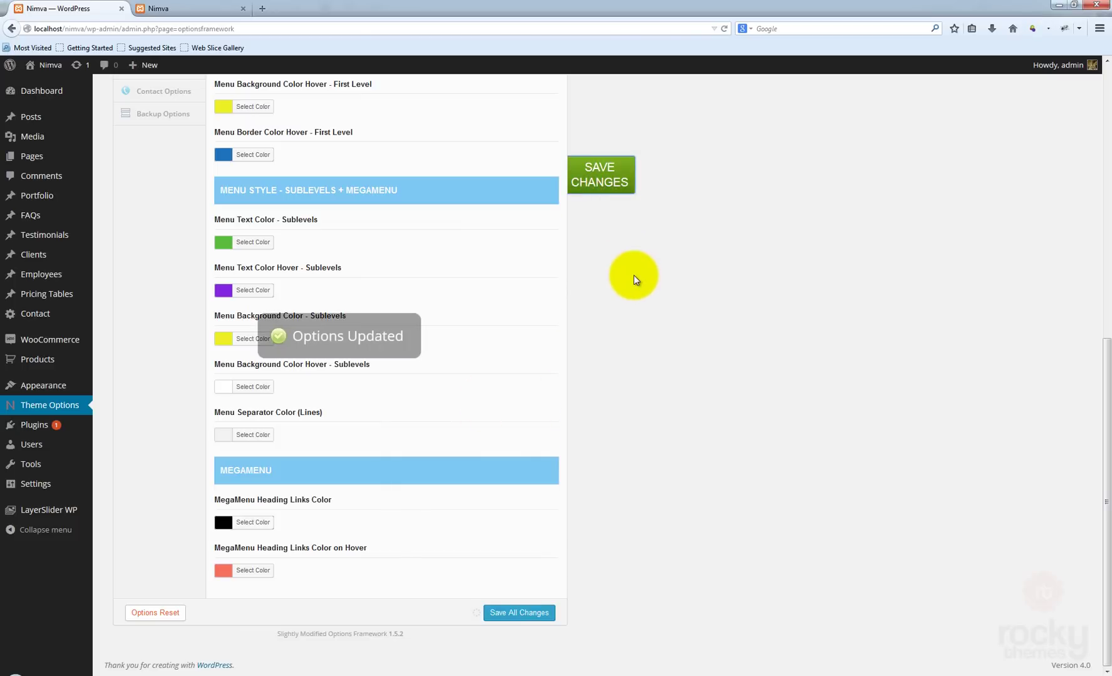
click(186, 12)
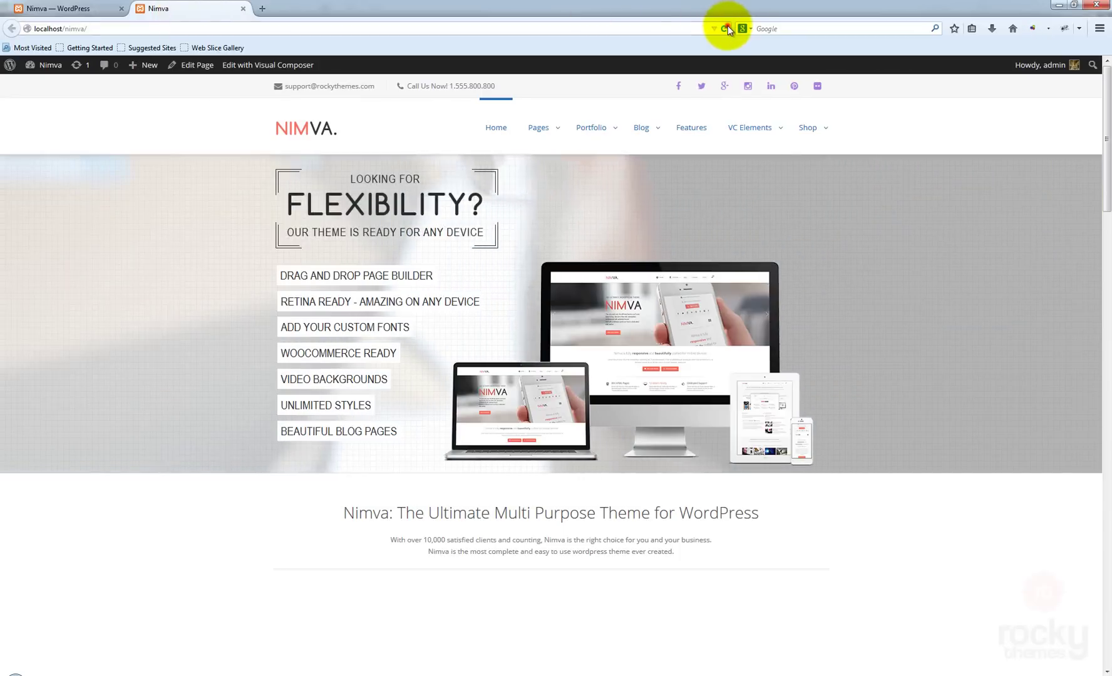
Step: Reload the live Nimva site, check the yellow Portfolio dropdown backgrounds, then return to Theme Options
click(727, 27)
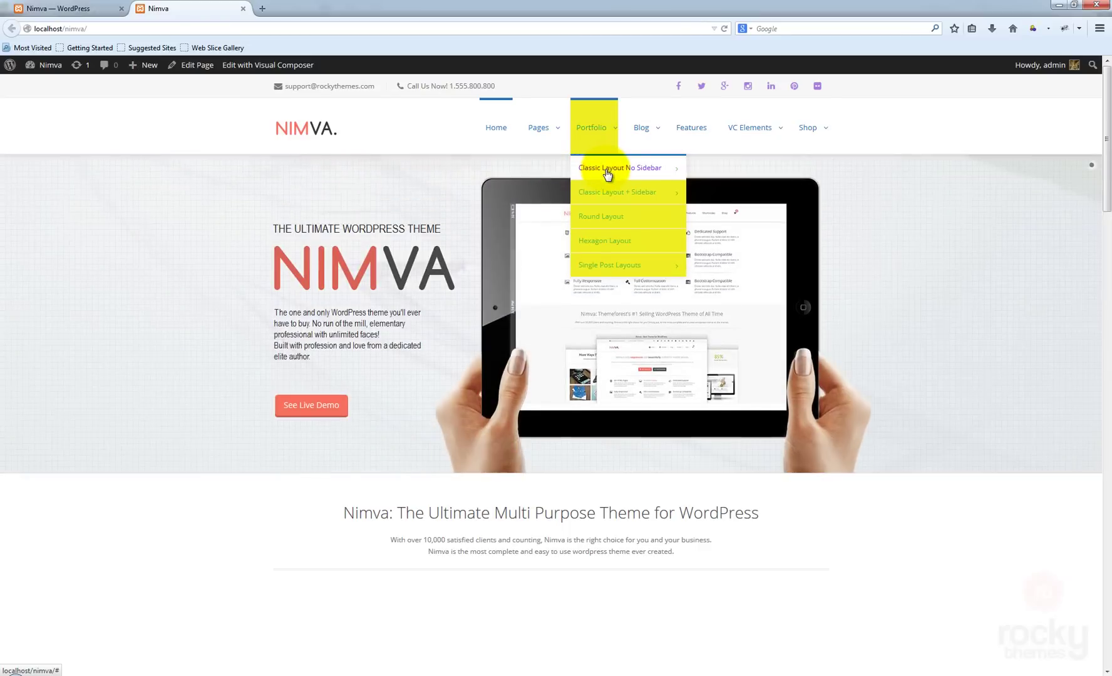
mouse_move(607, 174)
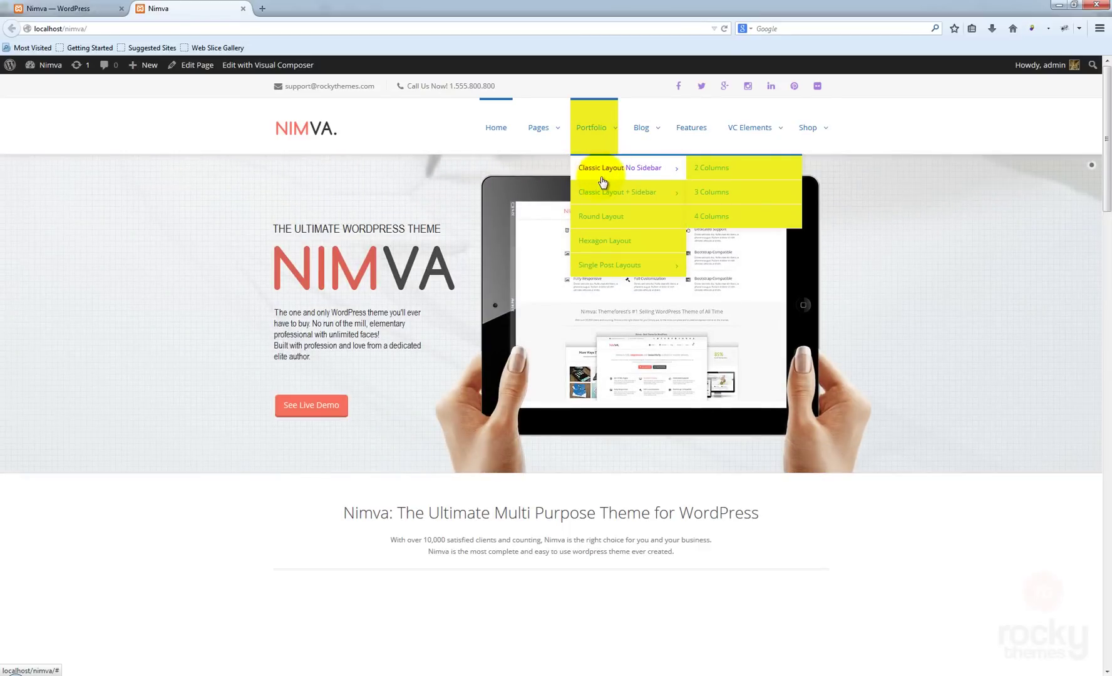
mouse_move(613, 198)
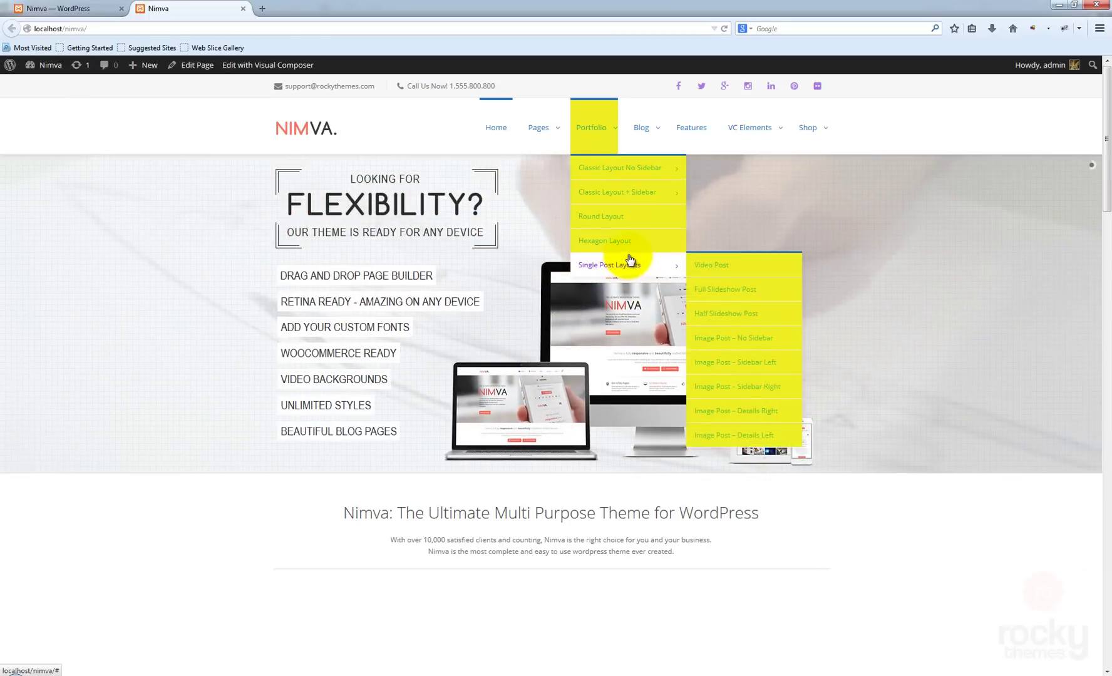
click(78, 9)
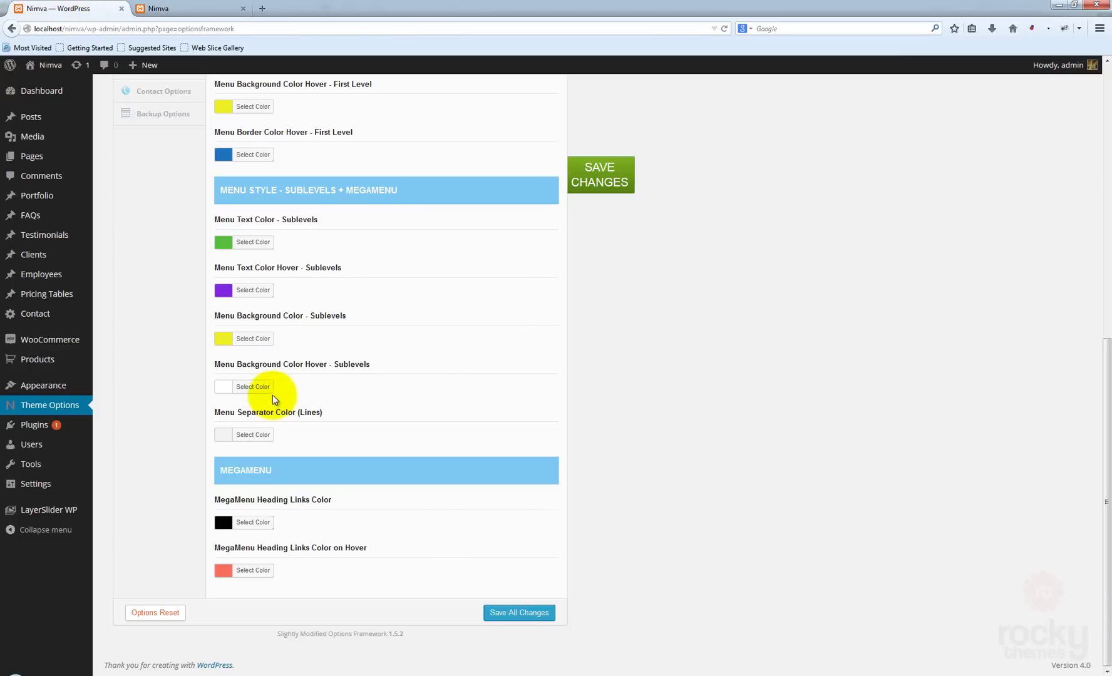
click(684, 382)
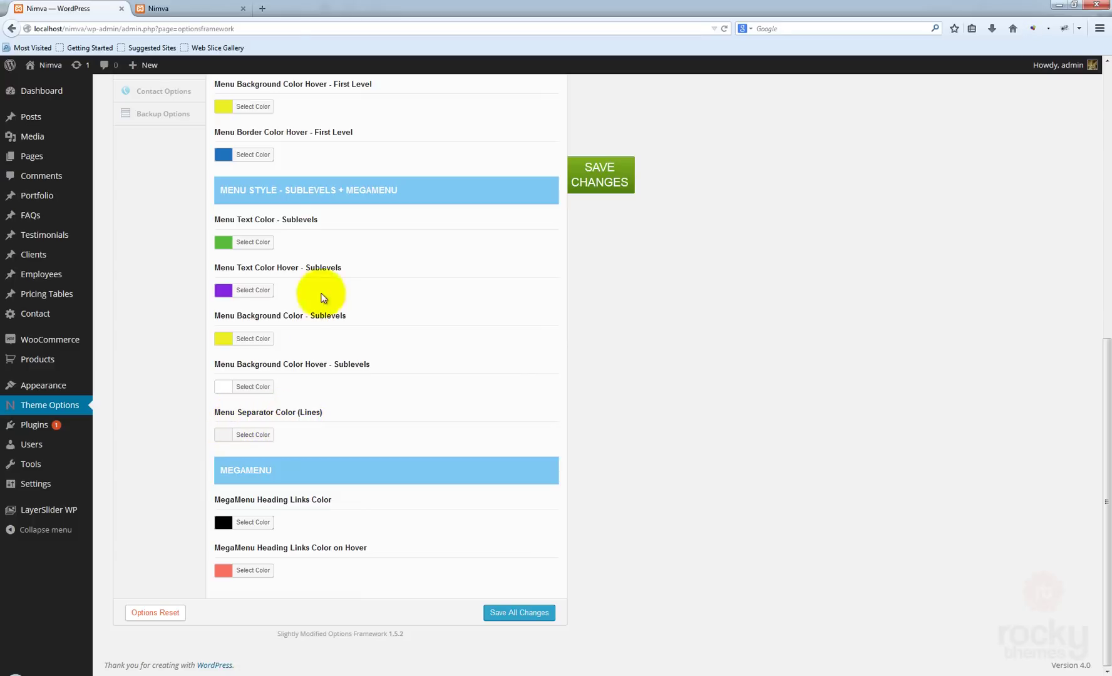
click(197, 10)
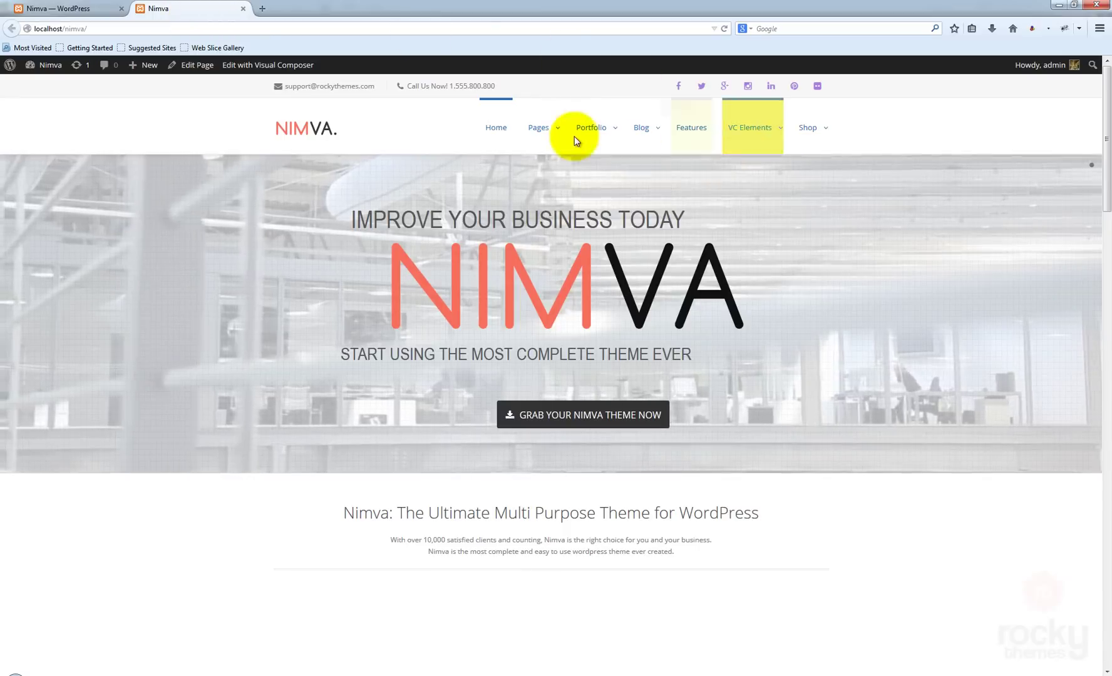
mouse_move(593, 130)
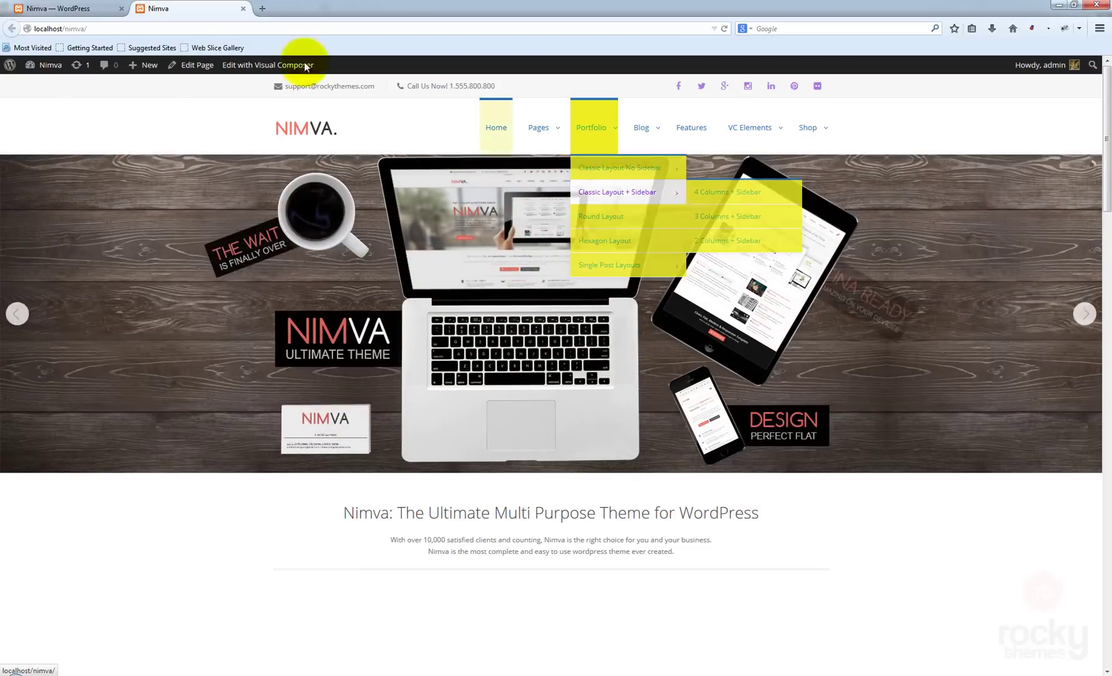
click(80, 9)
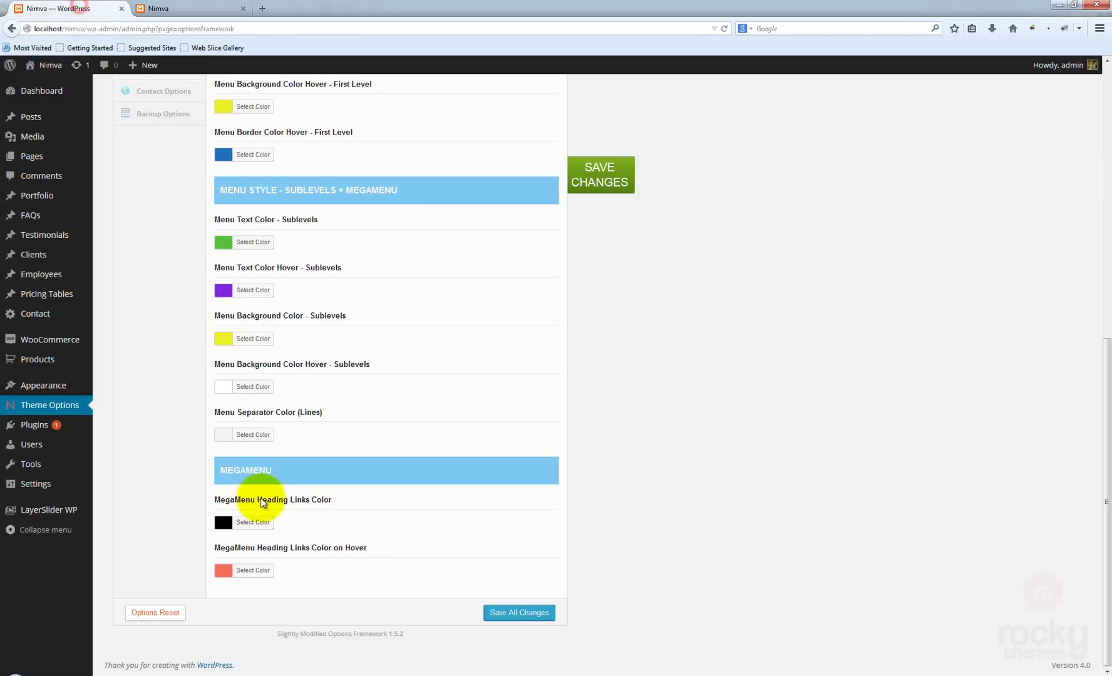
Step: Set the Menu Separator Color (Lines) to yellow
click(239, 435)
click(280, 574)
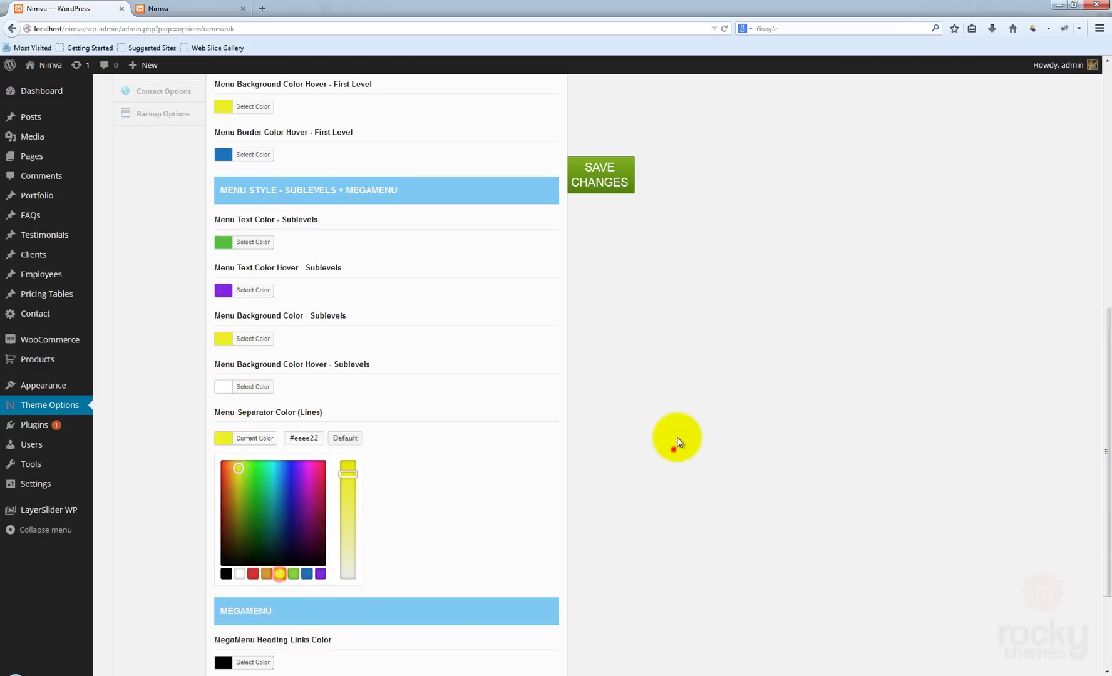
click(674, 447)
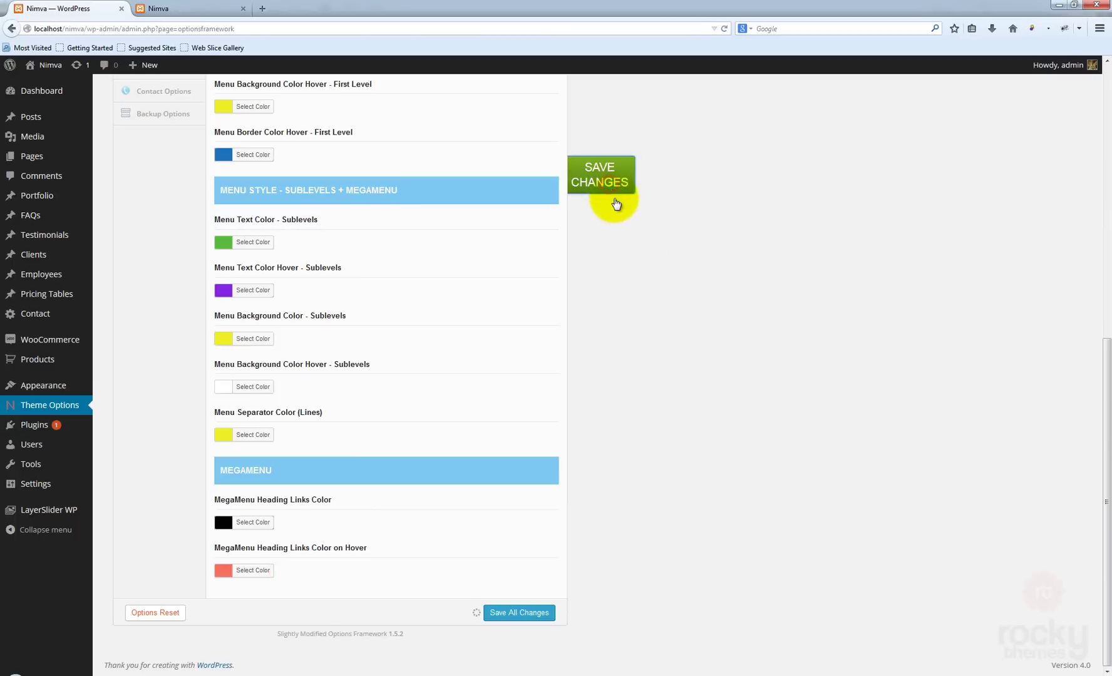
Step: Reload the live site to inspect the yellow separators in the dropdown menus, then return to Theme Options
click(159, 7)
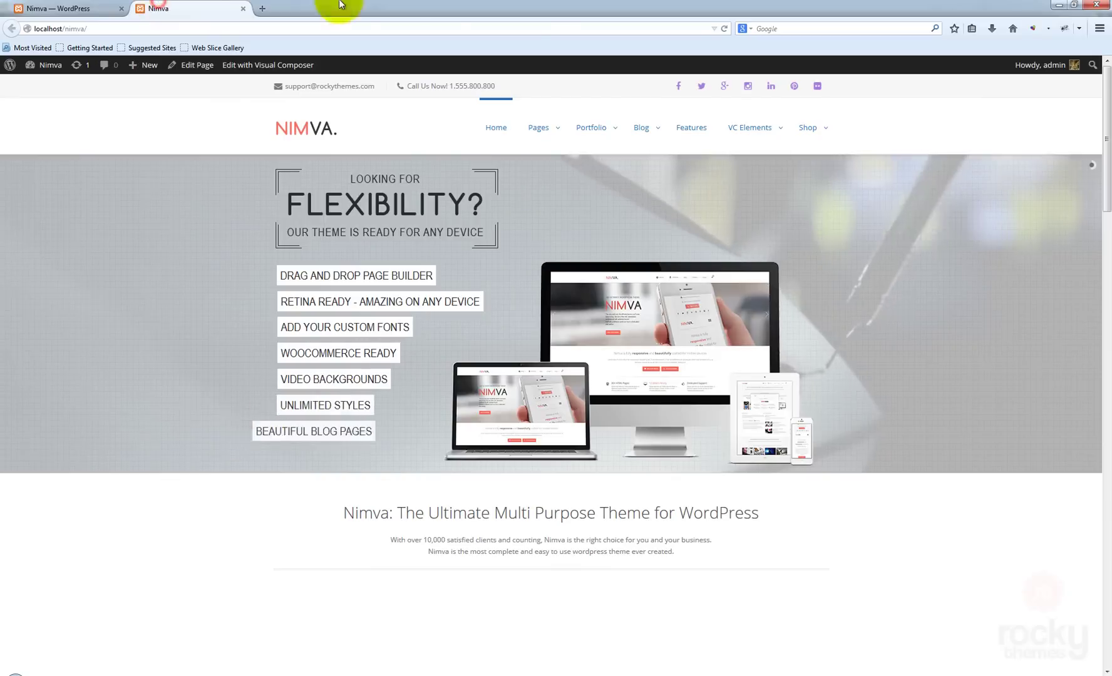
mouse_move(541, 125)
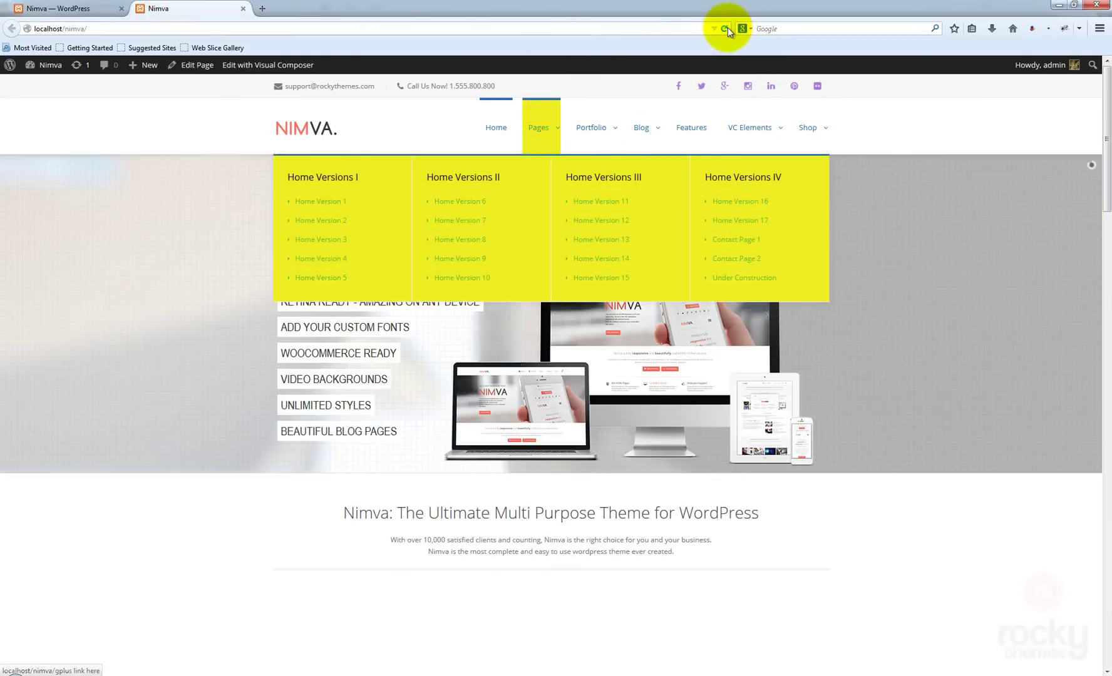
click(725, 28)
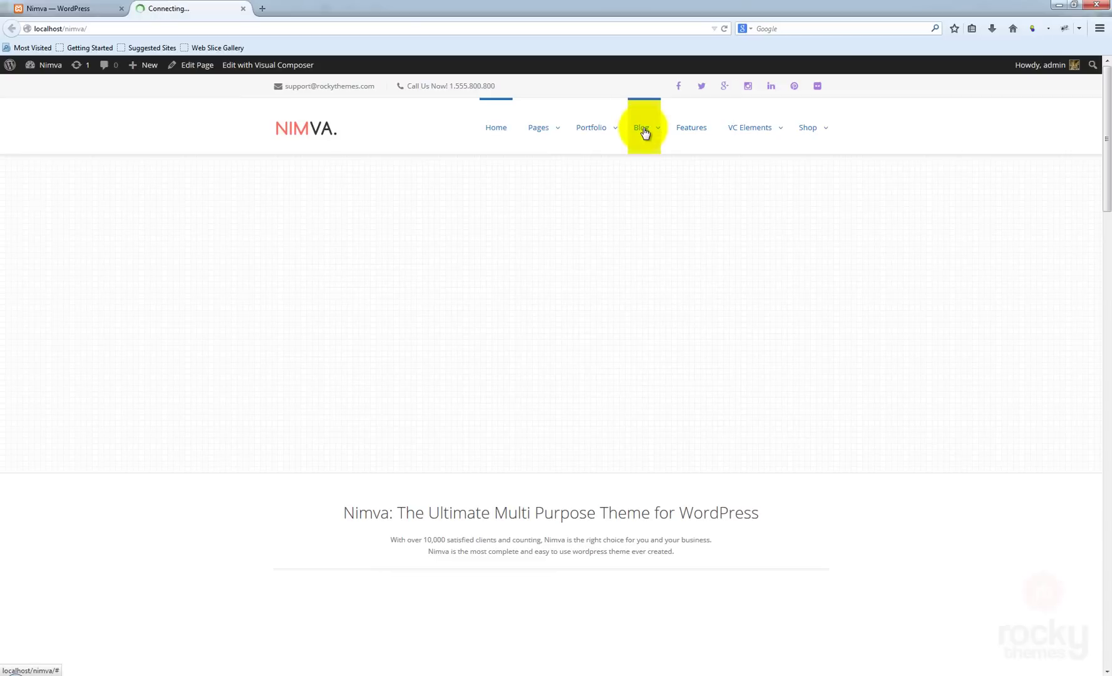
mouse_move(652, 133)
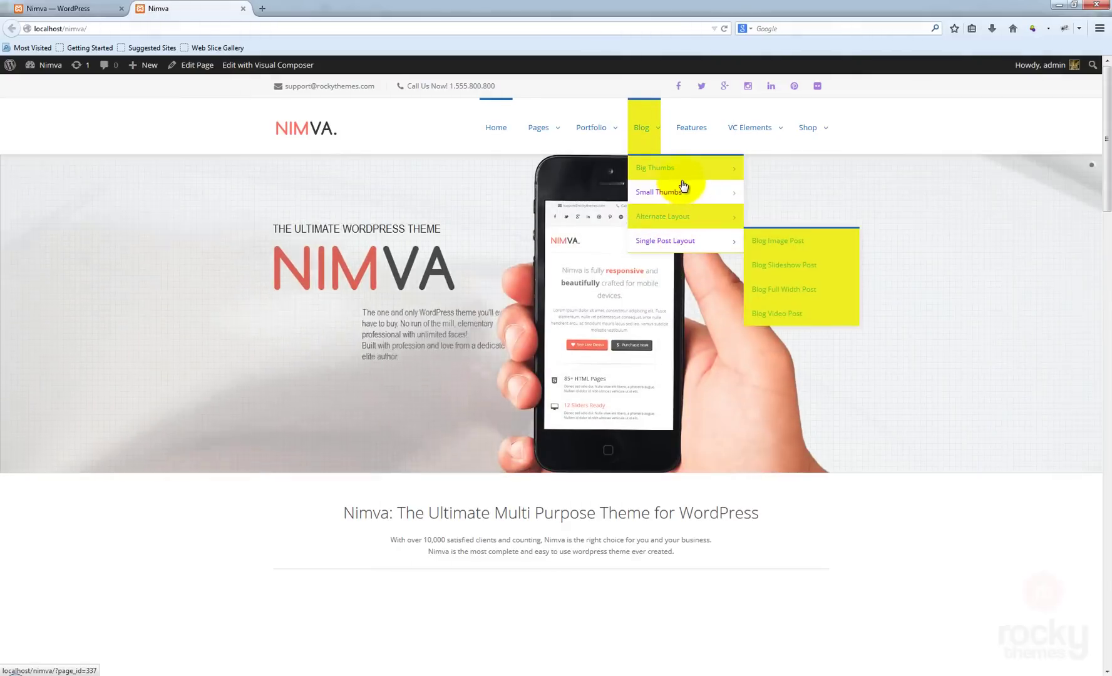
mouse_move(684, 180)
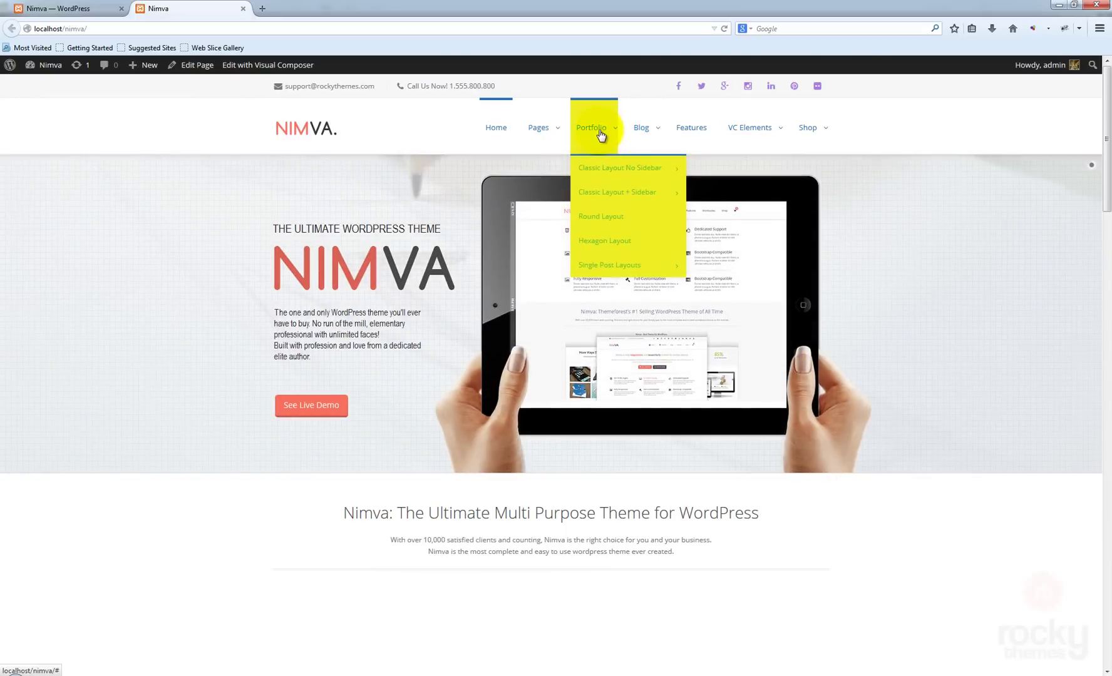
mouse_move(546, 135)
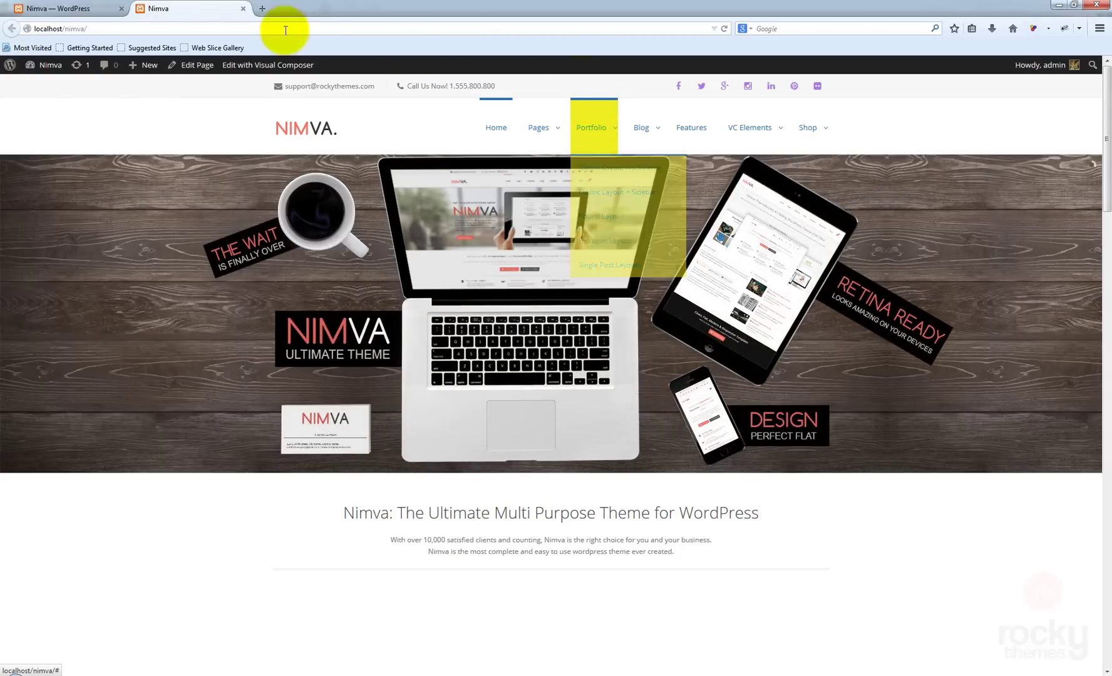
click(74, 11)
click(641, 277)
click(634, 358)
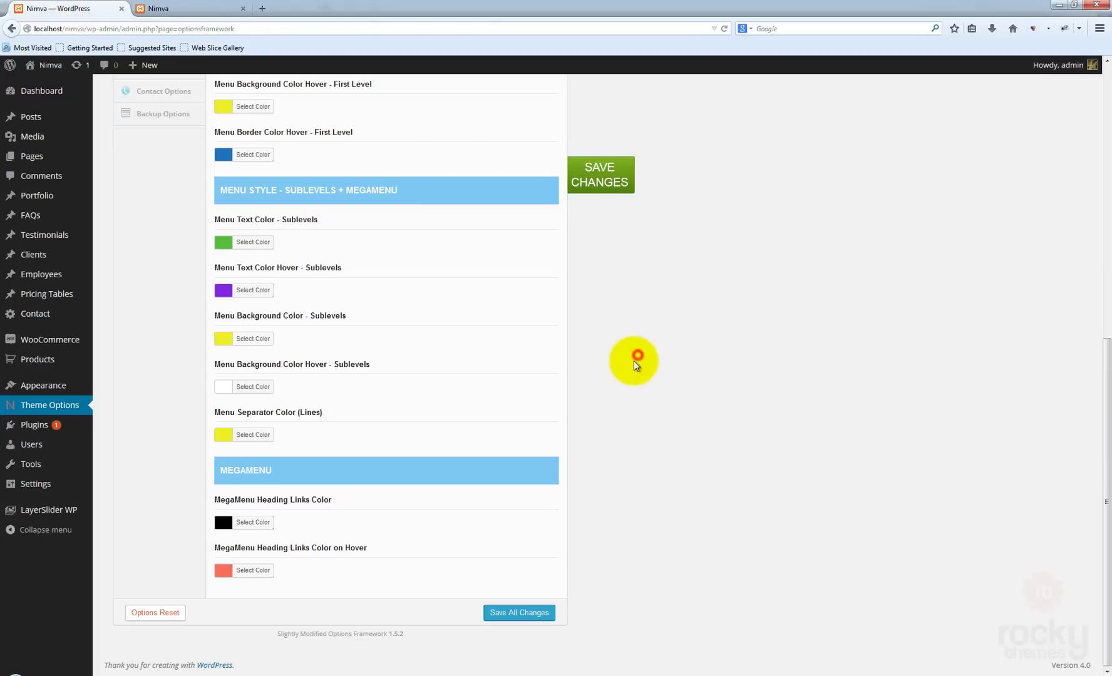
Step: Look at the current megamenu on the live site, then return to Theme Options
click(280, 473)
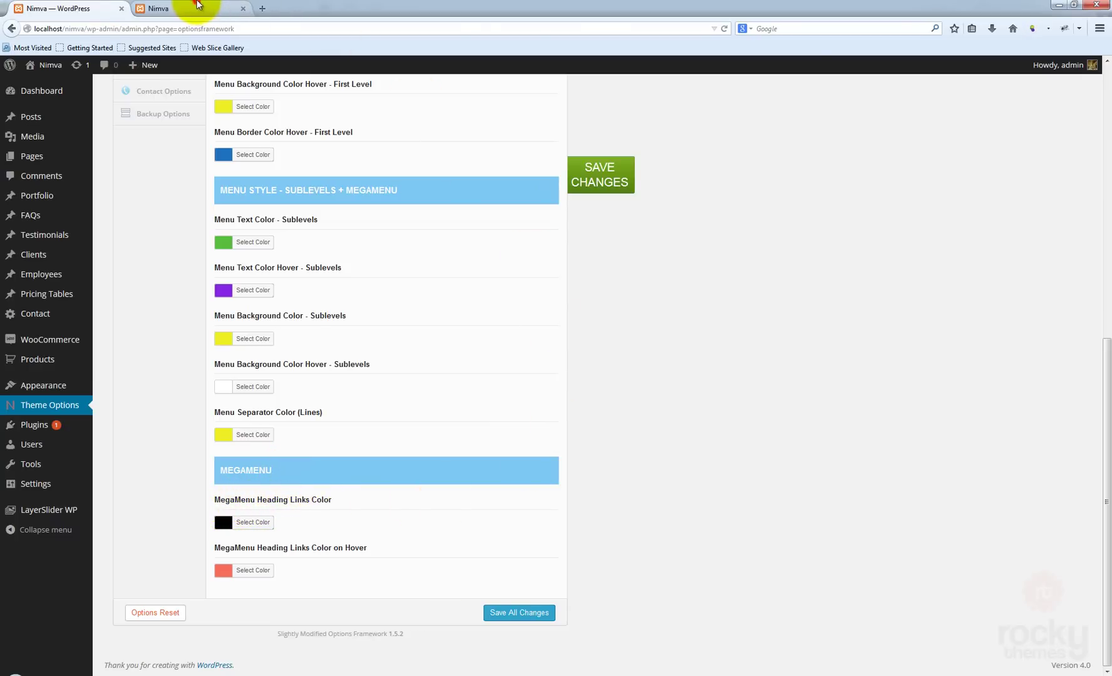
click(223, 9)
mouse_move(595, 129)
mouse_move(556, 129)
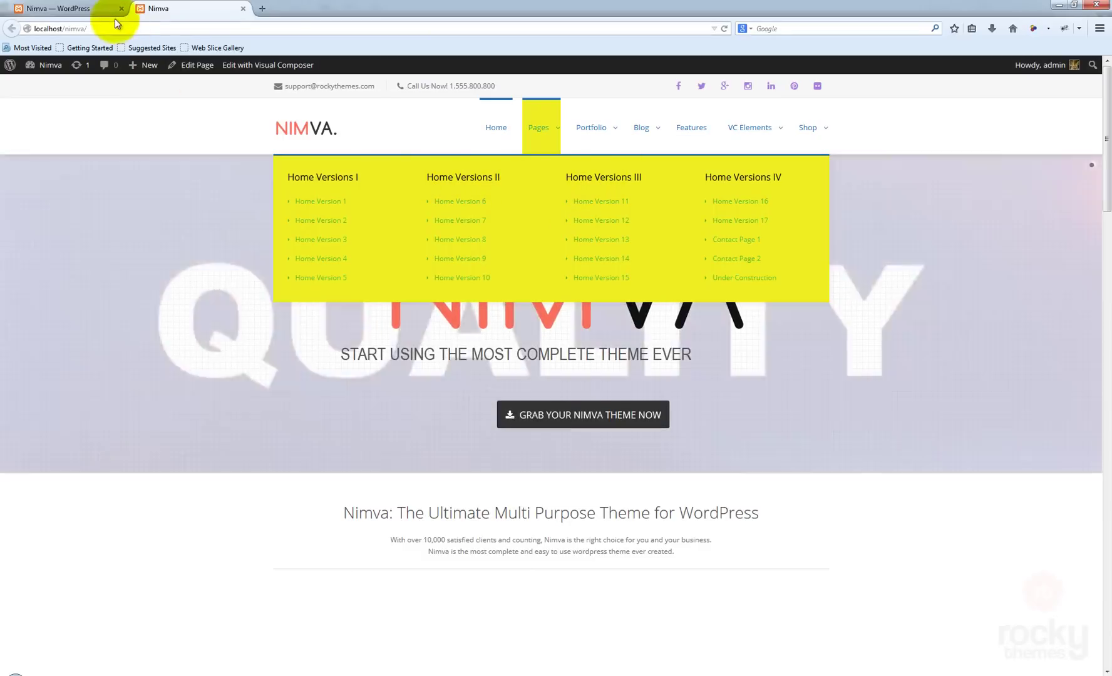
click(108, 16)
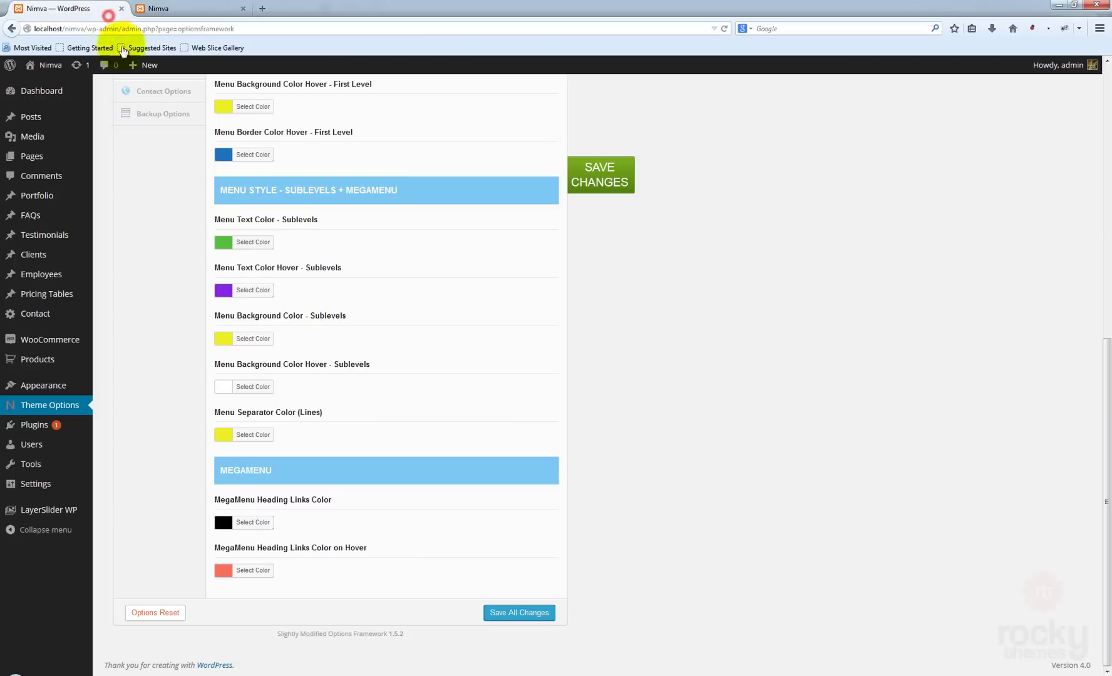
Step: Make the MegaMenu Heading Links light green with a blue hover colour and save
click(224, 523)
click(293, 661)
click(490, 572)
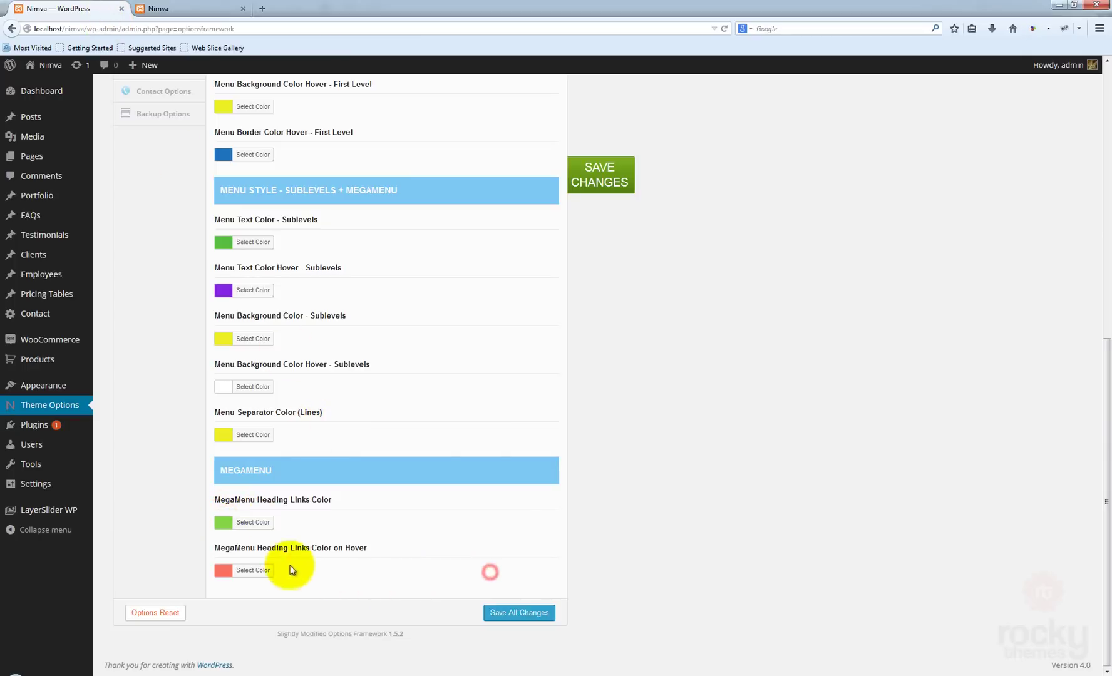
click(244, 574)
scroll(390, 605, down, 3)
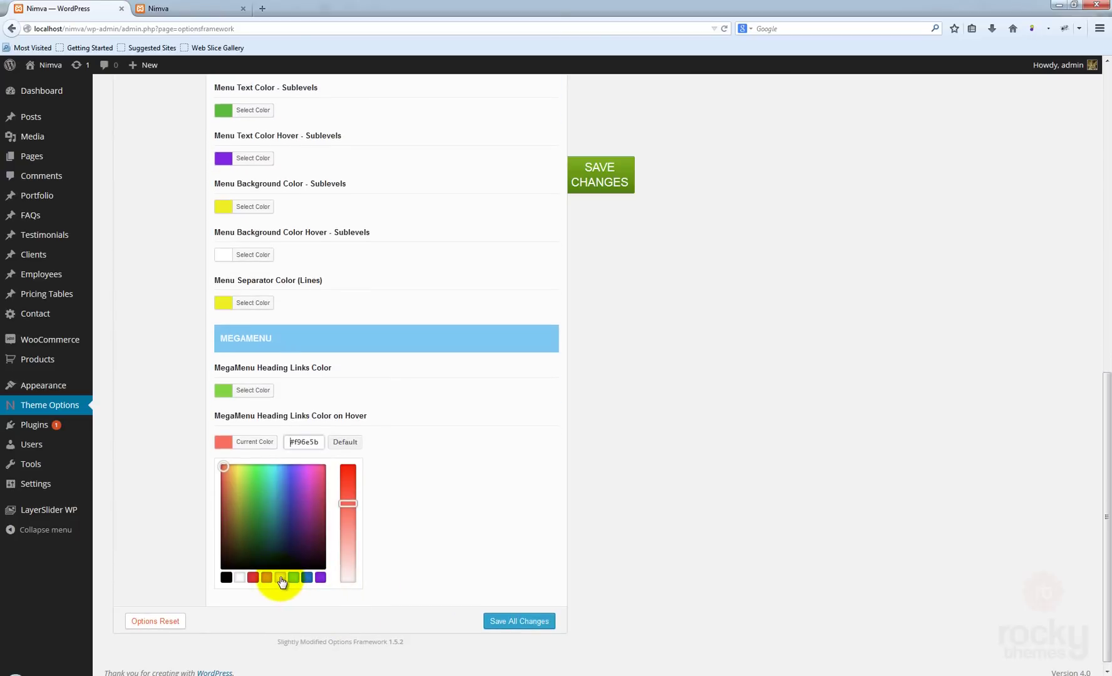
click(309, 577)
click(463, 531)
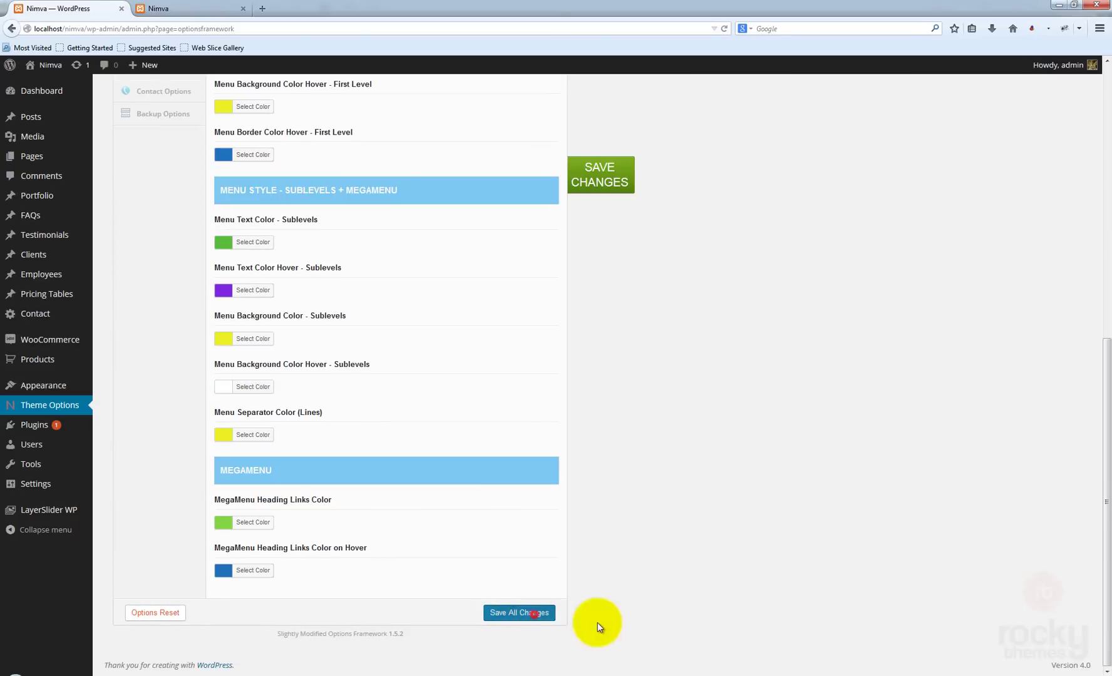
click(186, 10)
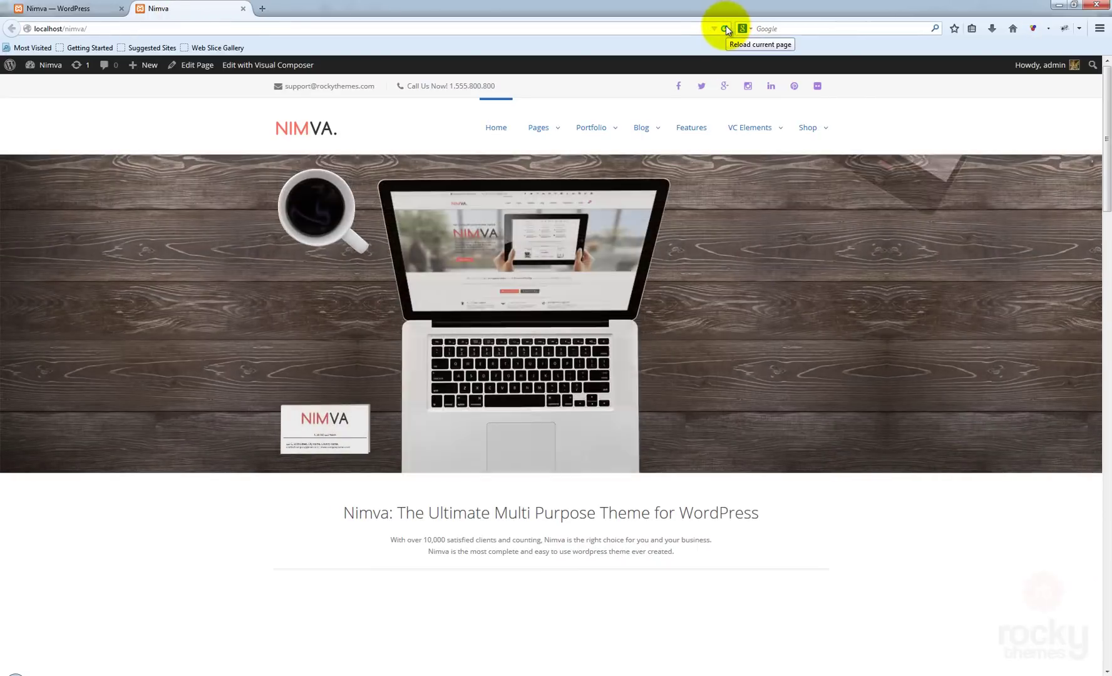
Step: Reload the live site and check the green heading links in the Pages megamenu
click(726, 28)
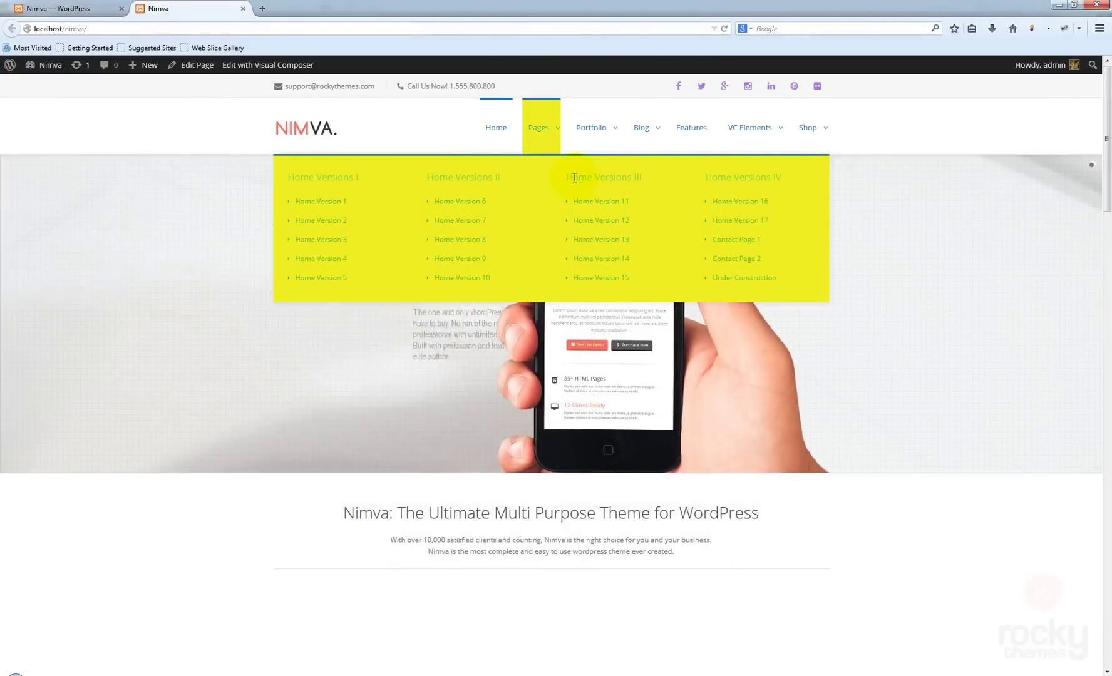
drag(571, 177, 609, 177)
click(598, 178)
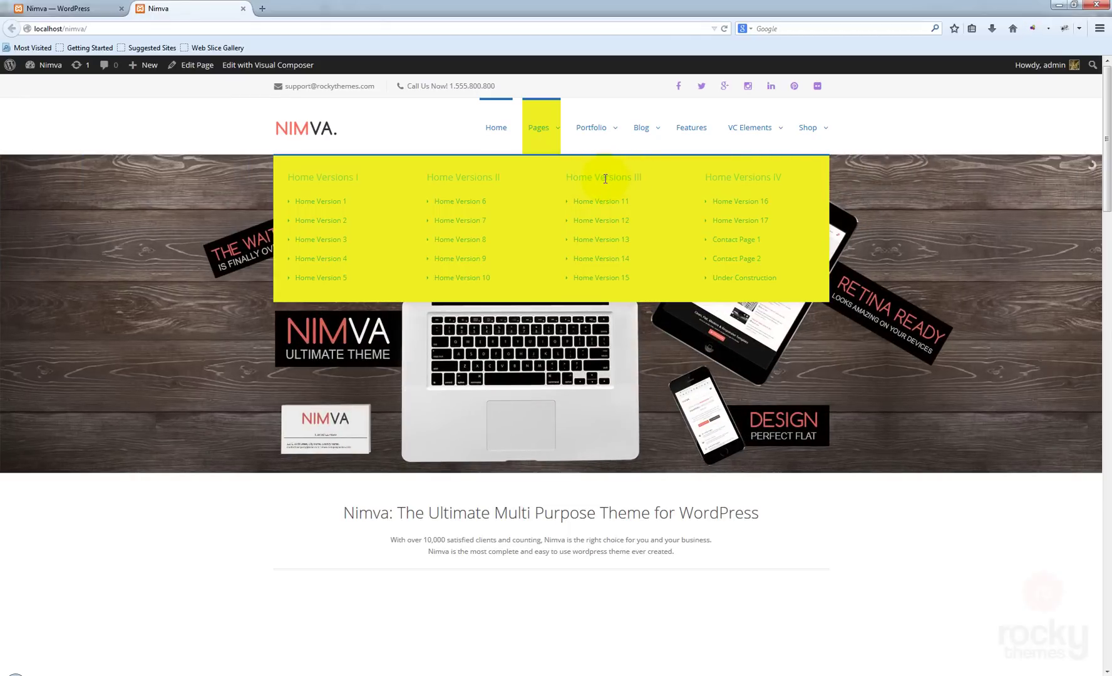
click(114, 5)
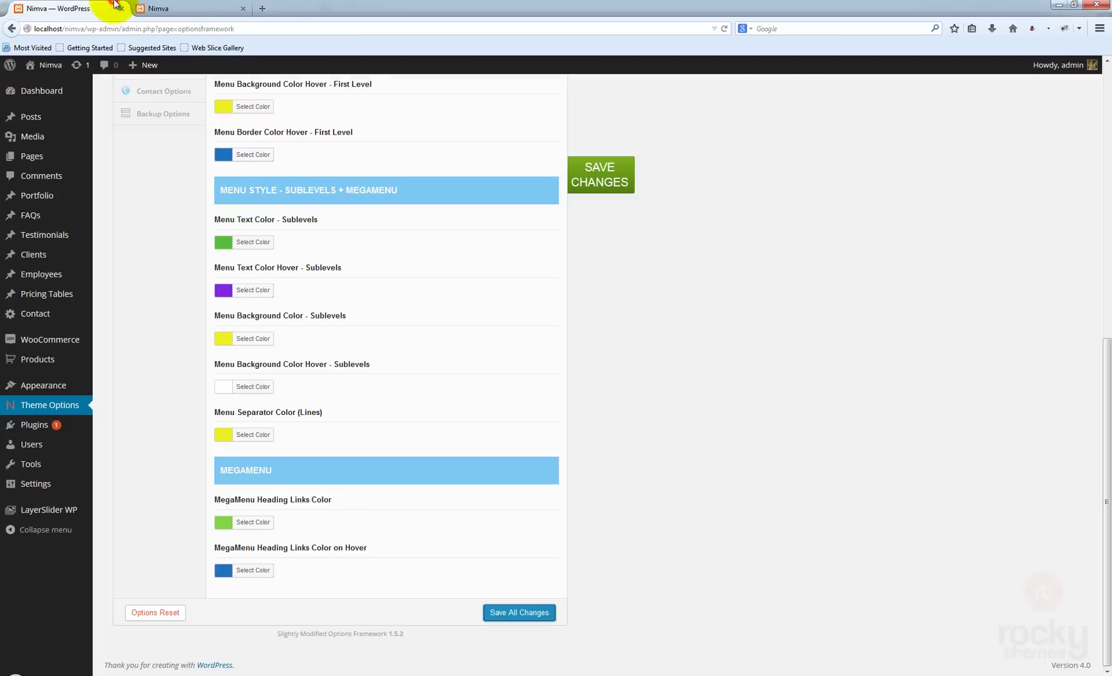
click(170, 6)
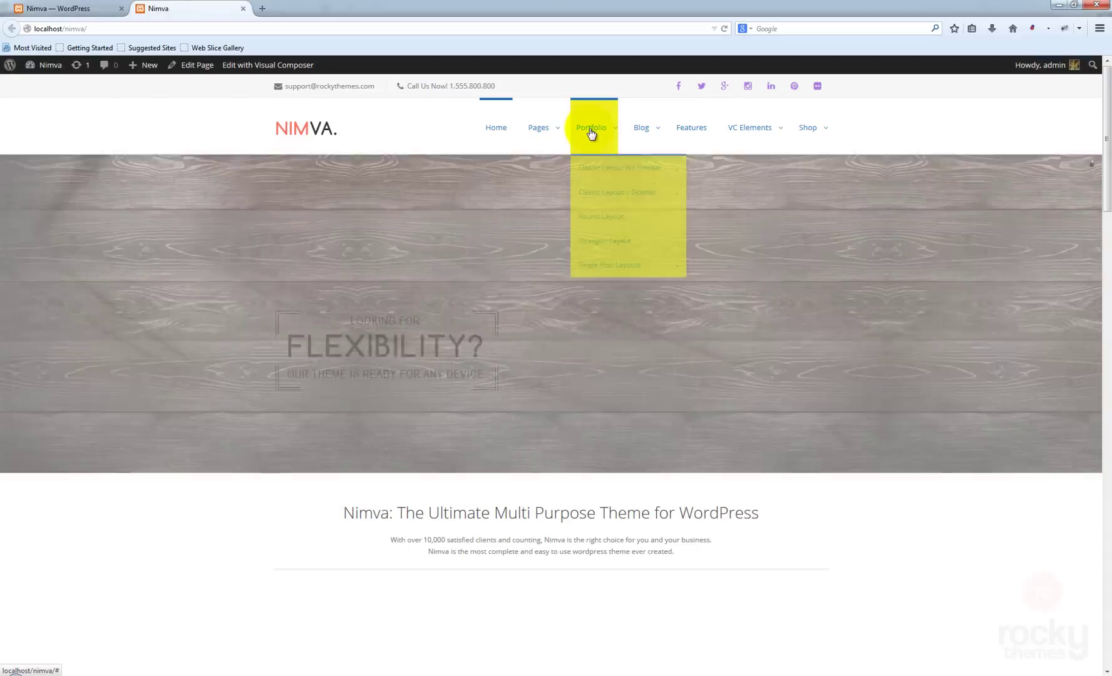
mouse_move(558, 129)
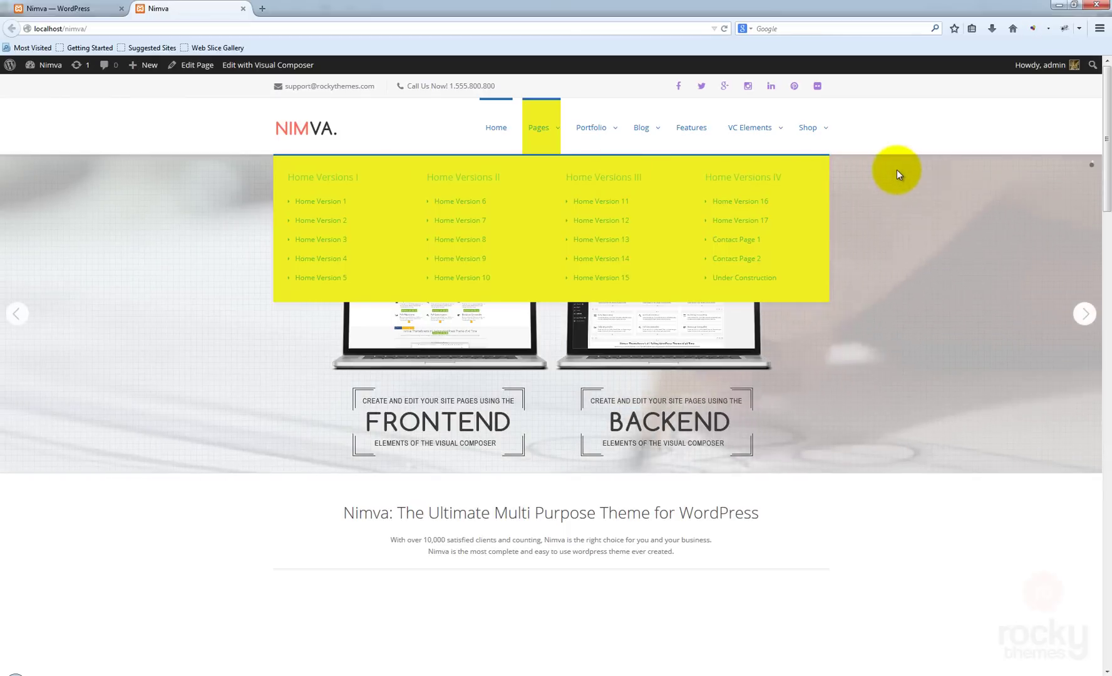
Step: Scroll through the Theme Options menu colour settings, then go back to the live front page
click(56, 8)
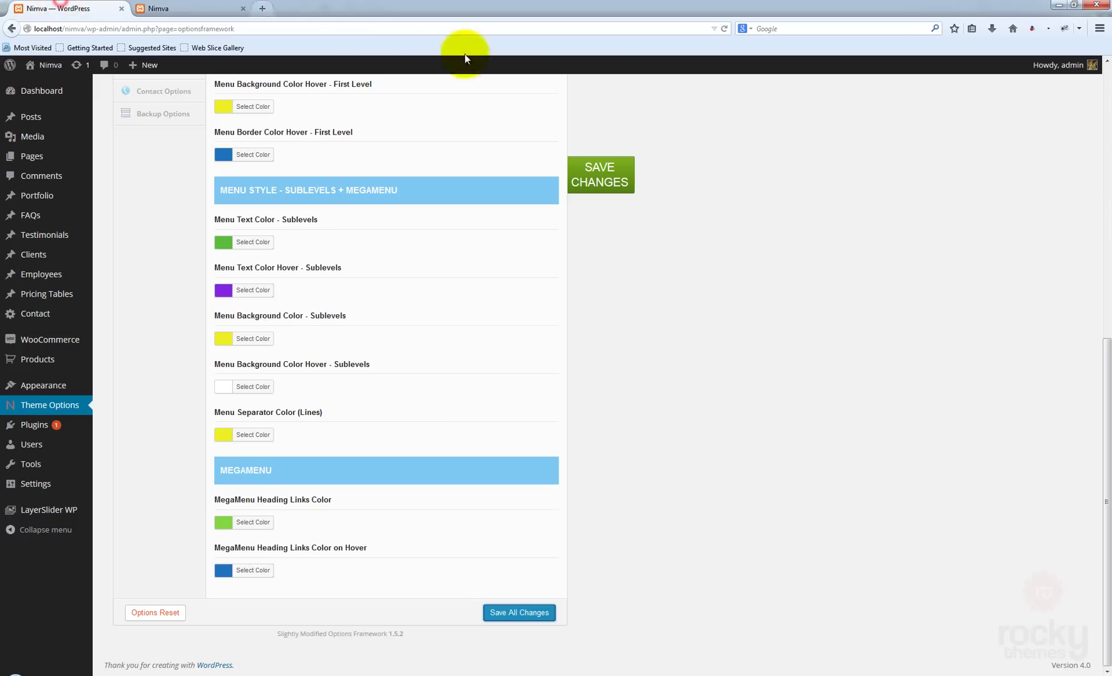
scroll(684, 352, up, 8)
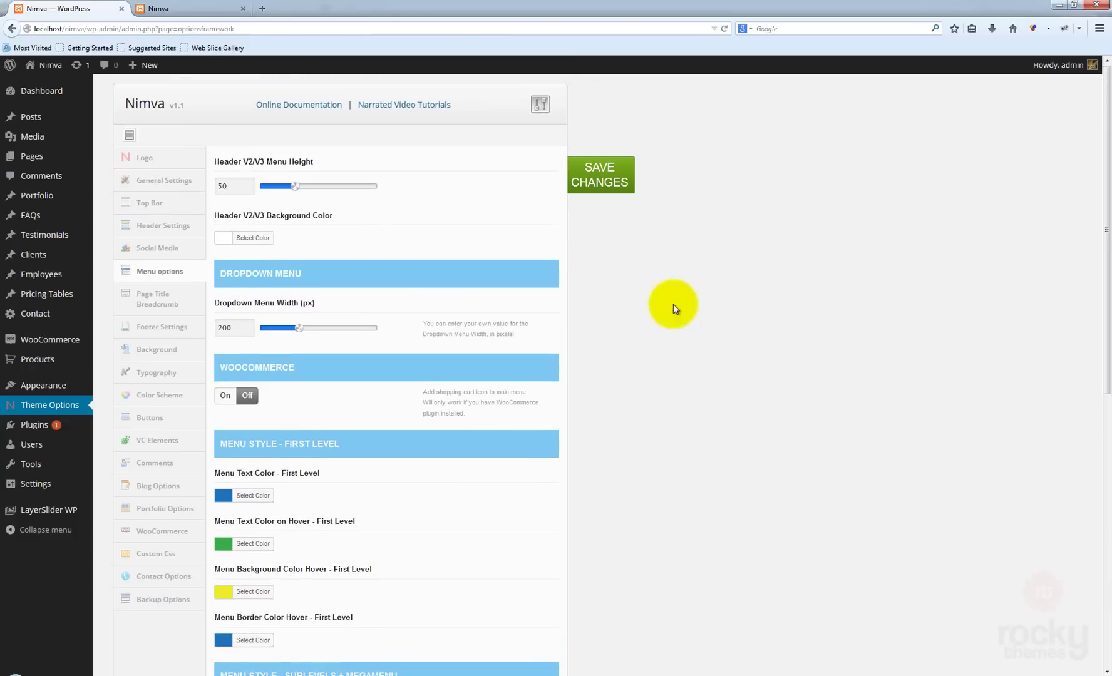
scroll(674, 308, down, 5)
scroll(662, 313, down, 2)
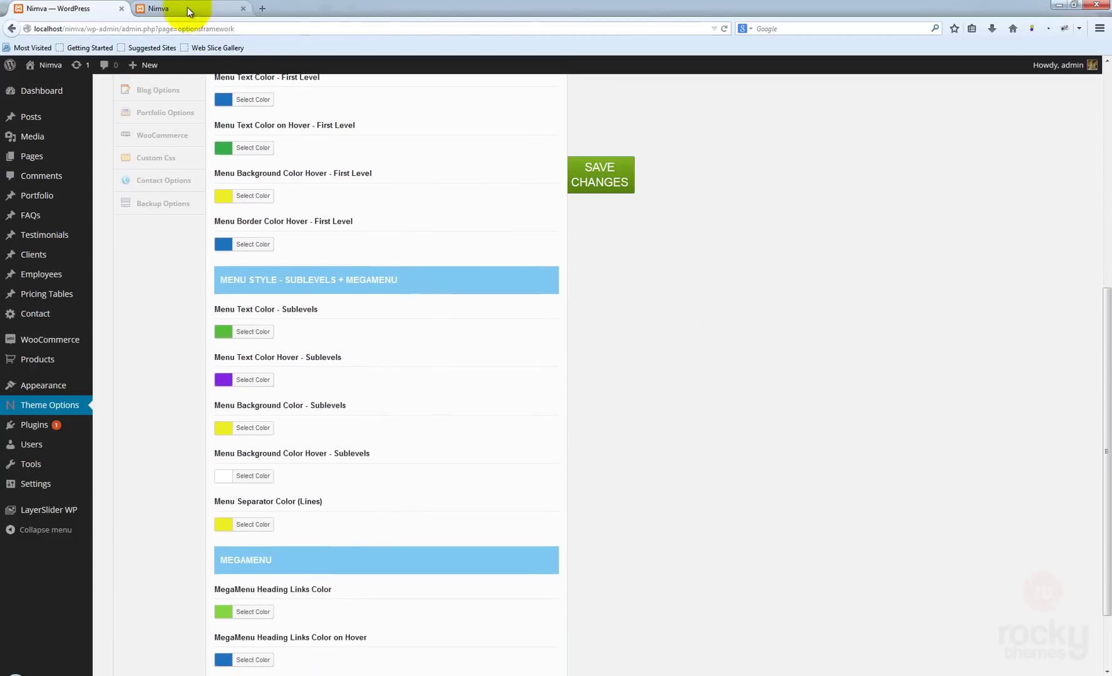
click(187, 10)
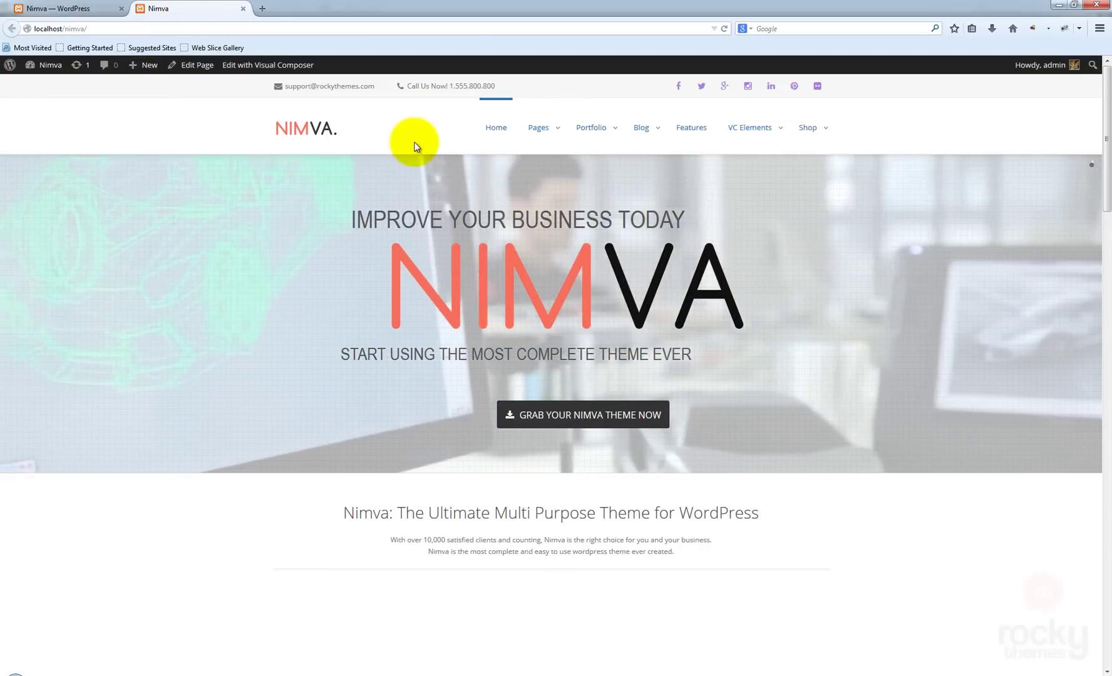